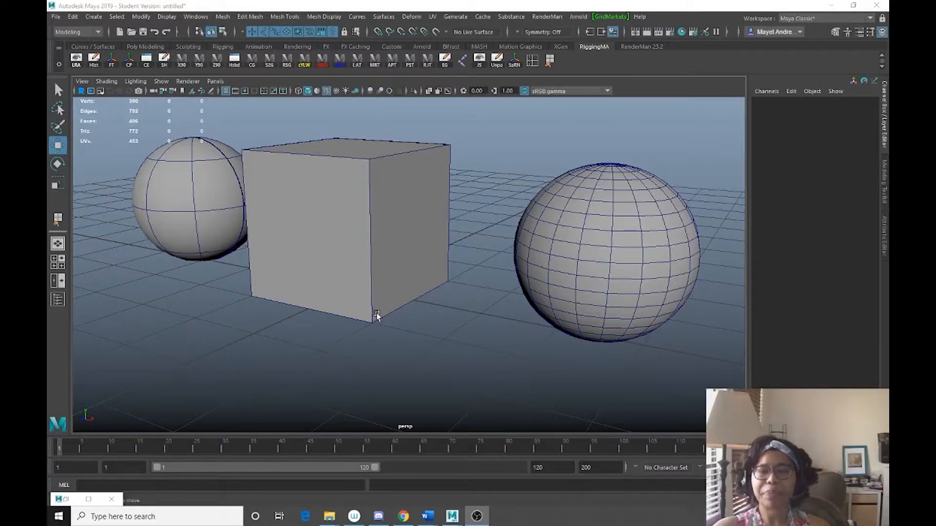
Select the NURBS sphere, the cube and the polygon sphere one after another to compare the three objects.
alt+drag(415, 302, 479, 342)
alt+middle_drag(479, 341, 489, 327)
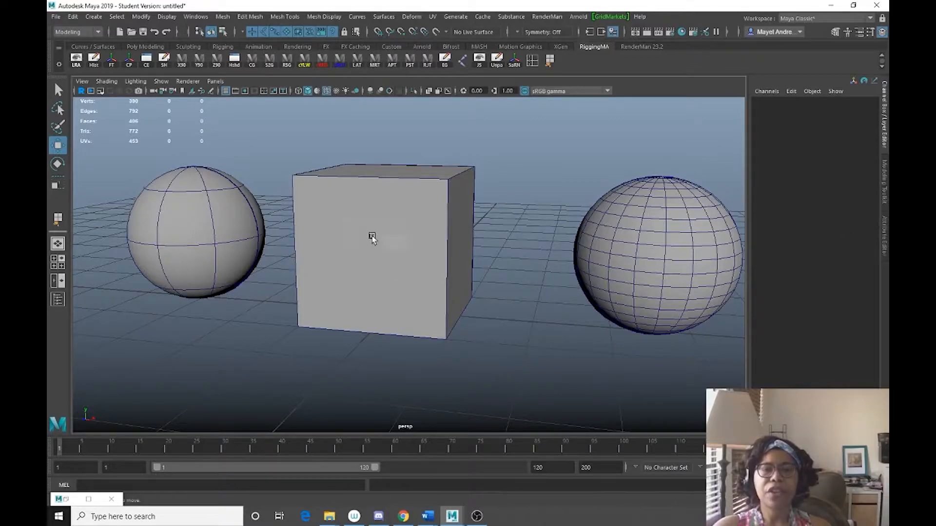
click(181, 211)
click(374, 287)
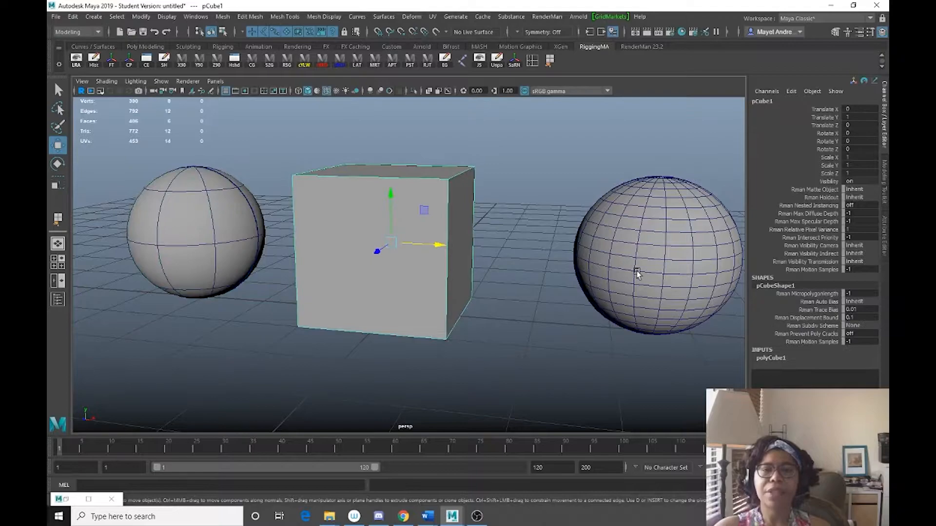
click(663, 290)
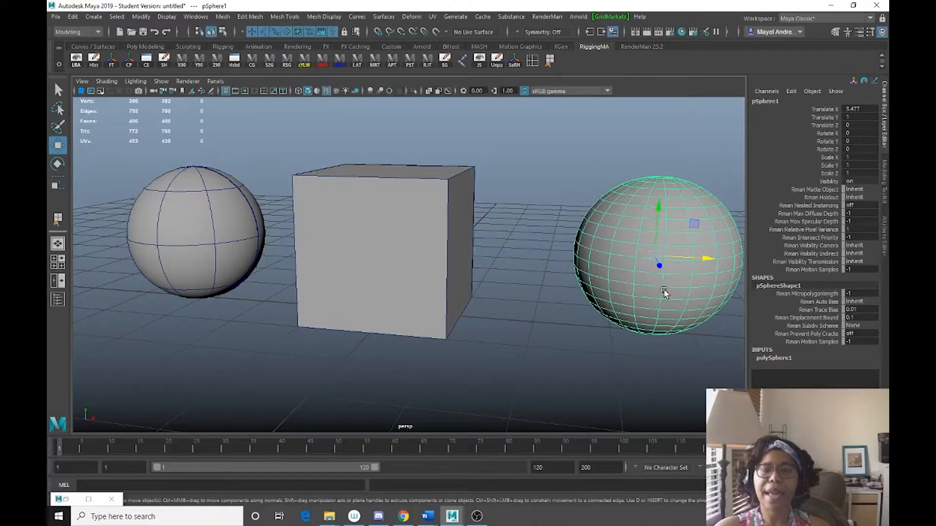
key(q)
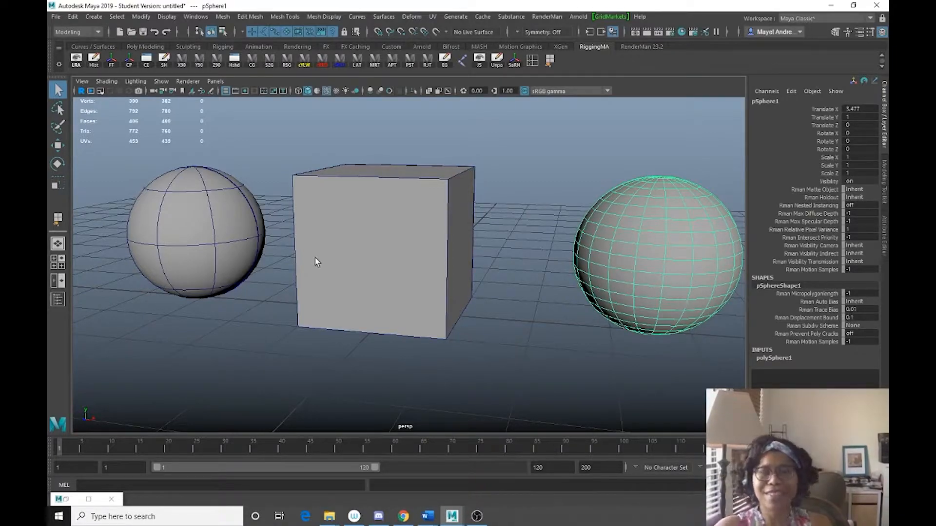
click(174, 242)
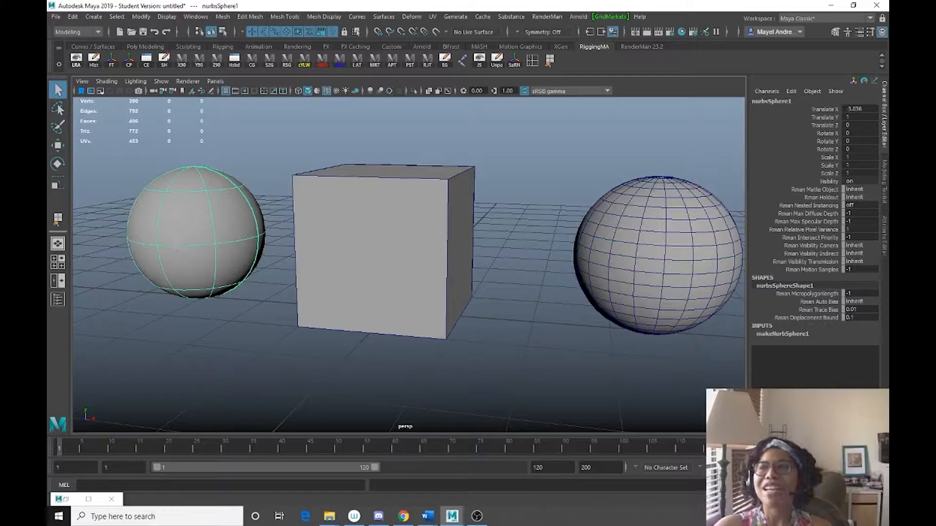
key(alt+Tab)
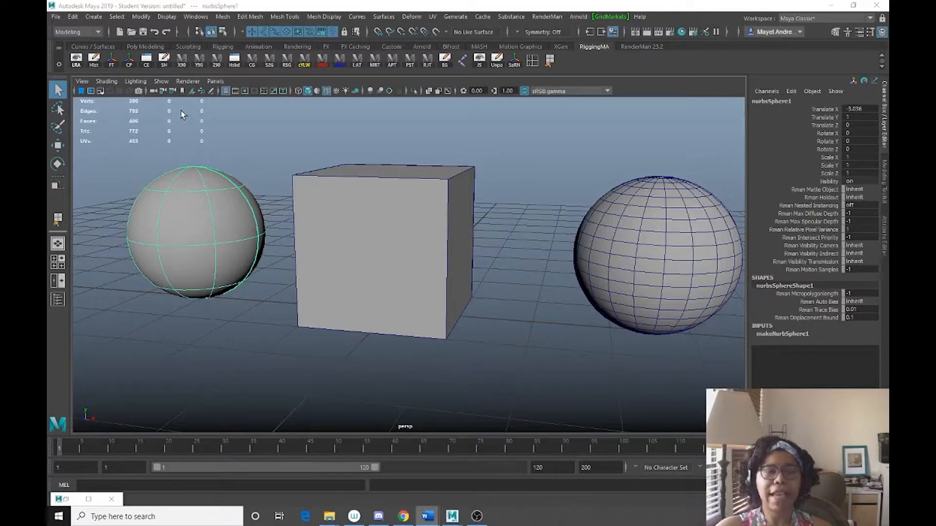
Check the poly count readout for the cube and the polygon sphere, individually and selected together.
click(380, 218)
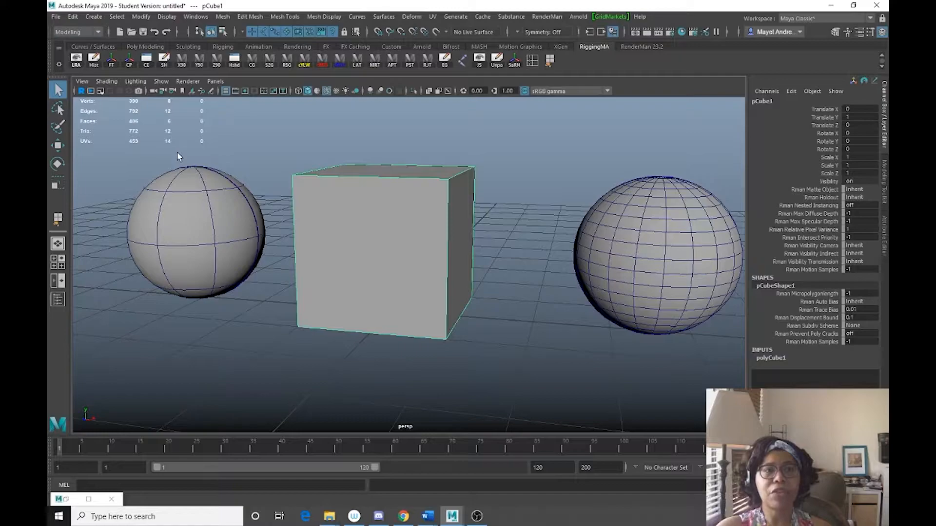
click(652, 253)
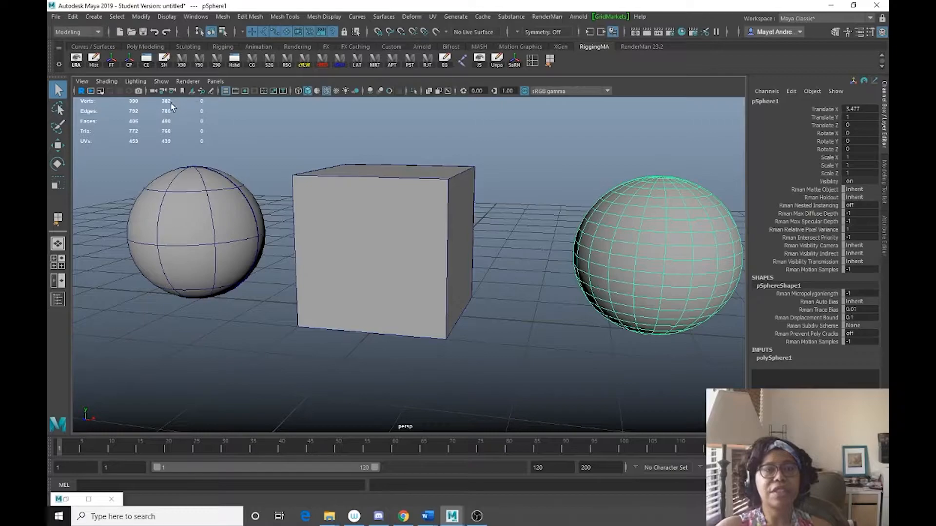
click(176, 127)
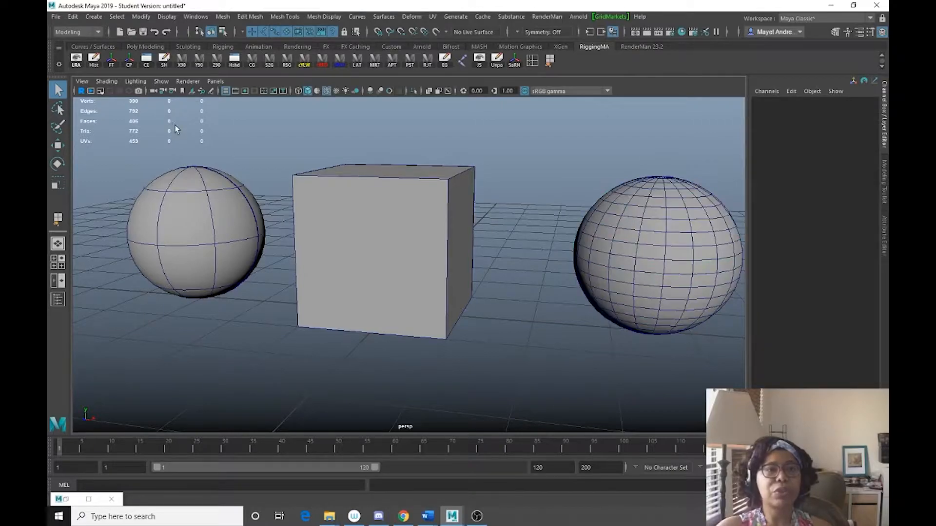
click(620, 240)
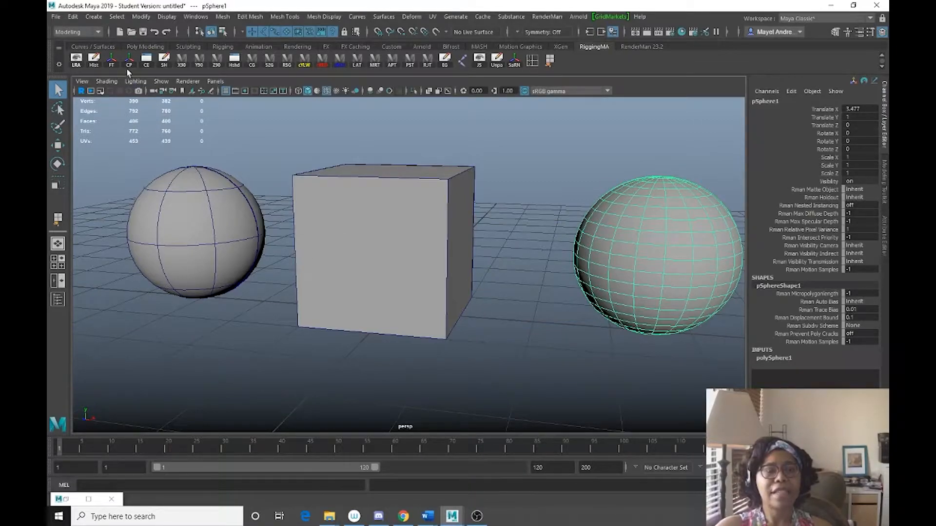
drag(367, 139, 645, 277)
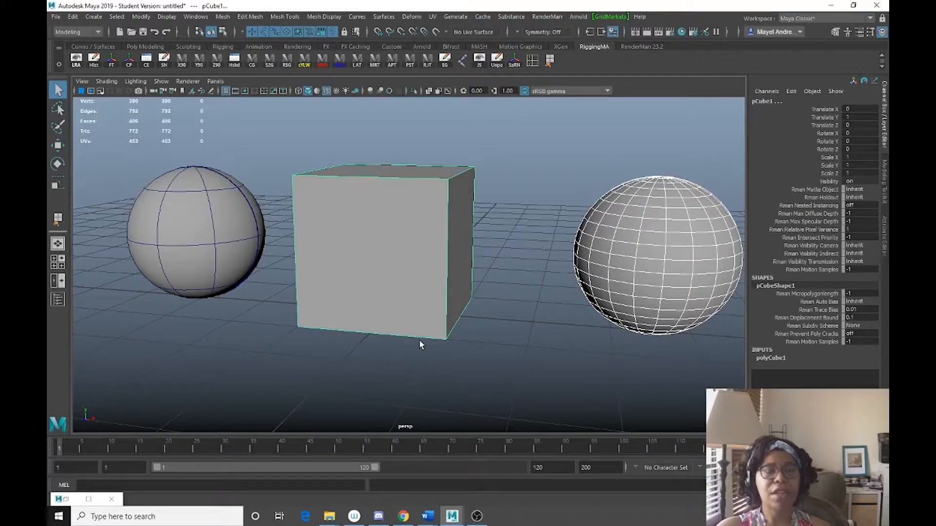
click(440, 270)
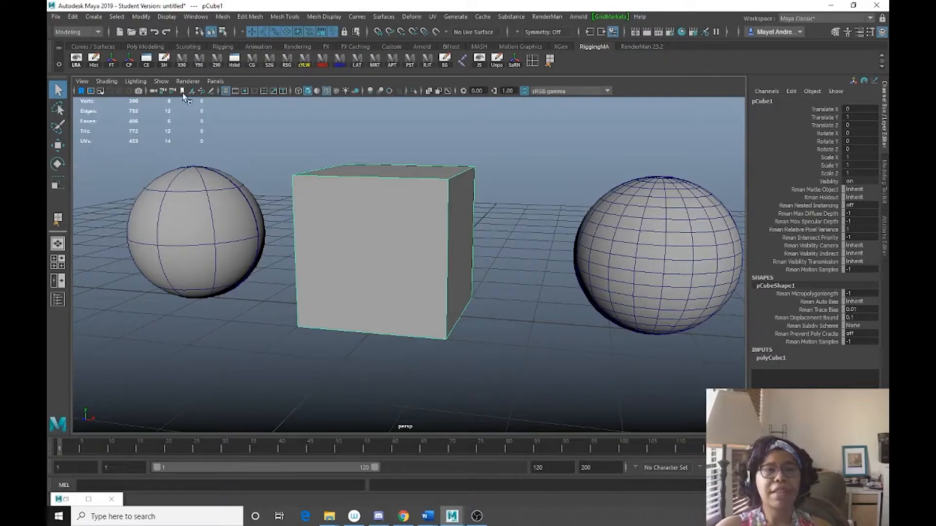
Examine the Heads Up Display options to find the Poly Count setting, leaving them as they are.
click(173, 20)
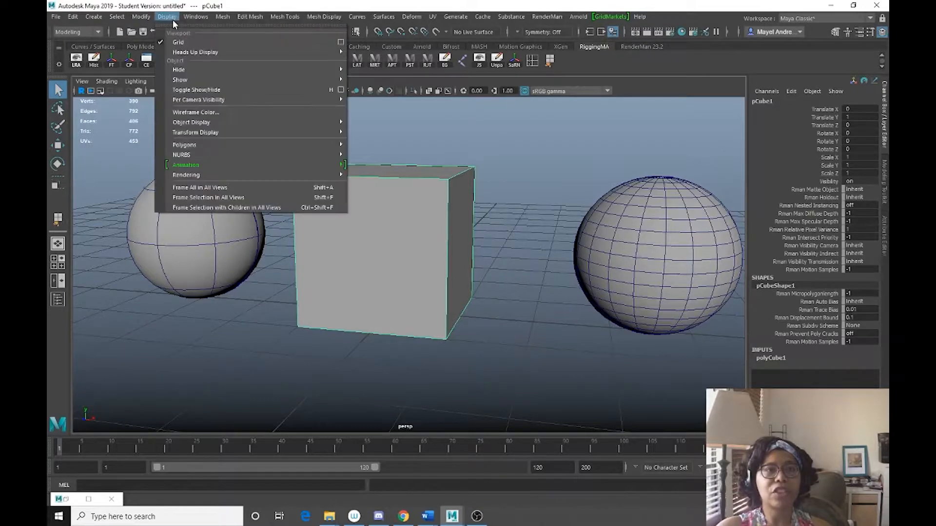
mouse_move(205, 52)
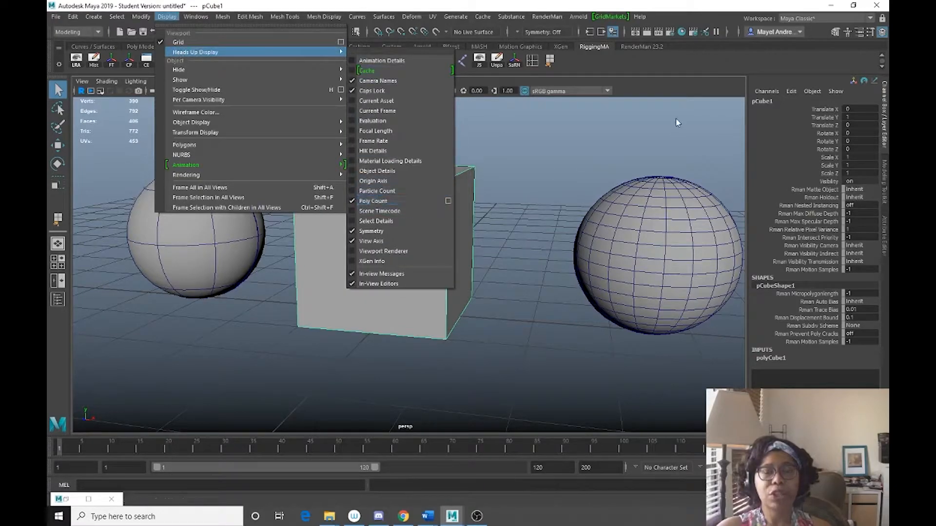
click(668, 90)
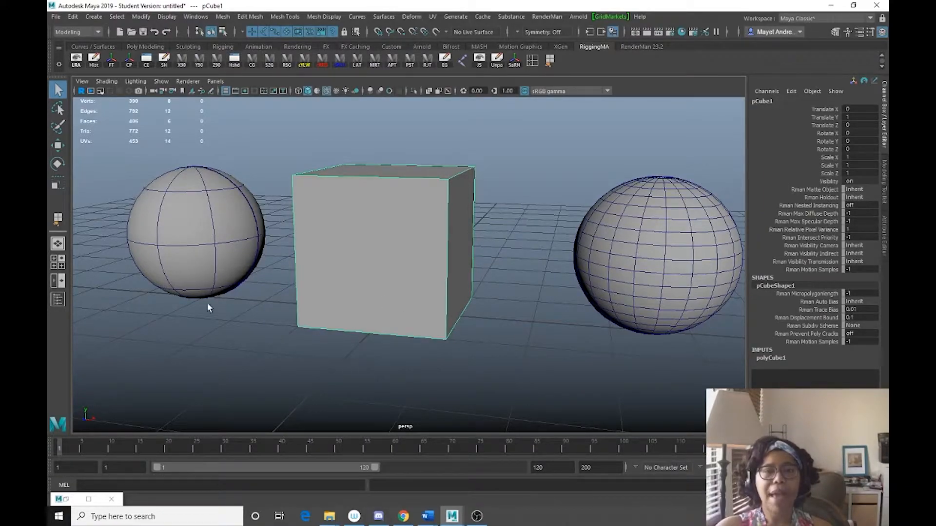
Alternate the selection between the NURBS sphere and the polygon cube to compare the two geometry types.
click(206, 276)
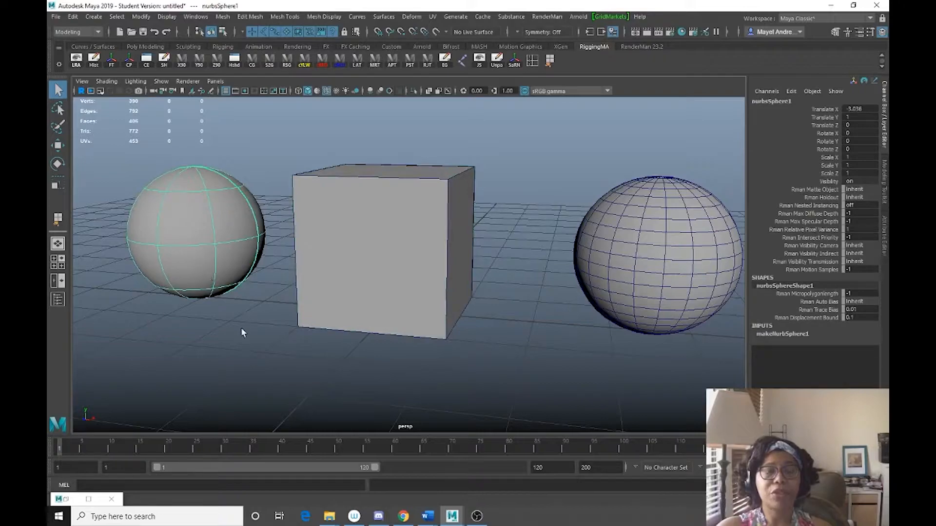
click(400, 261)
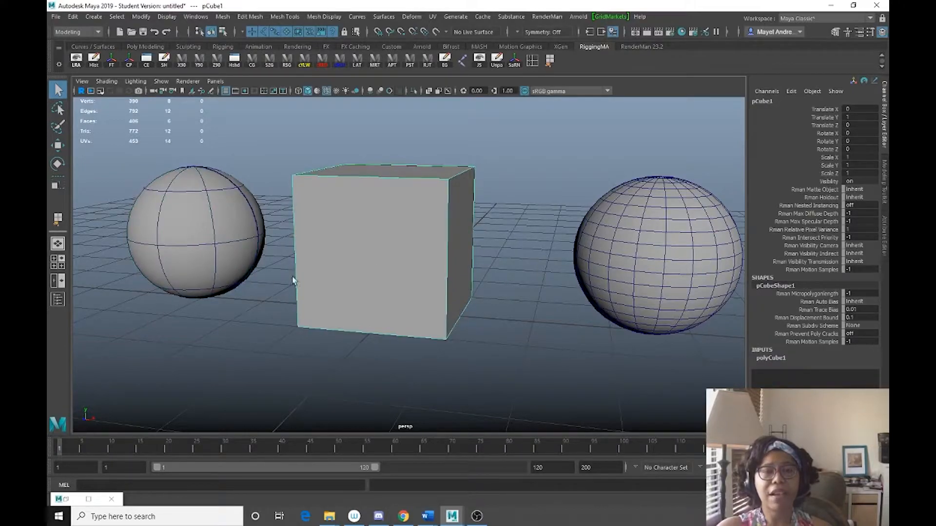
click(208, 277)
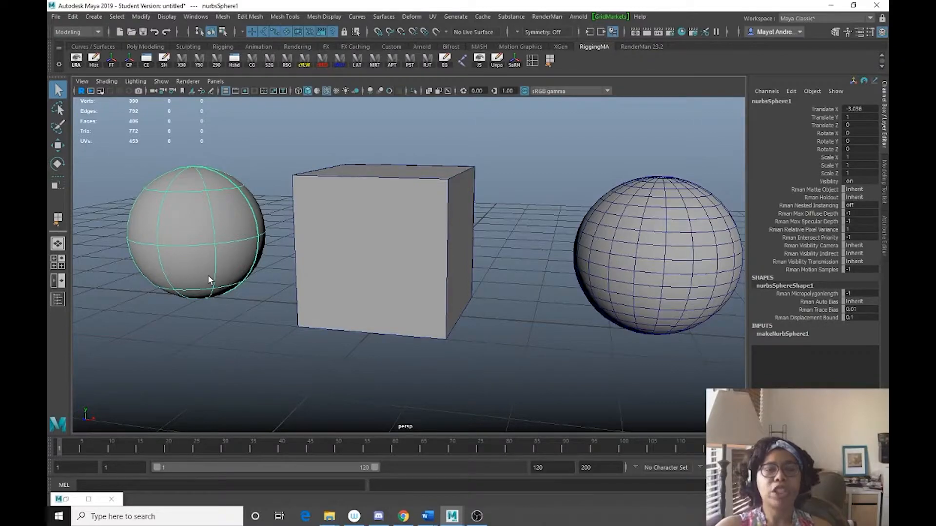
click(351, 300)
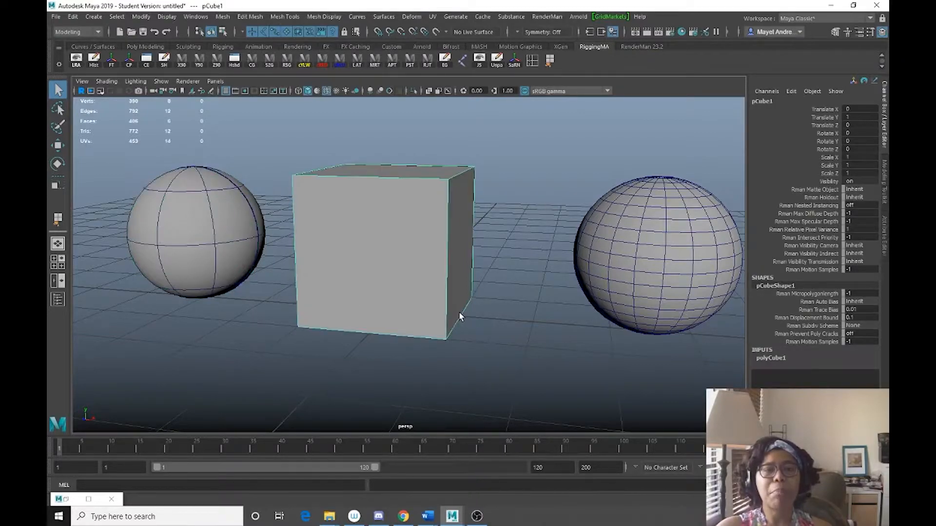
click(213, 265)
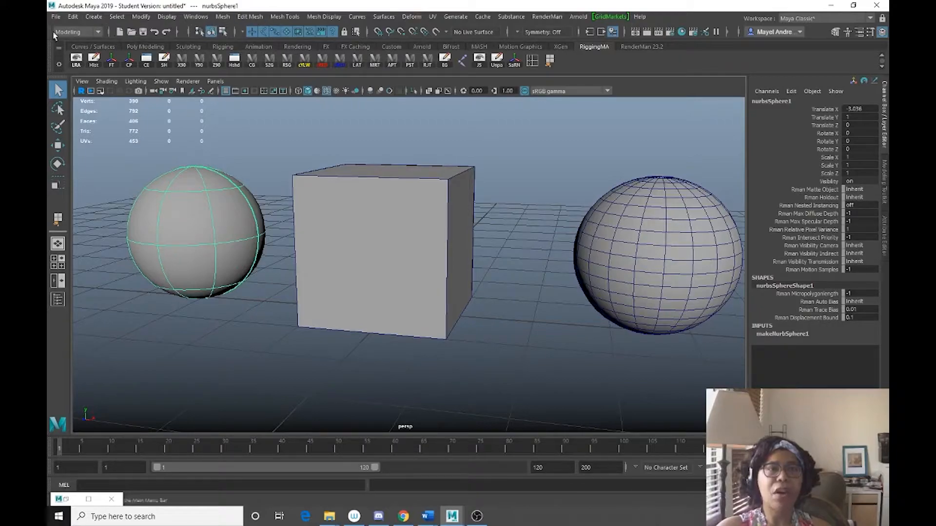
Switch from object to component selection mode, expand the selection mask icons and show the Modeling Toolkit.
click(235, 32)
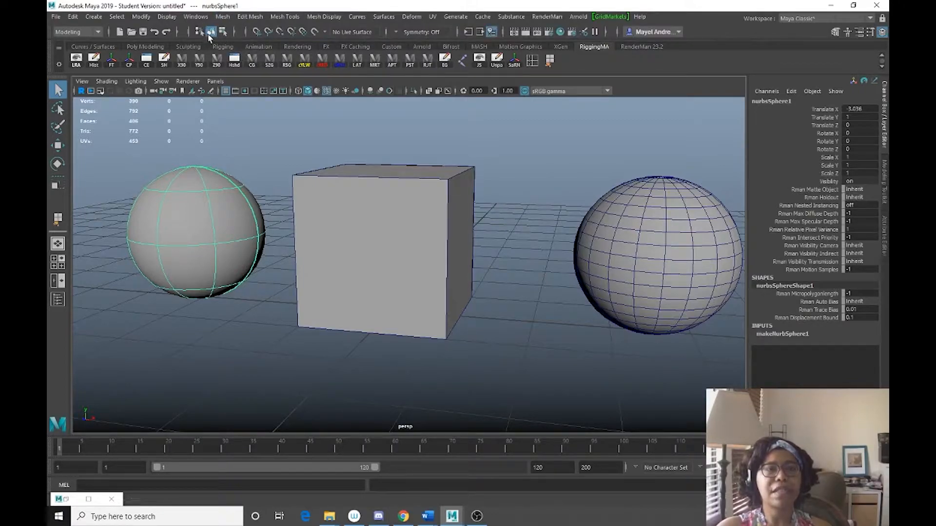
click(222, 32)
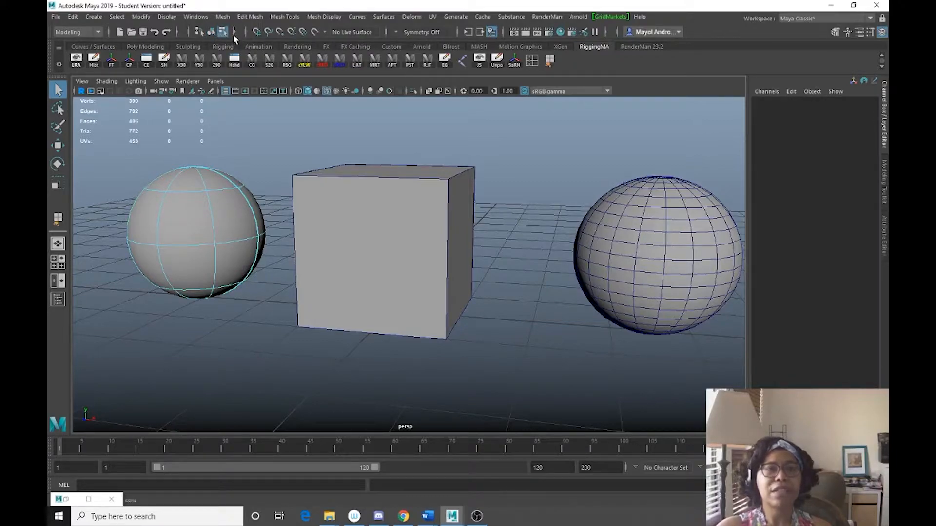
click(234, 32)
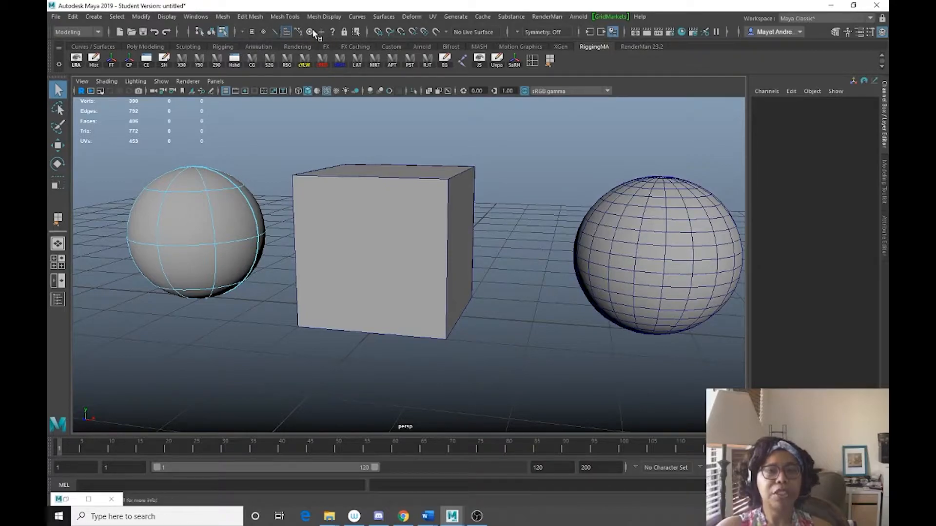
click(877, 189)
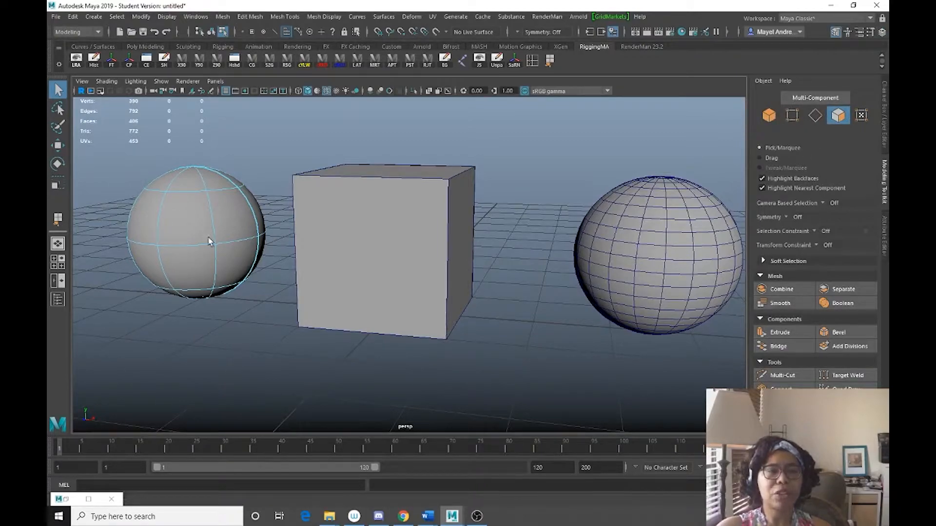
Examine the component selection modes available on the polygon cube, such as Vertex, Edge, Face and UV.
click(404, 251)
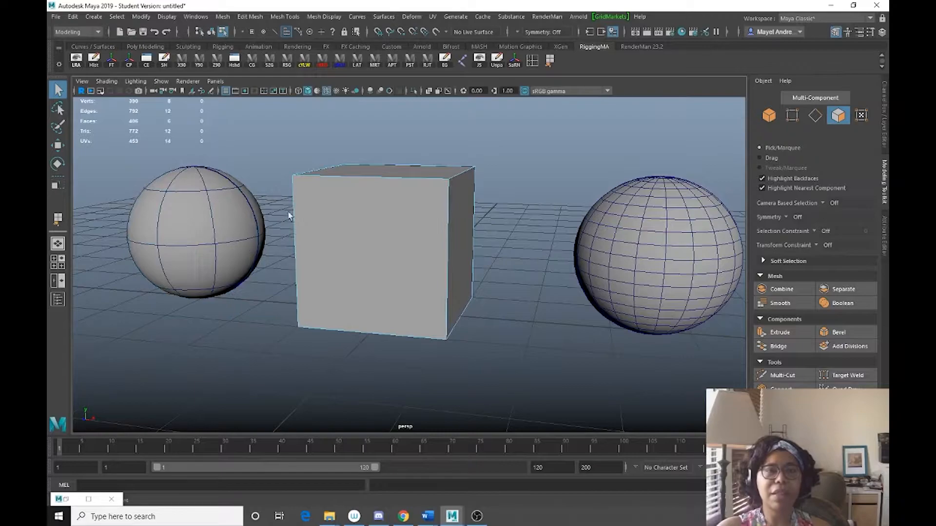
right_click(320, 231)
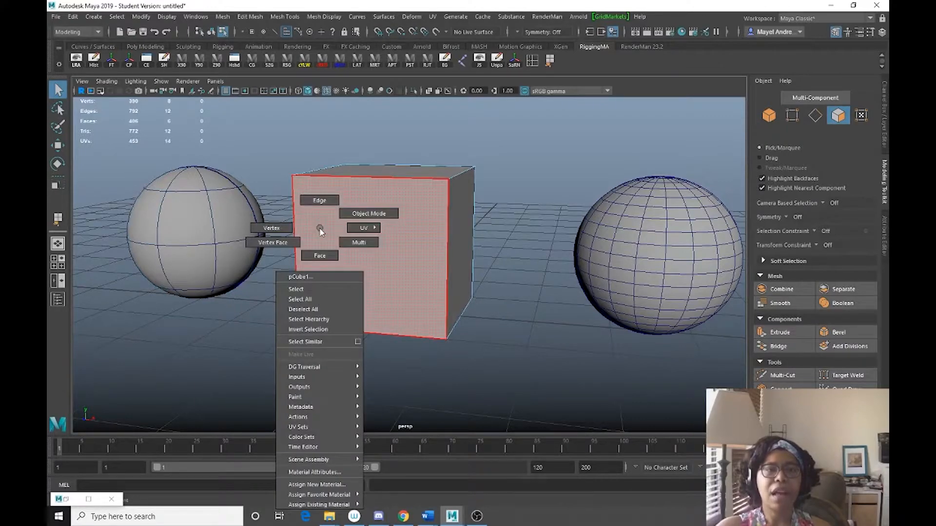
mouse_move(320, 216)
right_down()
mouse_move(303, 228)
mouse_move(307, 238)
mouse_move(302, 230)
mouse_move(315, 250)
mouse_move(185, 207)
mouse_move(351, 214)
mouse_move(320, 230)
right_up()
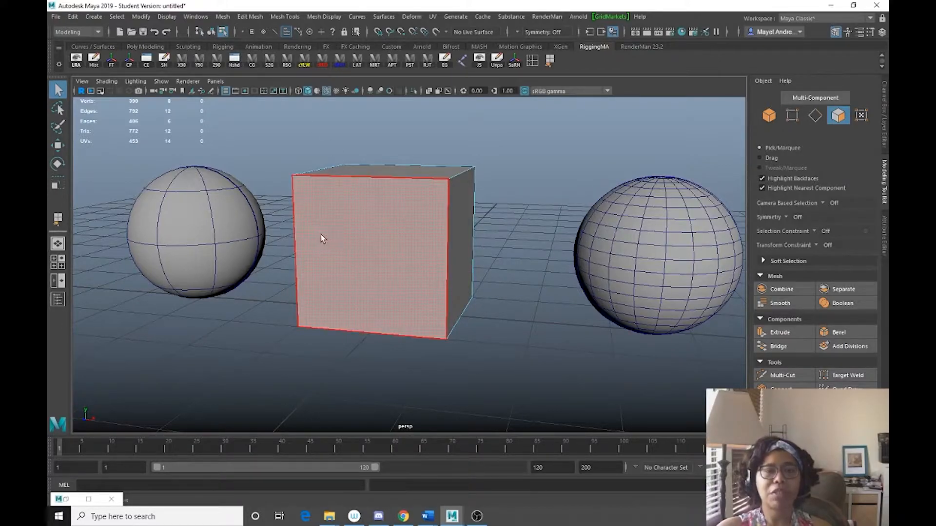
right_drag(320, 234, 311, 202)
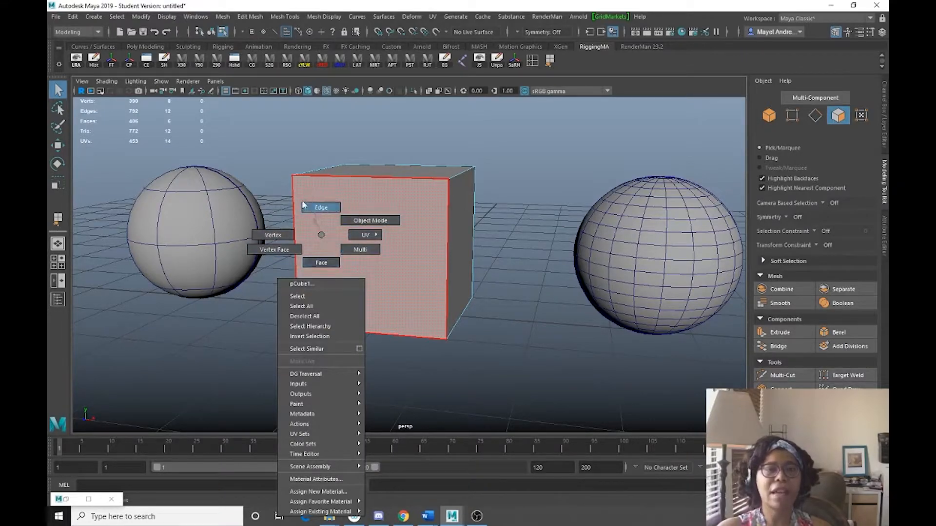
right_drag(332, 204, 351, 234)
Return to object mode and select the NURBS sphere, framing it up close beside the cube.
right_drag(219, 235, 258, 225)
click(182, 275)
alt+drag(229, 303, 328, 278)
scroll(321, 276, up, 3)
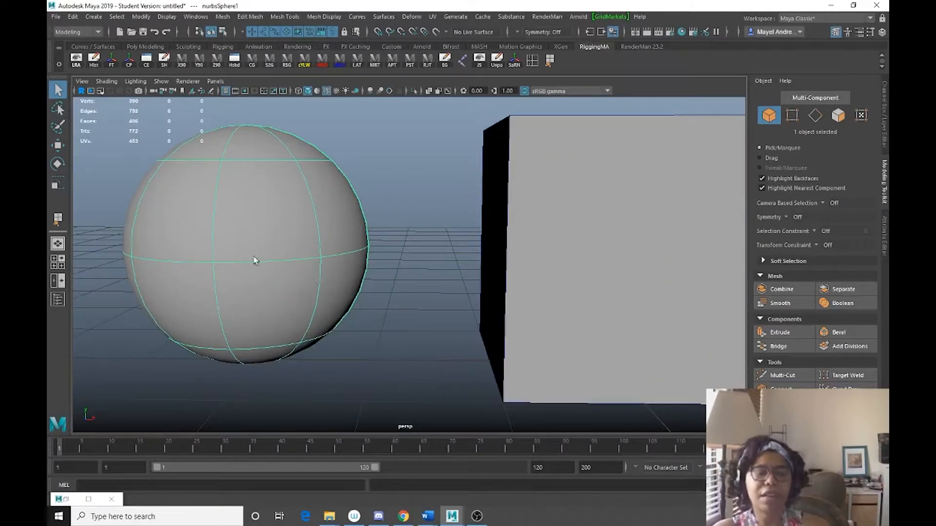
alt+middle_drag(273, 264, 330, 253)
alt+drag(325, 266, 334, 287)
alt+middle_drag(339, 250, 359, 284)
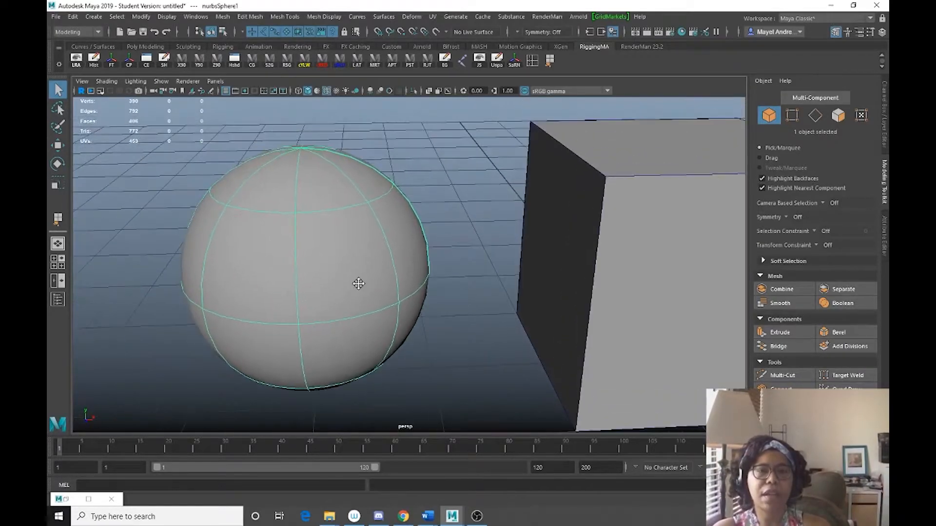
scroll(343, 294, down, 2)
scroll(342, 294, up, 1)
alt+drag(371, 310, 362, 297)
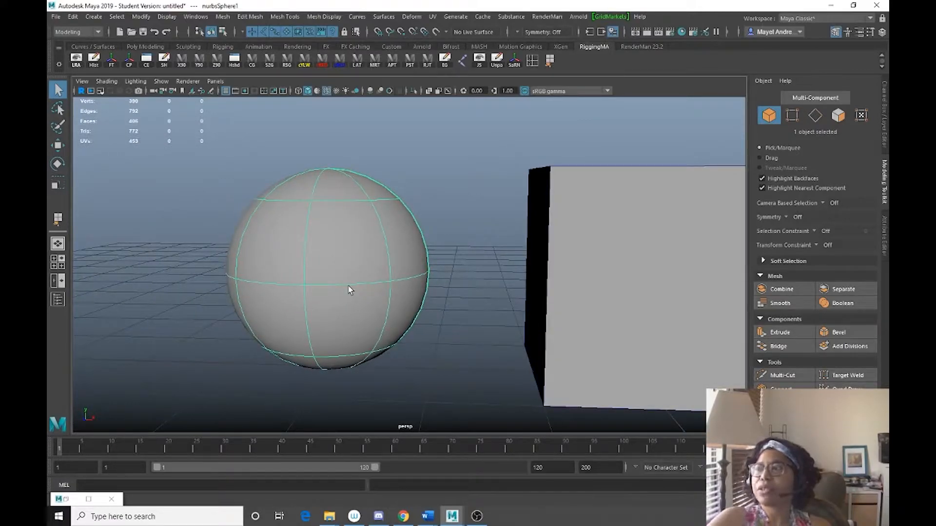
Insert an isoparm around the NURBS sphere, between its middle ring and the ring above it.
right_click(311, 240)
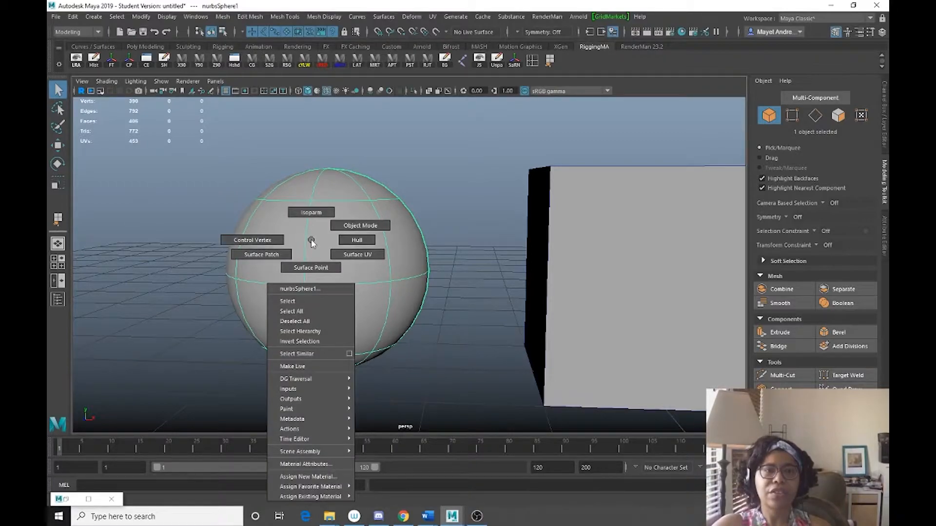
click(311, 213)
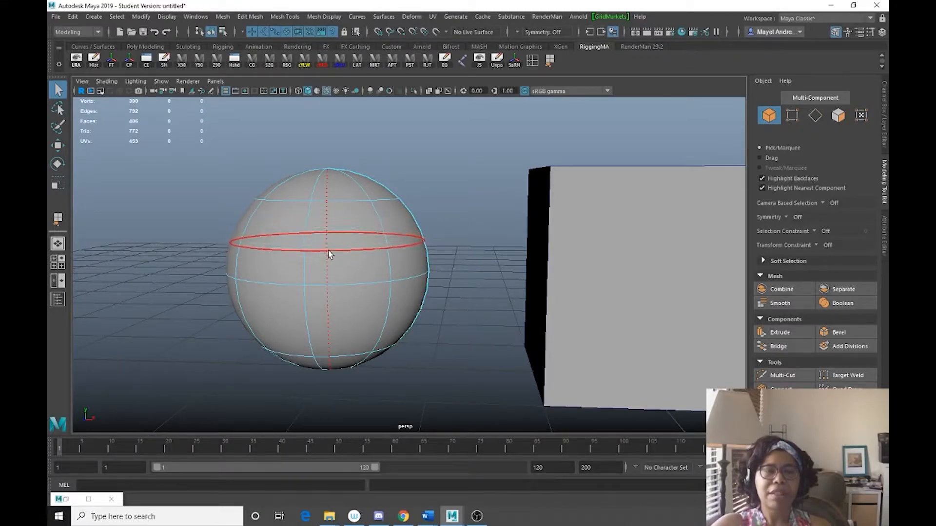
click(329, 247)
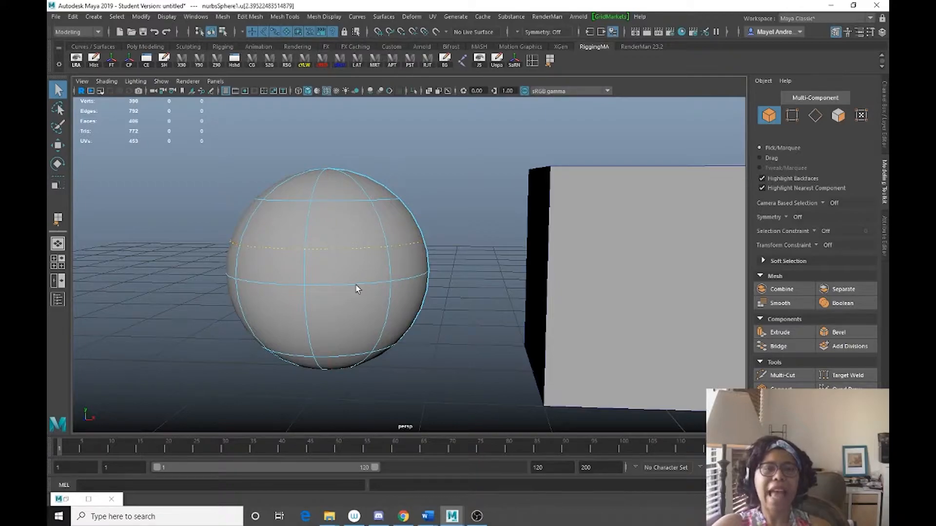
click(385, 18)
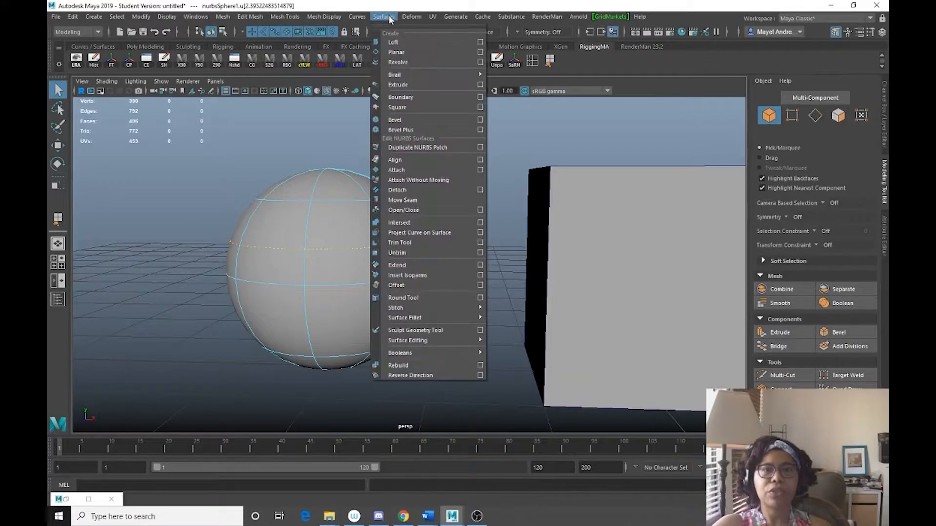
click(423, 274)
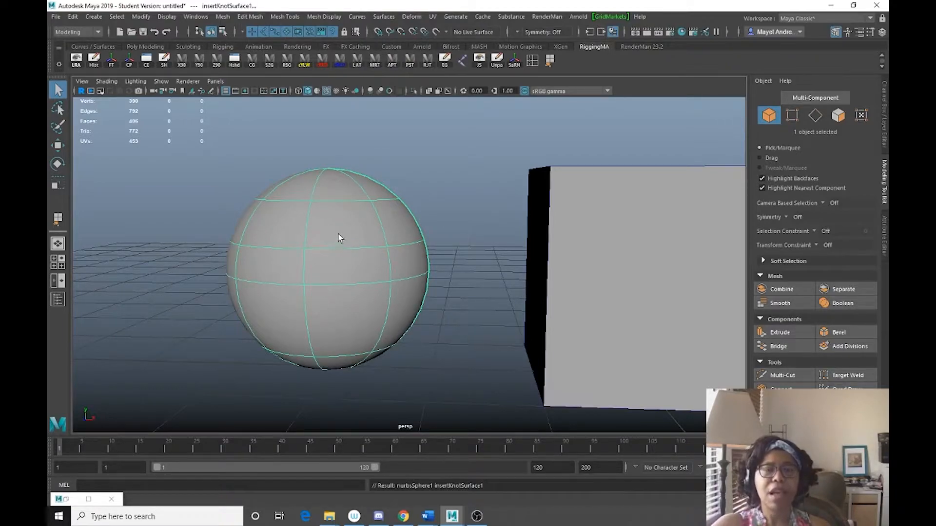
Show the sphere's control vertices and select a single one beside the new isoparm for moving, undoing any trial edit.
right_drag(338, 233, 287, 236)
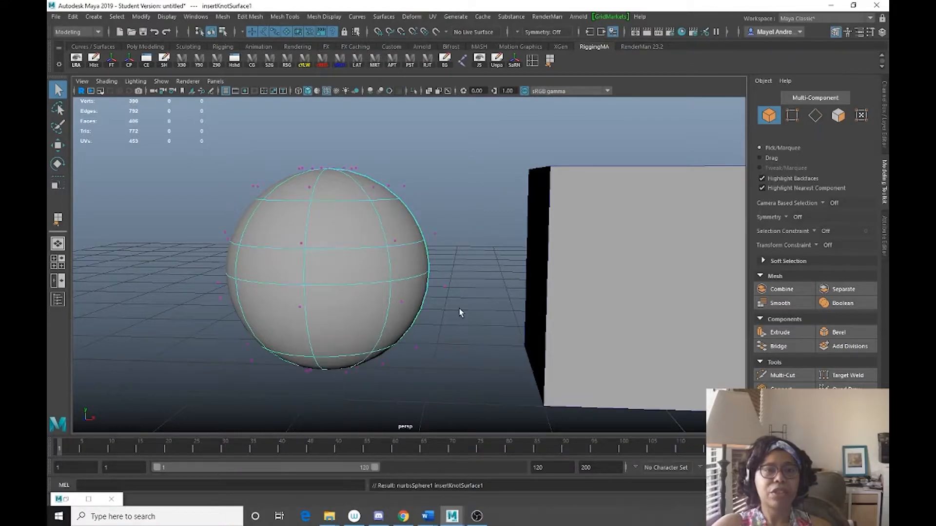
click(793, 115)
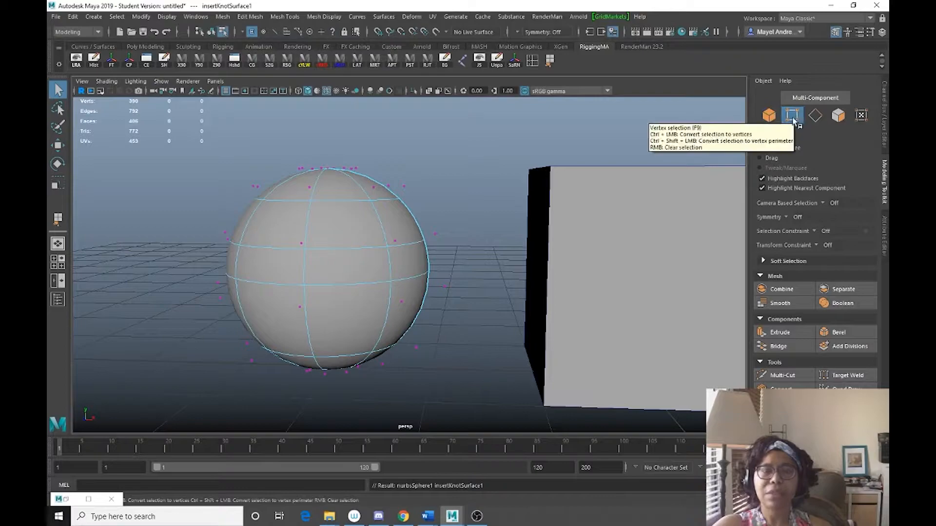
click(301, 244)
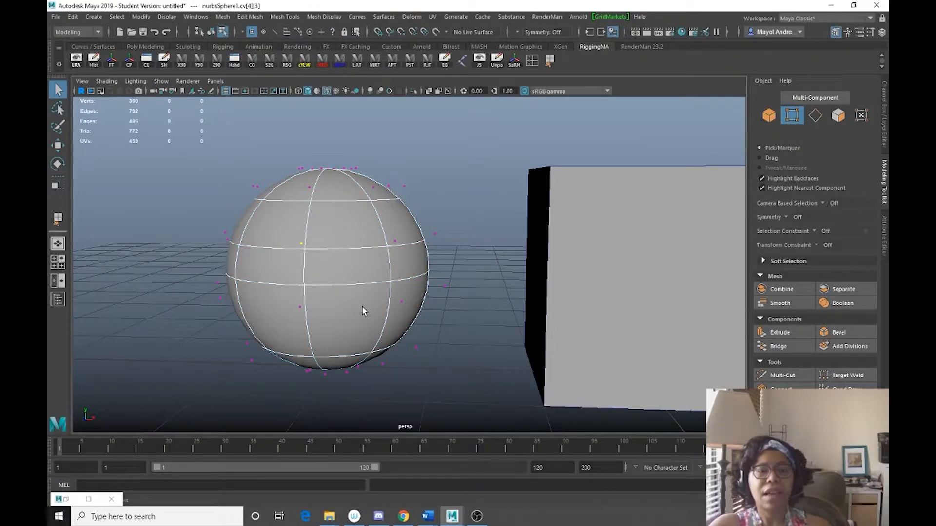
key(w)
alt+drag(359, 229, 253, 308)
key(ctrl+z)
alt+drag(243, 274, 200, 244)
Switch the sphere to hull mode, select the hull ring around the inserted isoparm and scale it inward into a waist.
right_click(370, 229)
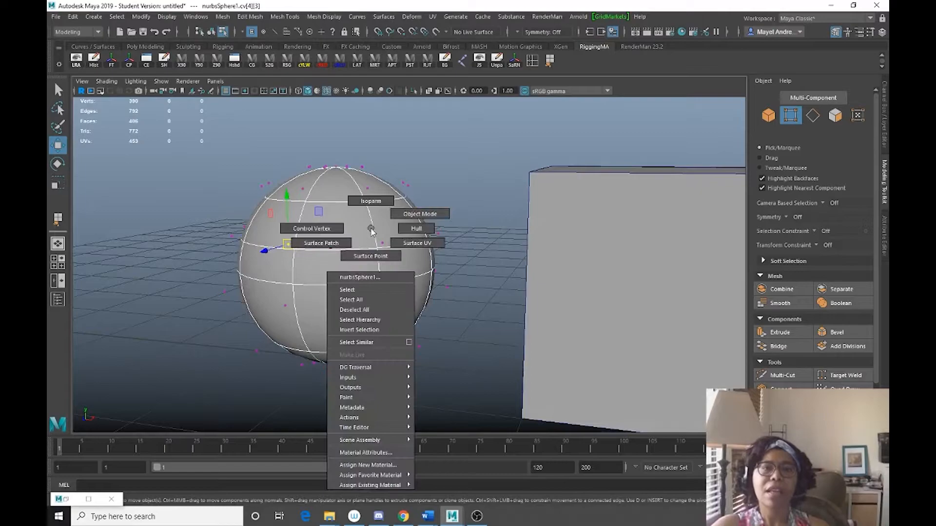
click(415, 228)
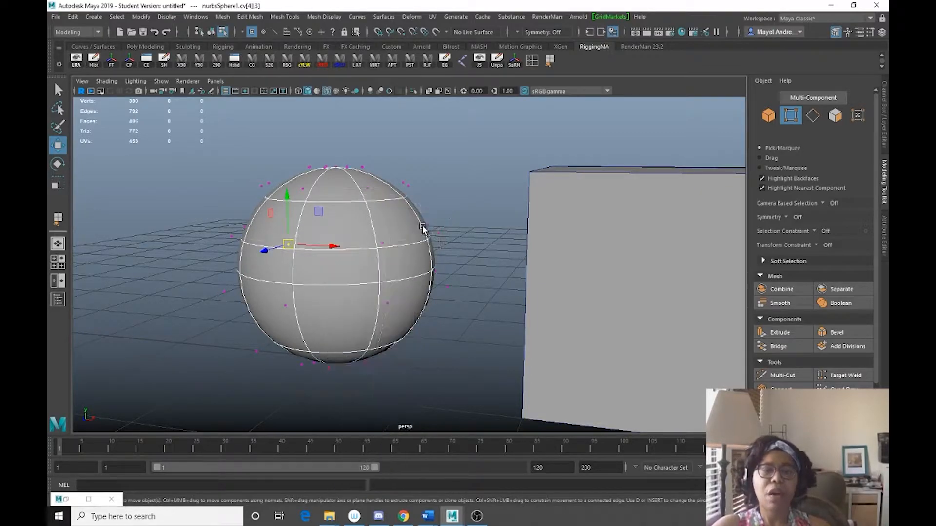
click(374, 242)
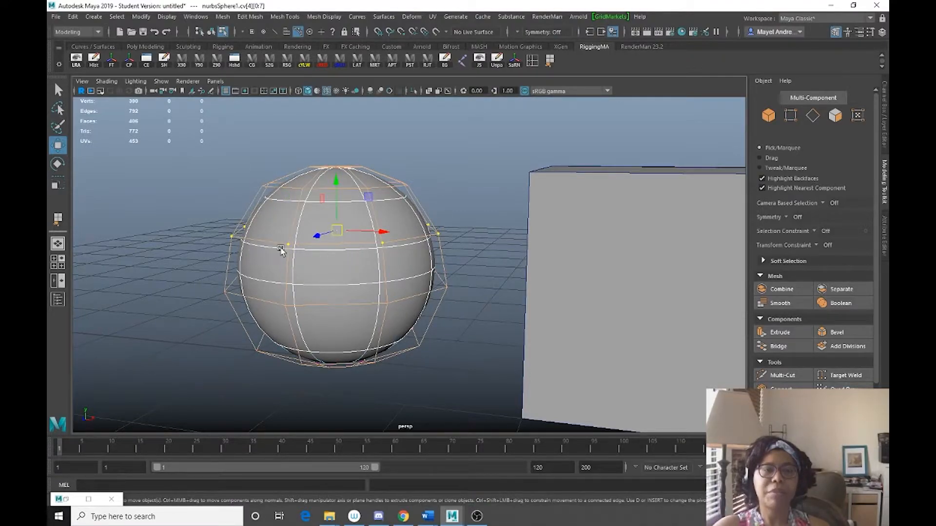
key(r)
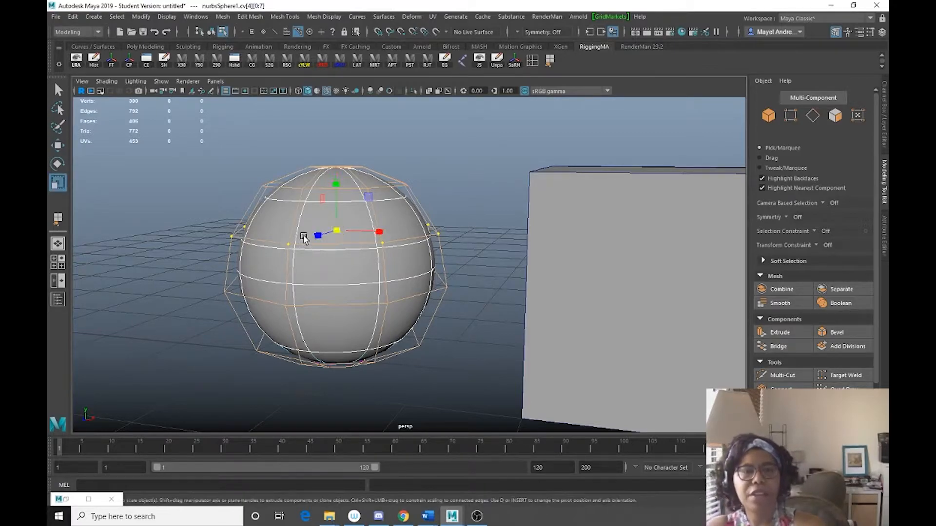
drag(340, 231, 278, 240)
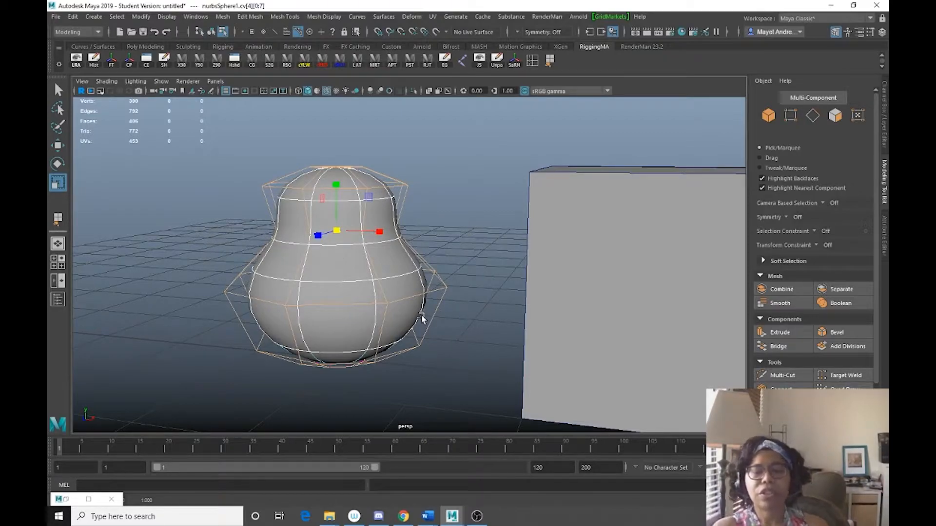
Step the selection through the neighbouring hull rings to the one just below the top, and scale it slightly inward.
key(Down)
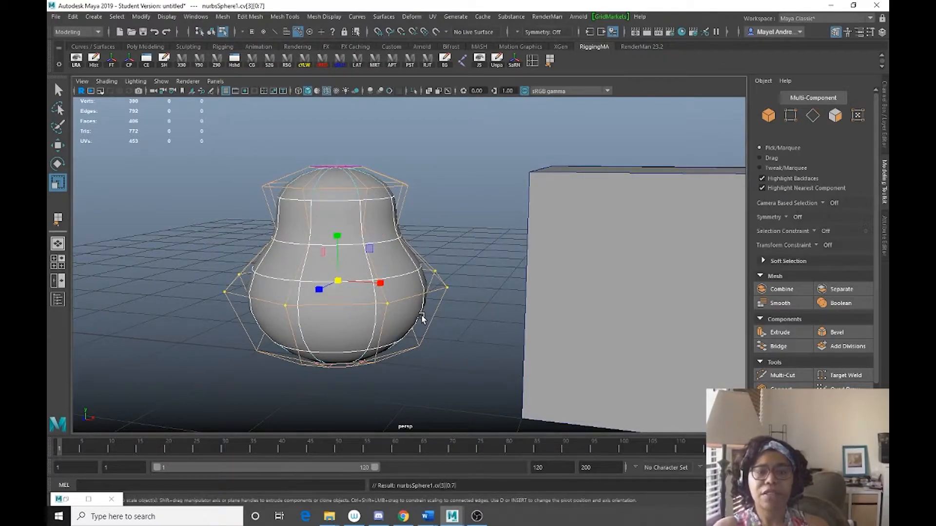
key(Up)
key(Up)
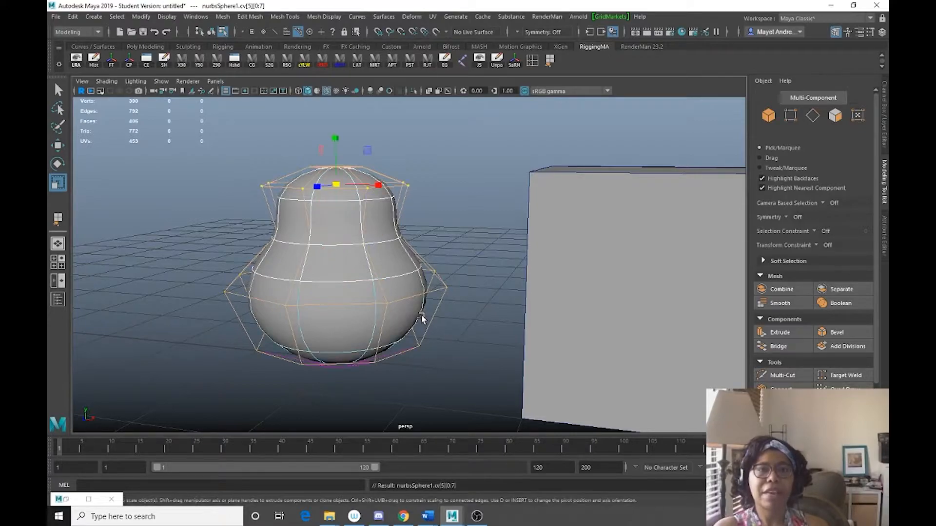
mouse_move(336, 185)
mouse_down()
mouse_move(298, 187)
mouse_move(323, 187)
mouse_up()
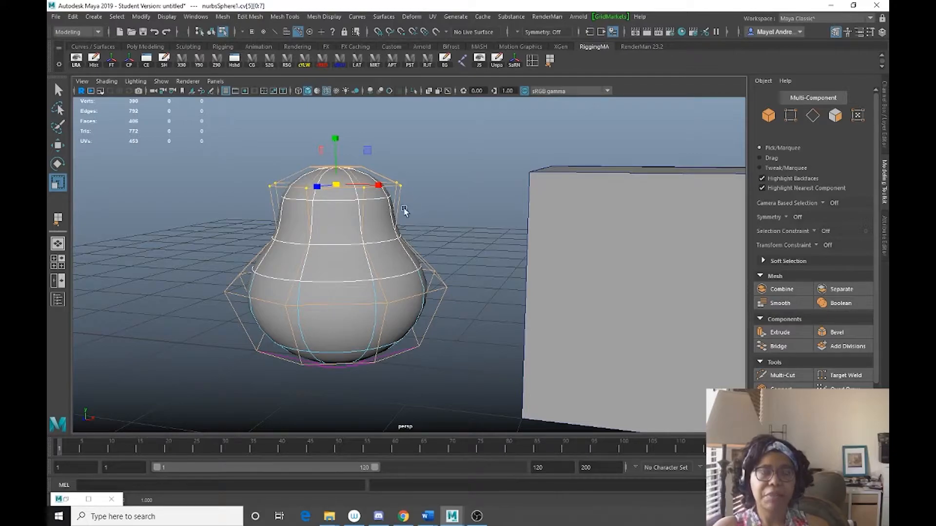
drag(338, 185, 338, 185)
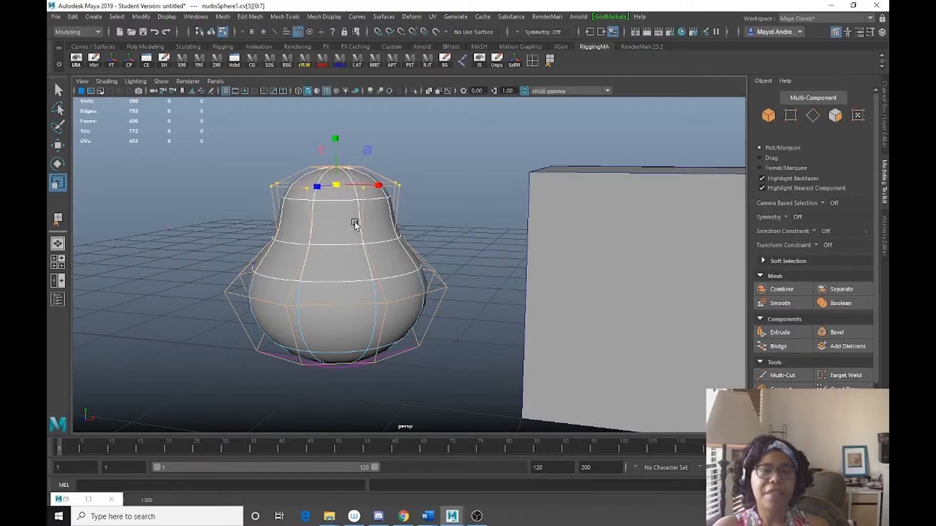
Switch to control vertex mode, return the selection to the waist ring and scale it outward beyond the original sphere width.
right_drag(329, 206, 258, 195)
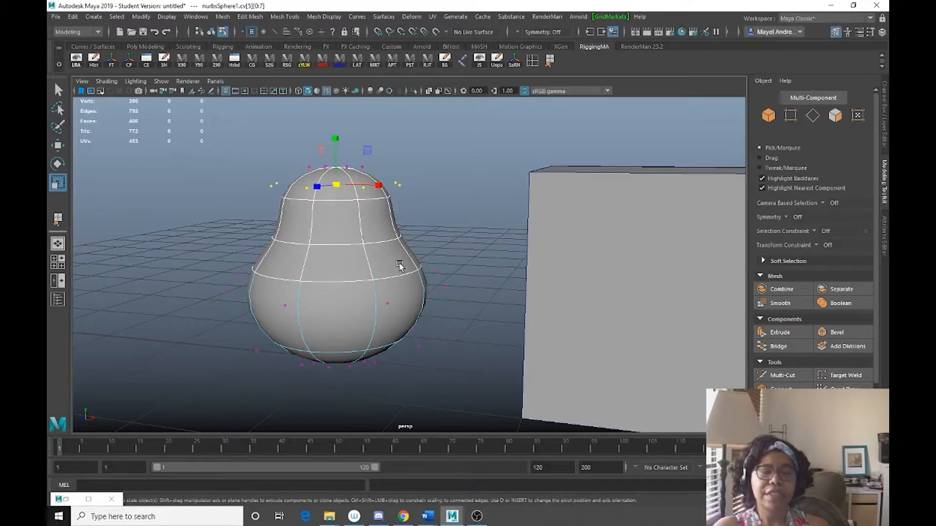
key(Up)
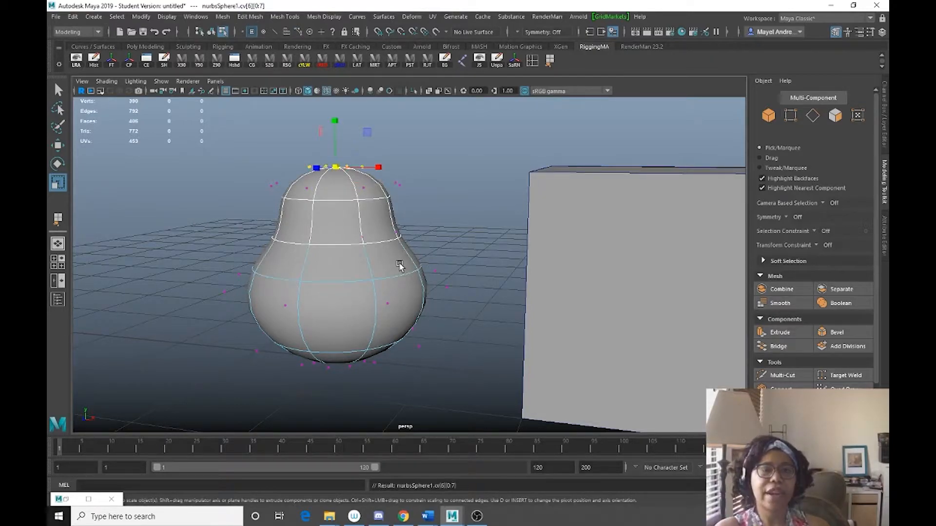
key(Down)
key(Down)
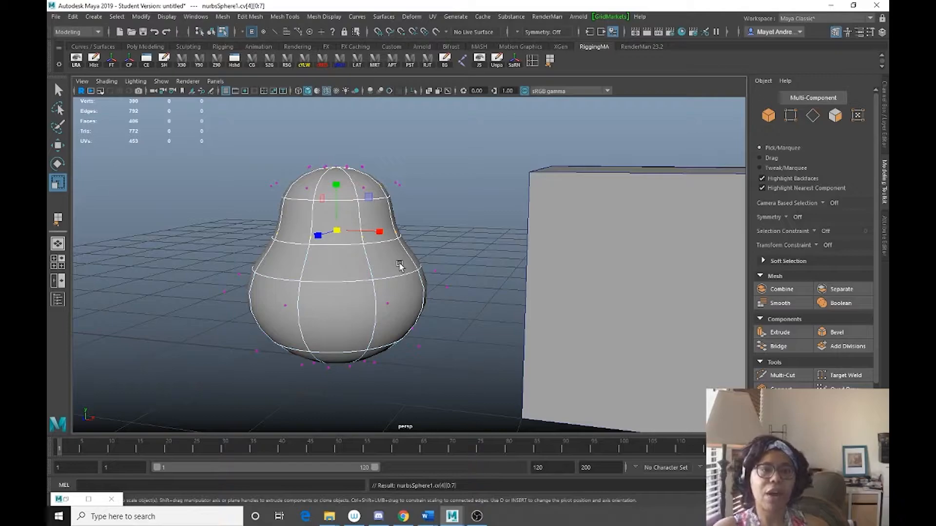
drag(338, 230, 419, 273)
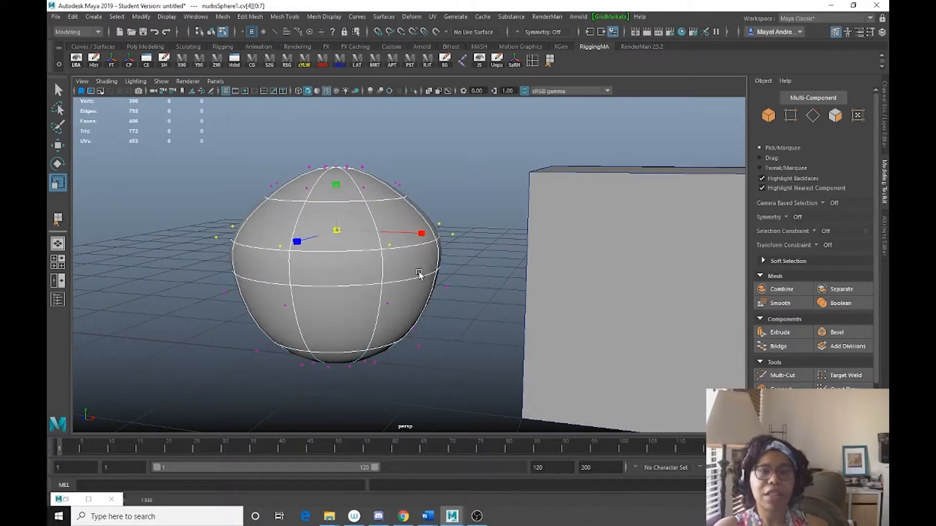
Select the control vertex ring below the top, scale it inward to a narrow neck and move it down slightly.
key(Up)
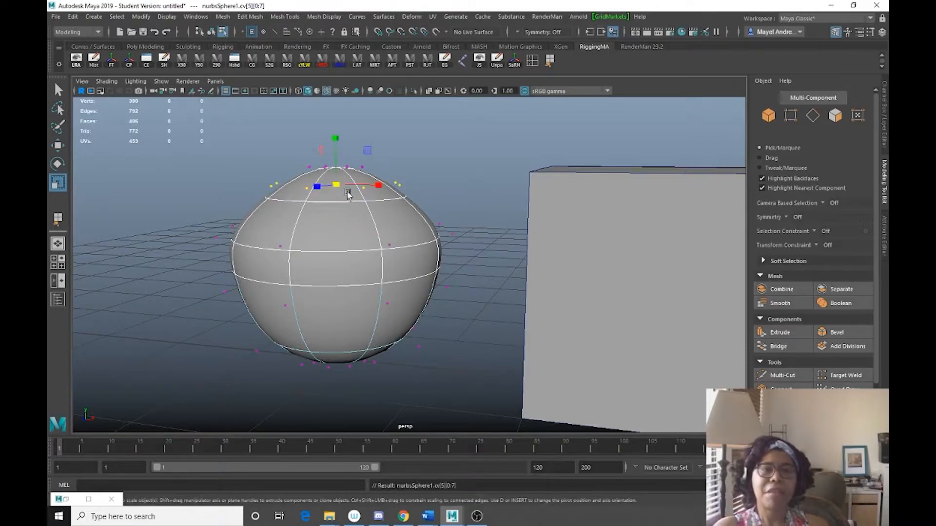
drag(336, 184, 273, 182)
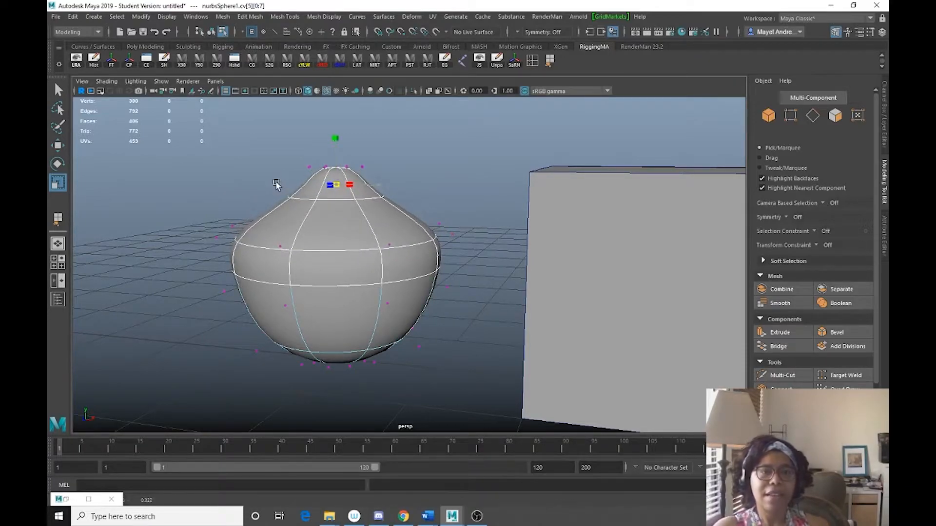
key(w)
drag(335, 135, 334, 153)
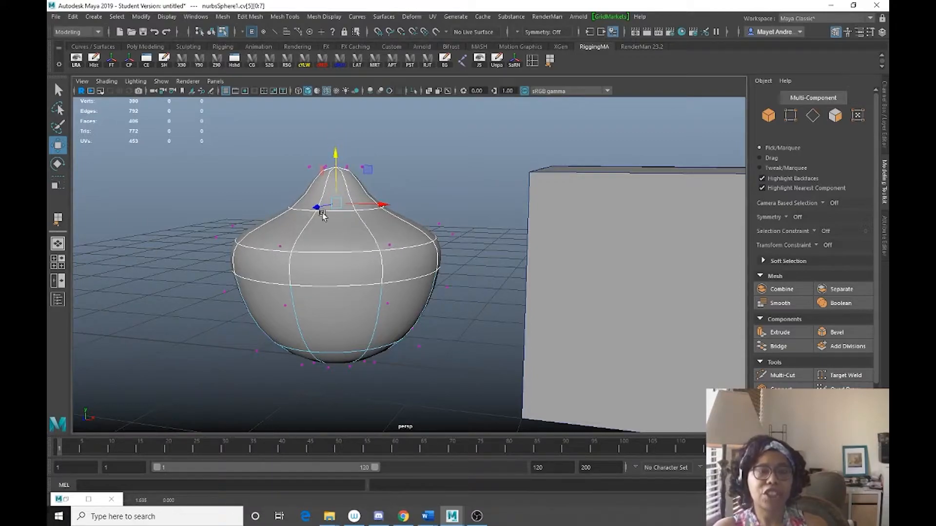
Detach the surface at the isoparm around the base of the neck and delete the cap above it.
right_drag(300, 210, 293, 180)
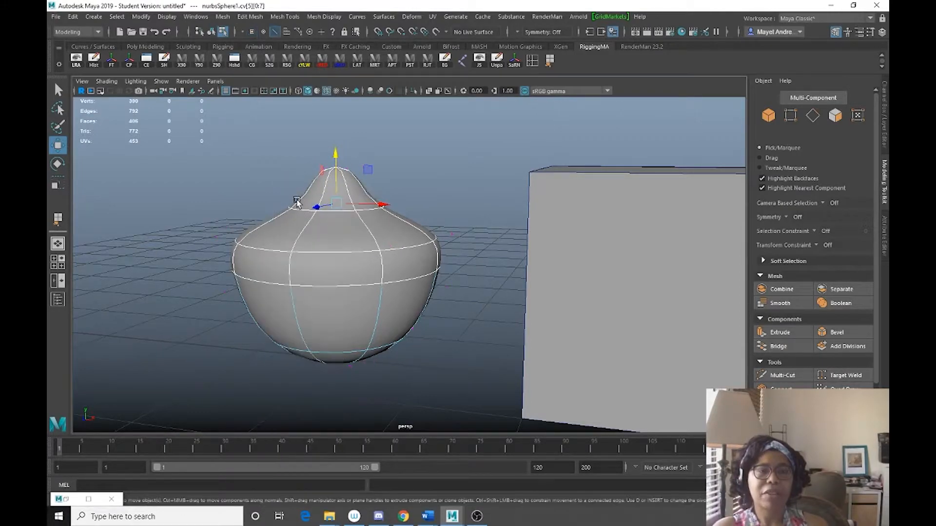
click(298, 210)
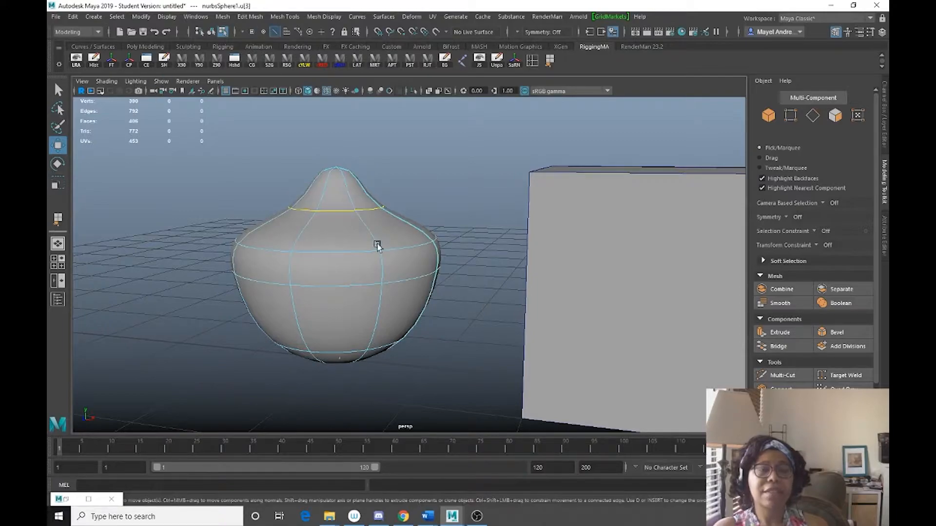
click(388, 18)
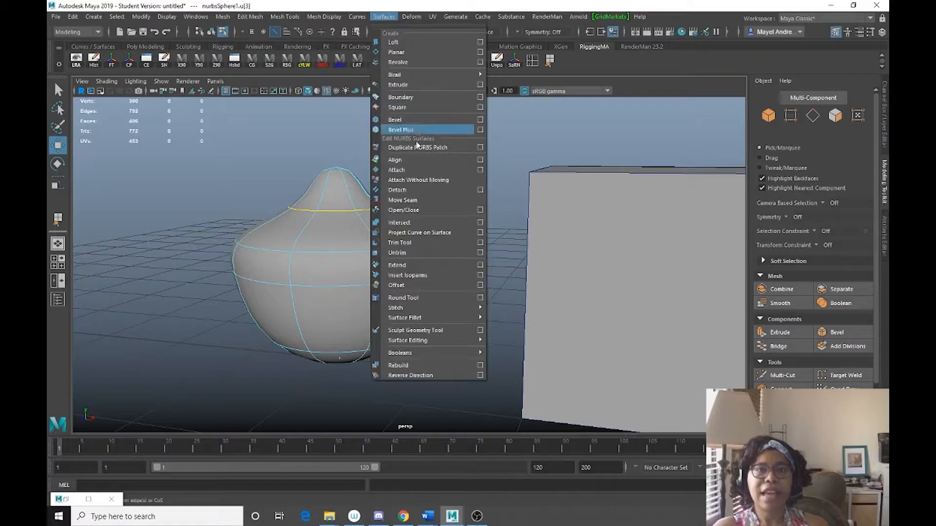
click(406, 191)
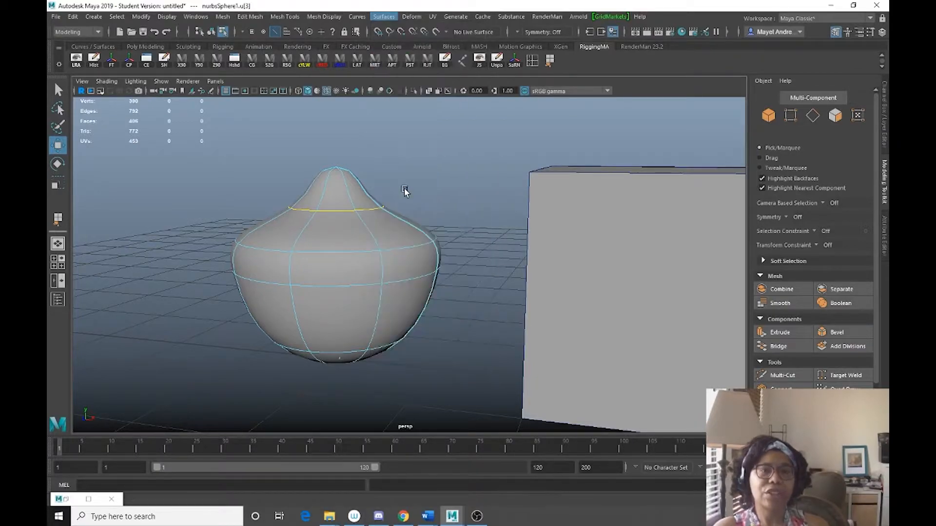
right_drag(339, 196, 380, 191)
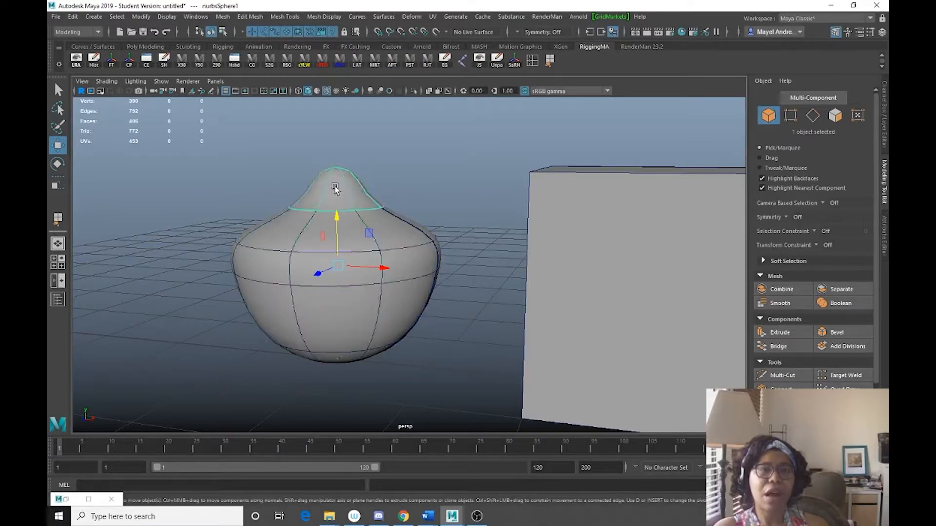
key(Delete)
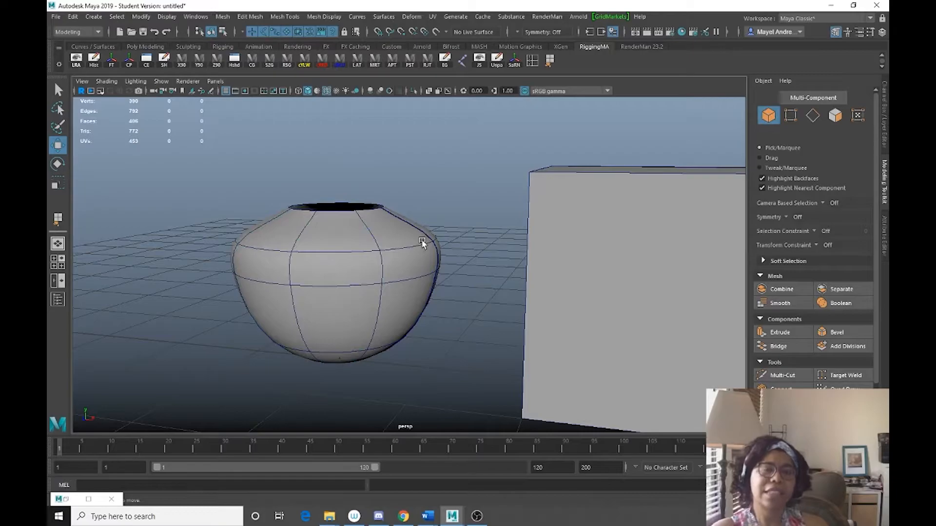
Select the open vase-shaped NURBS surface and frame it together with the polygon cube and the polygon sphere.
click(343, 260)
mouse_move(340, 245)
alt+mouse_down()
mouse_move(439, 217)
mouse_move(340, 244)
mouse_move(364, 271)
mouse_move(331, 237)
mouse_move(324, 259)
mouse_move(343, 240)
mouse_move(330, 244)
mouse_move(330, 226)
mouse_move(345, 246)
mouse_move(348, 228)
mouse_move(345, 243)
alt+mouse_up()
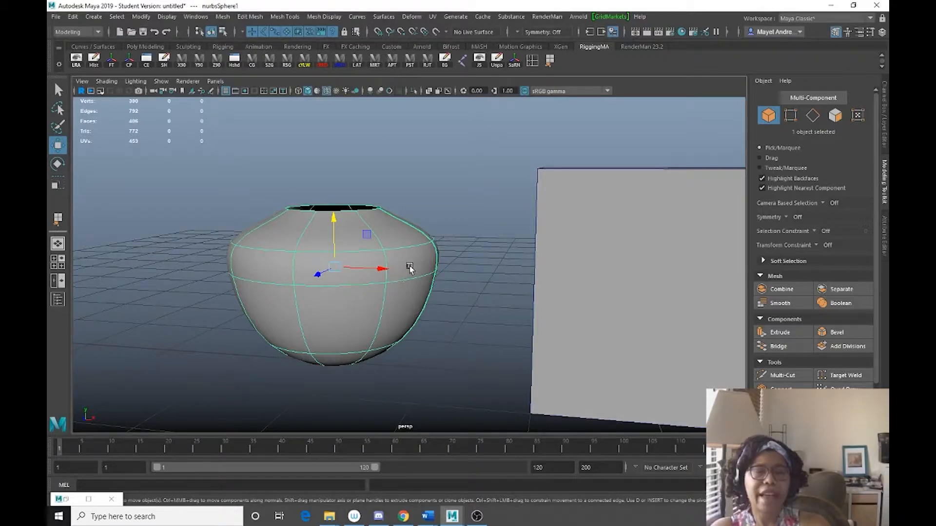
scroll(410, 269, down, 3)
alt+middle_drag(580, 263, 432, 267)
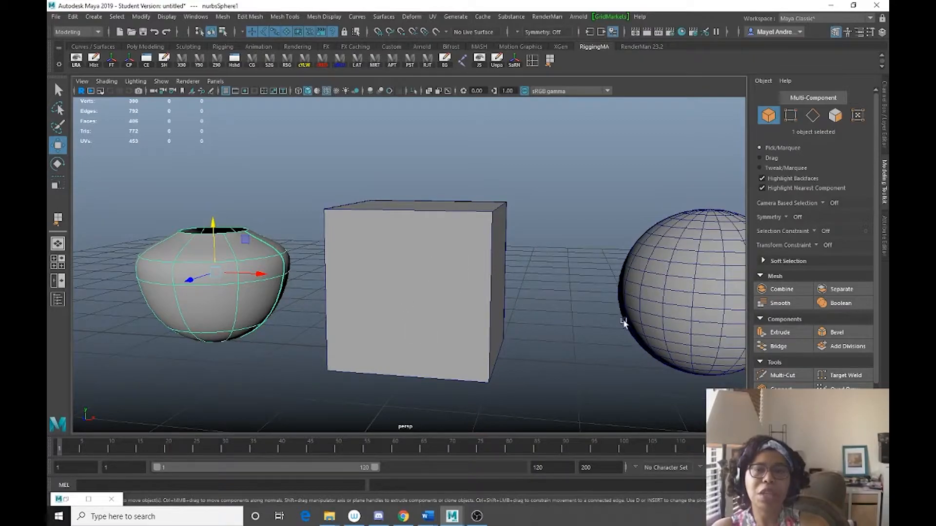
scroll(504, 268, down, 3)
alt+drag(505, 268, 474, 251)
alt+middle_drag(475, 252, 508, 239)
Select the polygon sphere and then the cube, switching the cube to component selection mode and back to object mode.
click(643, 276)
click(437, 254)
alt+drag(509, 300, 478, 278)
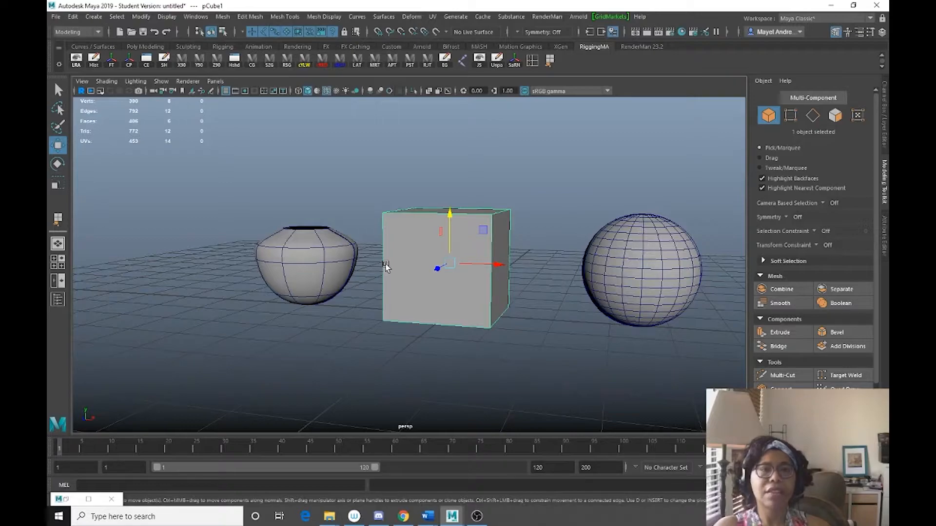
click(224, 32)
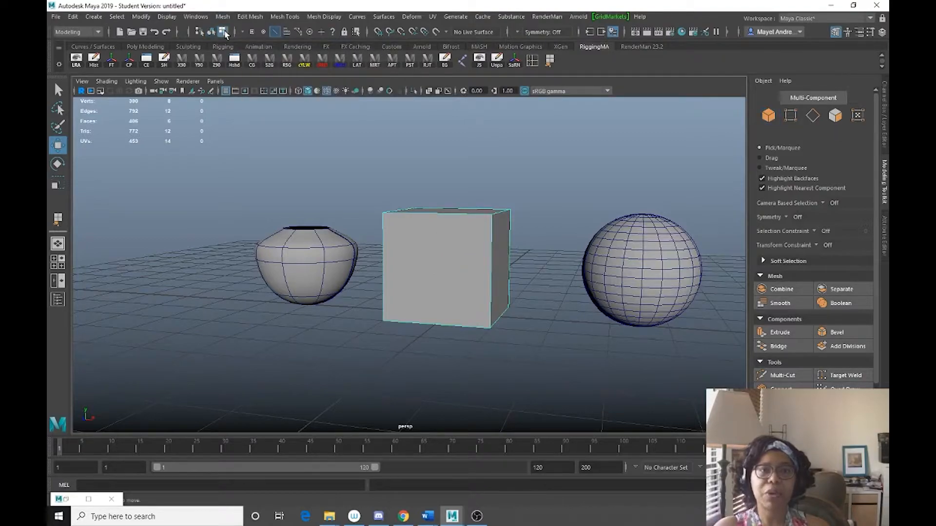
click(213, 33)
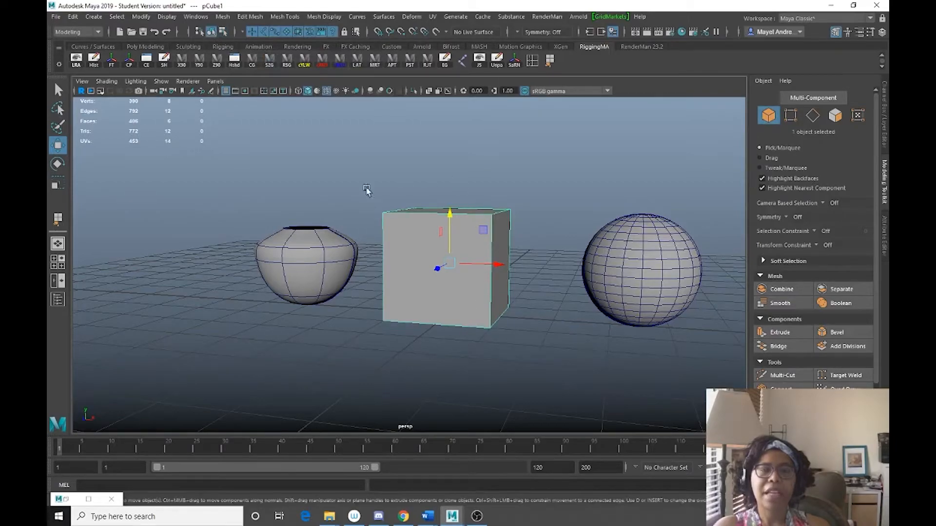
Activate the Select tool and toggle the cube between multi-component and object selection, ending in object mode.
key(q)
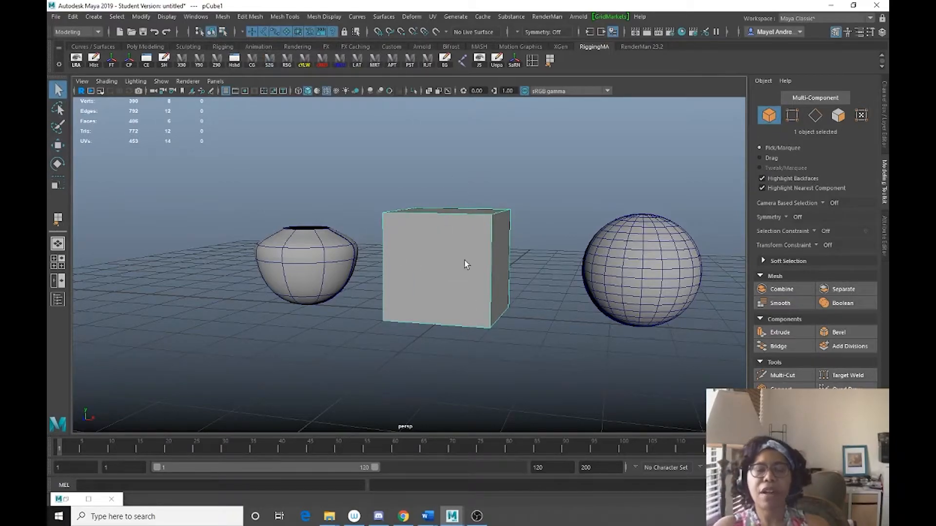
right_drag(446, 239, 422, 237)
right_drag(429, 270, 461, 225)
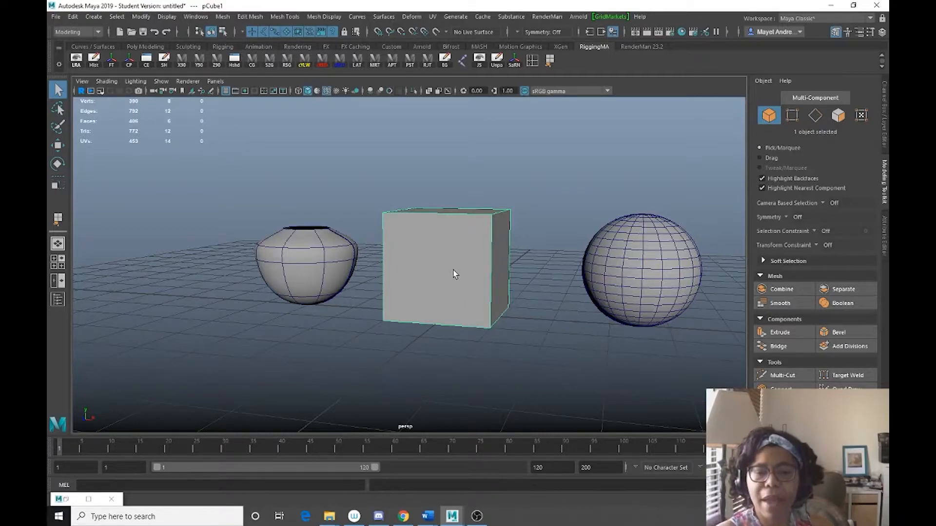
key(F8)
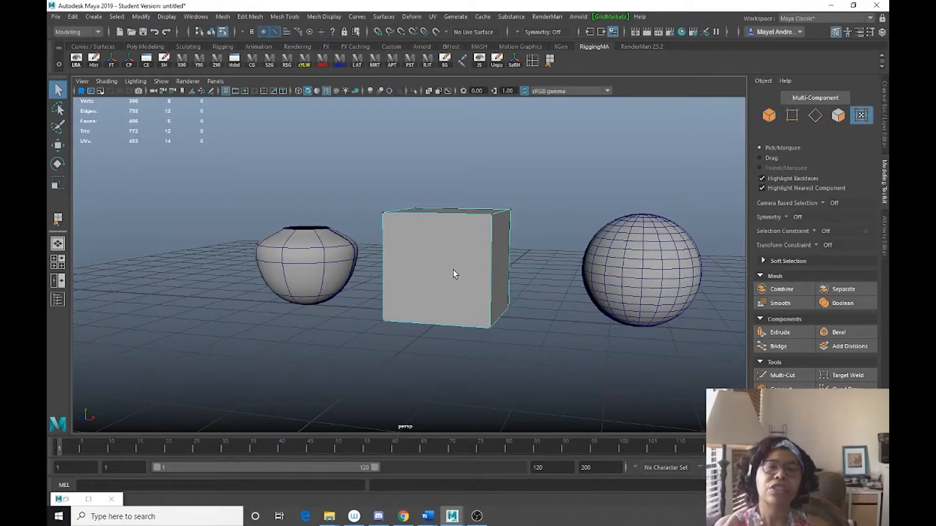
key(F8)
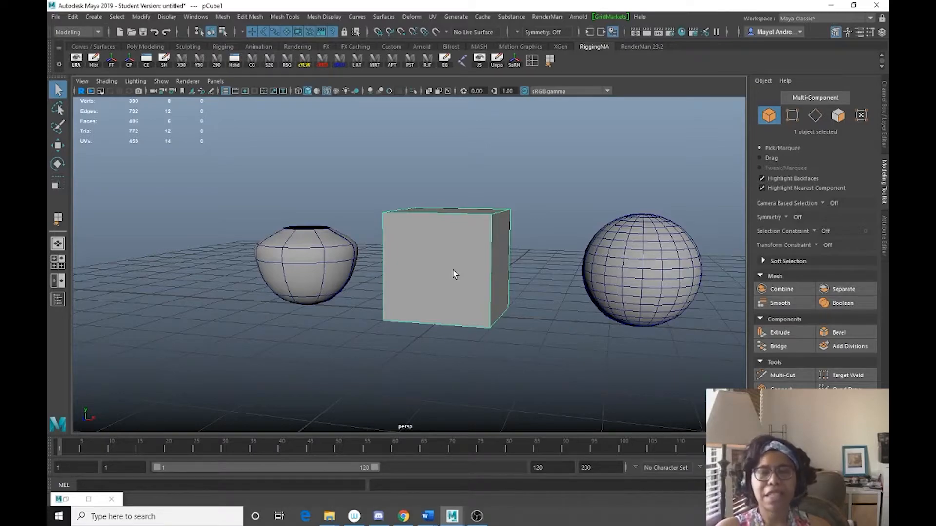
key(F8)
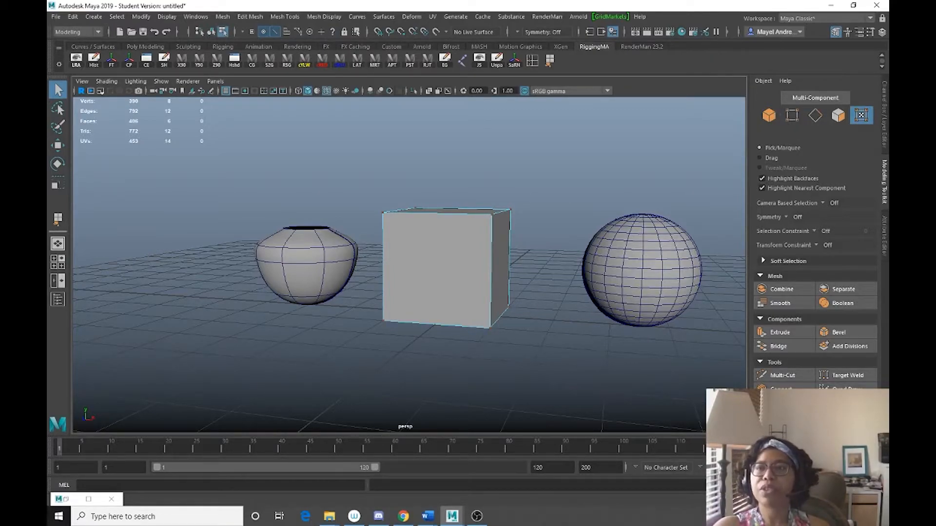
click(768, 117)
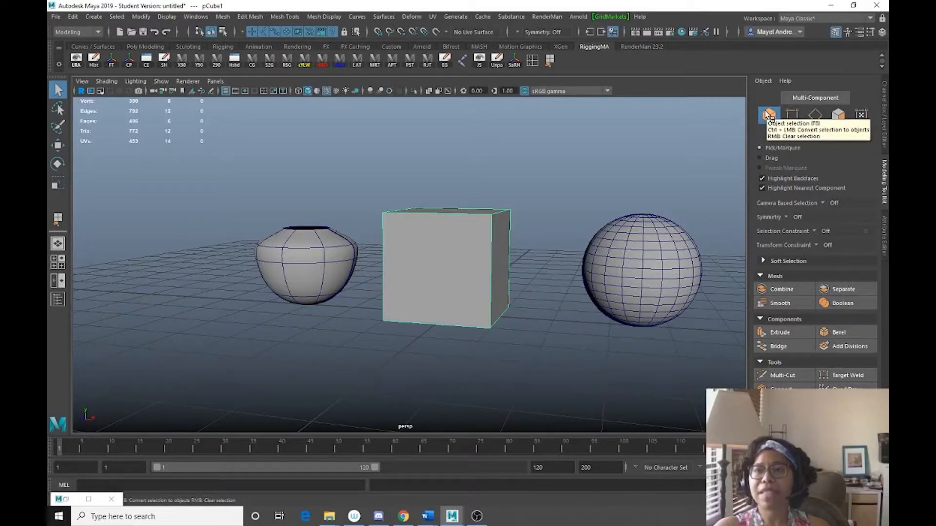
Cycle the cube through vertex, edge and object selection modes, ending in face selection mode.
click(791, 120)
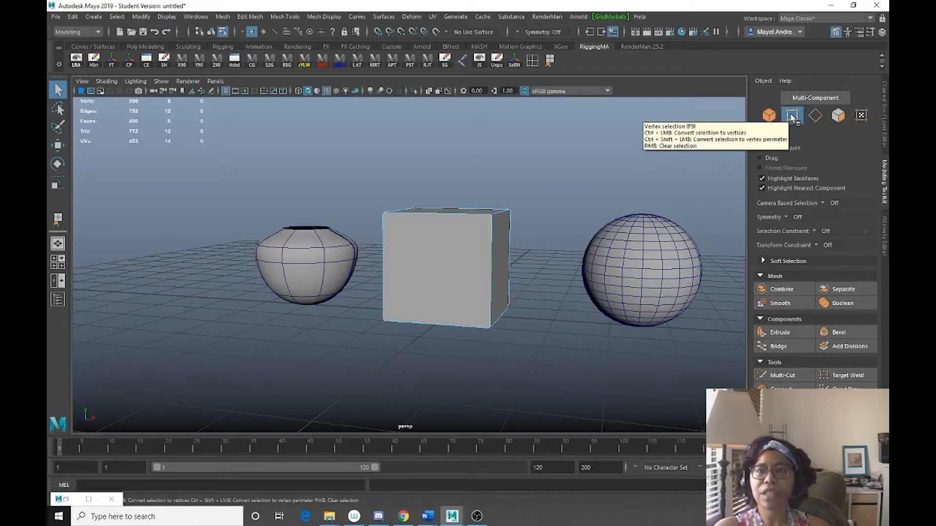
click(815, 116)
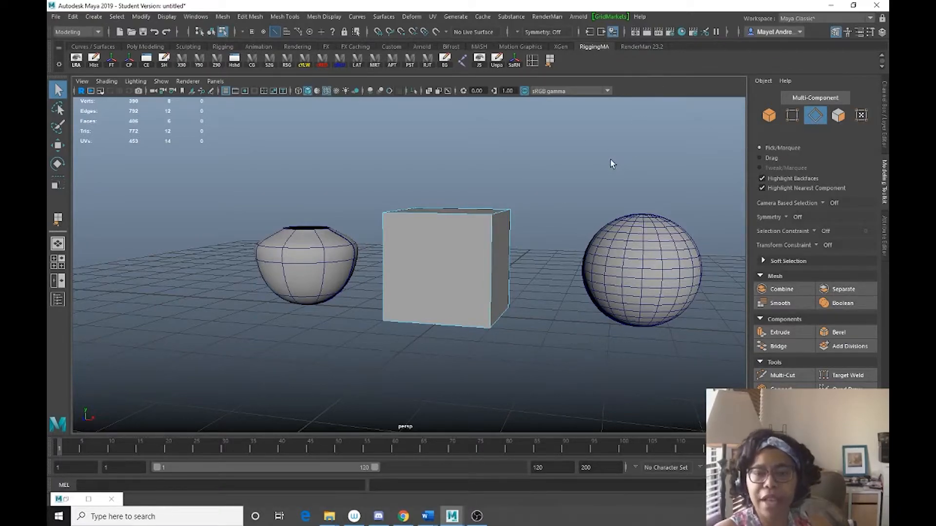
key(F8)
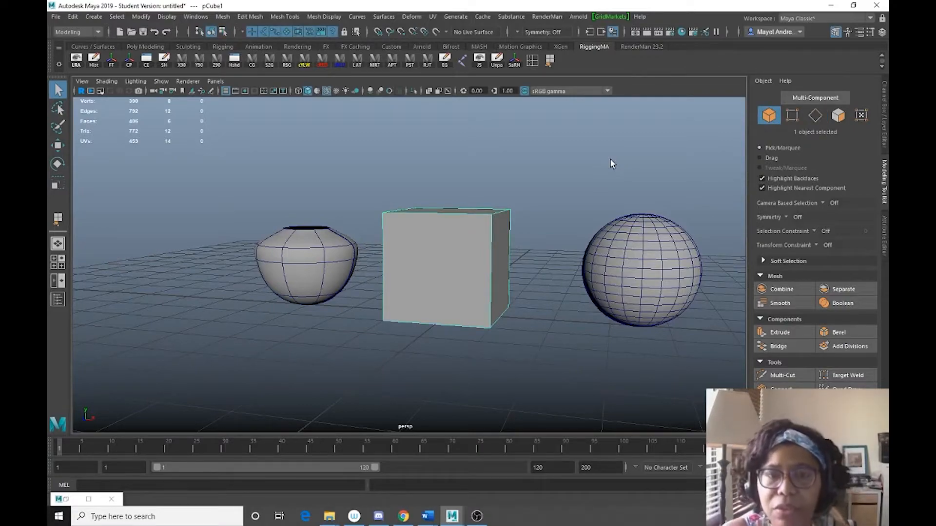
key(F8)
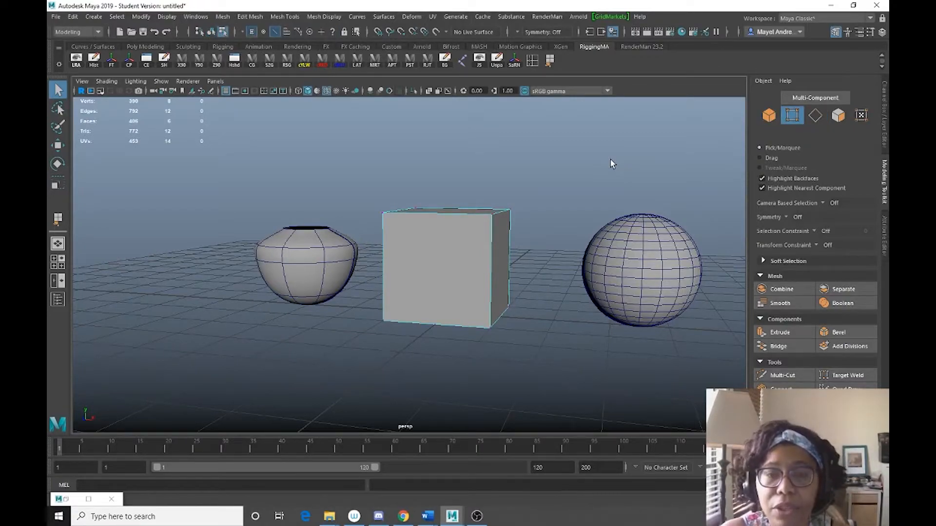
key(F10)
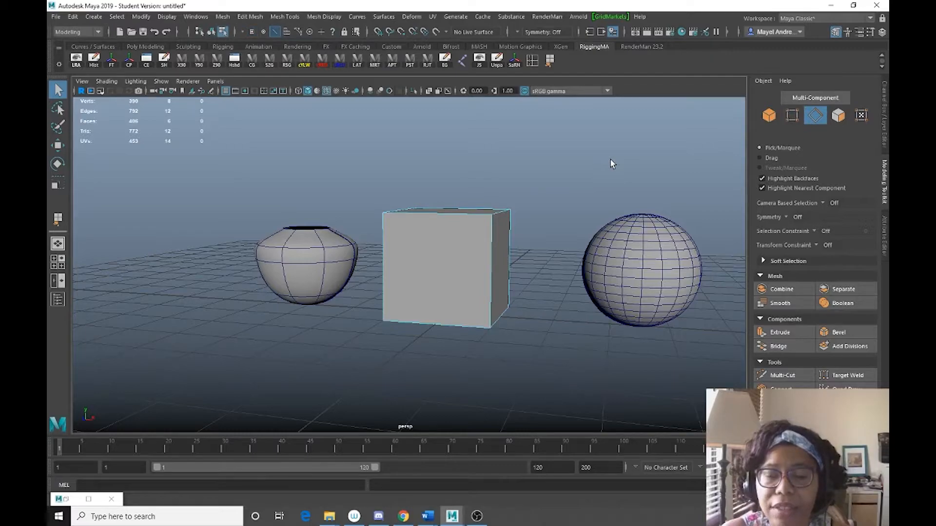
key(F11)
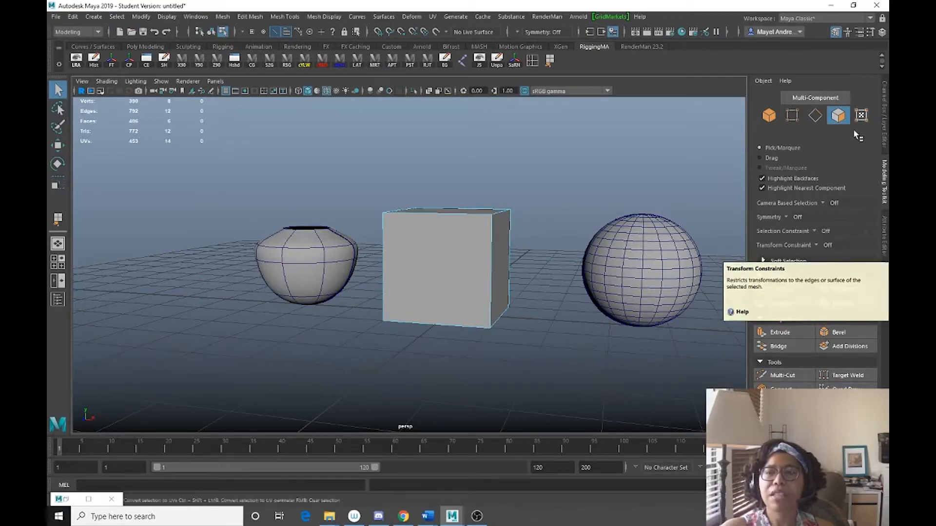
Set the cube's polyCube1 subdivisions to 2 in width, 3 in height and 2 in depth, and delete its construction history.
click(883, 117)
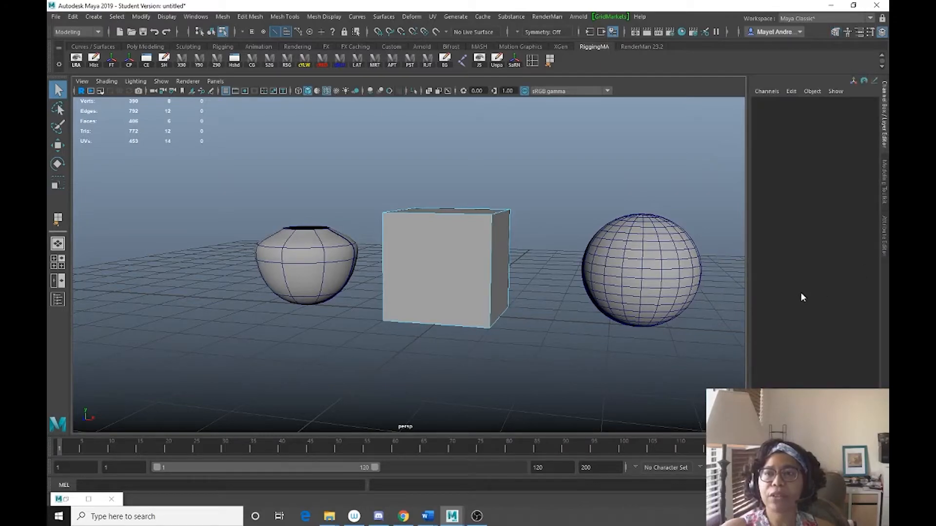
click(405, 269)
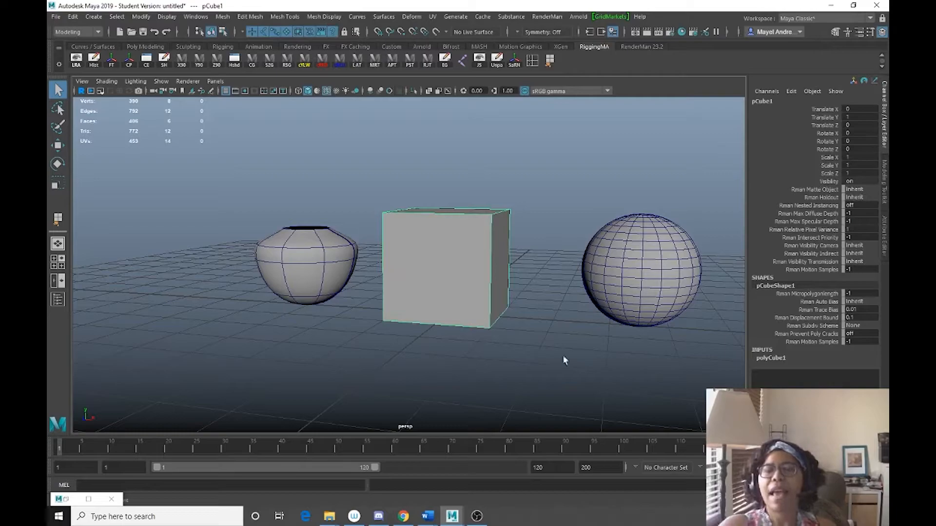
click(766, 359)
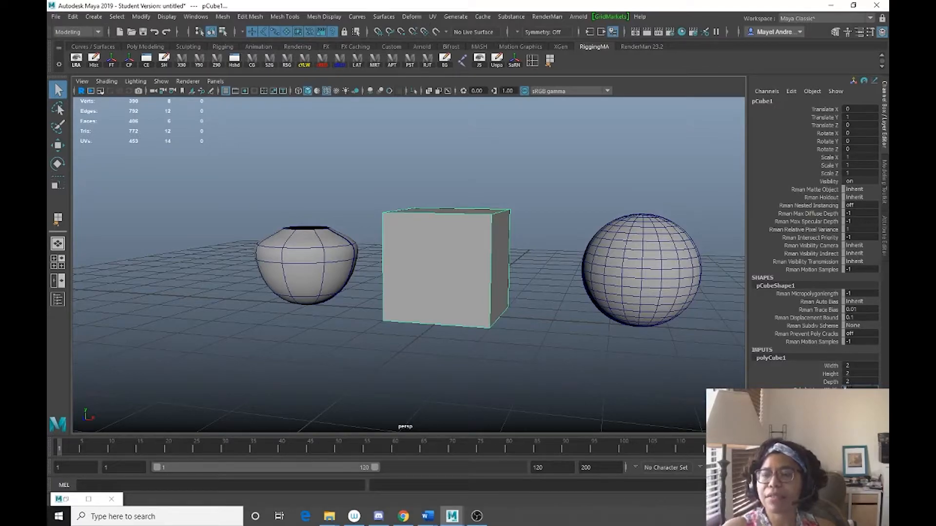
key(Return)
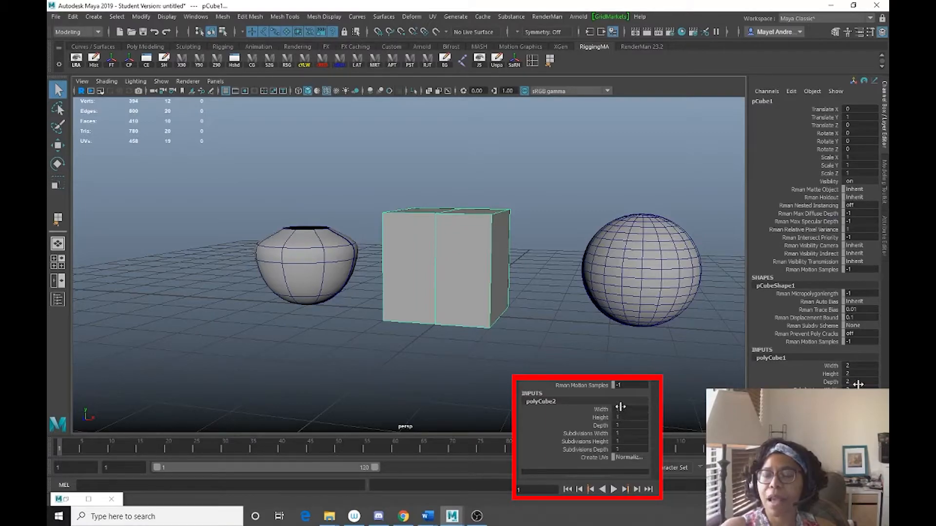
drag(619, 410, 622, 422)
text(3)
key(Tab)
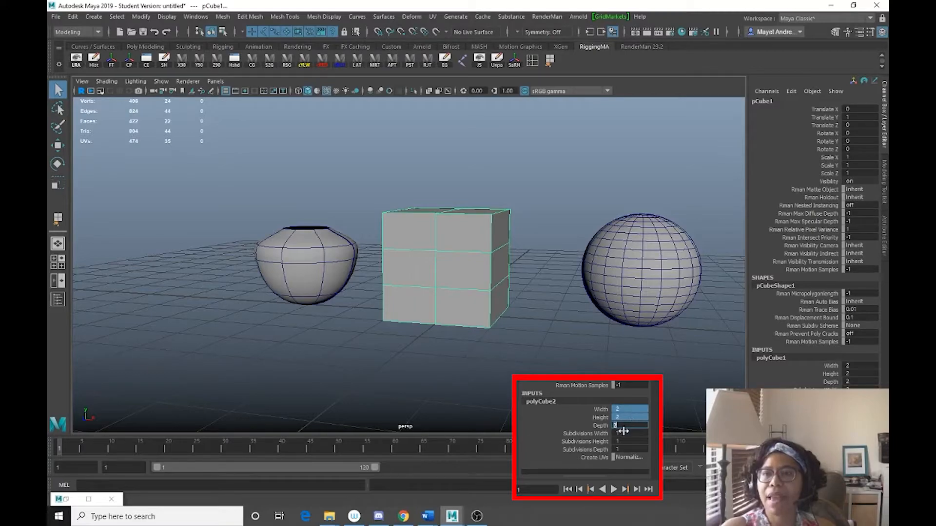
text(2)
key(Return)
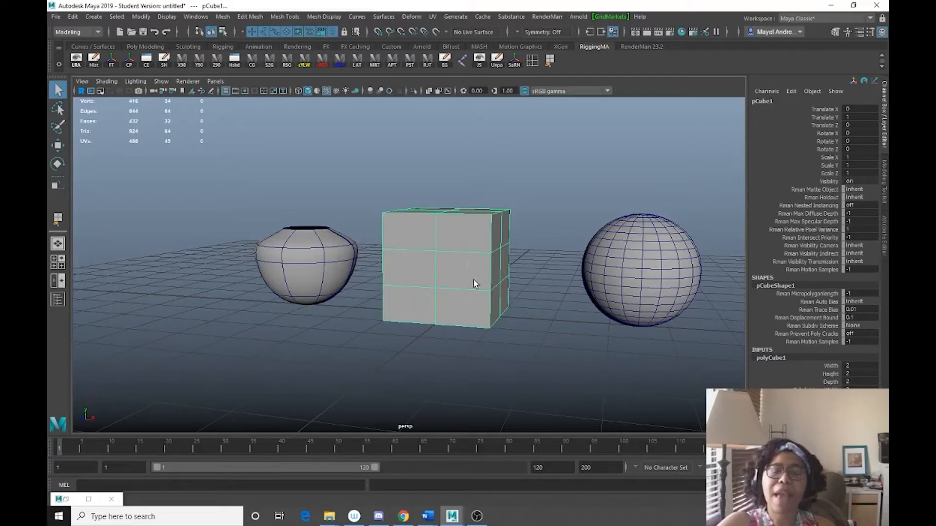
click(93, 60)
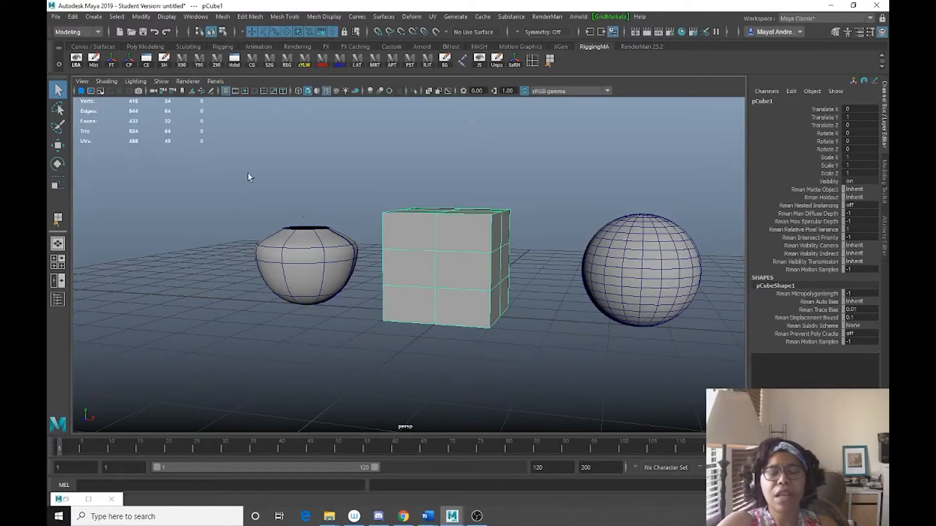
Add the delete-by-type History command to the RiggingMA shelf as a shortcut and remove the new shortcut again.
click(73, 17)
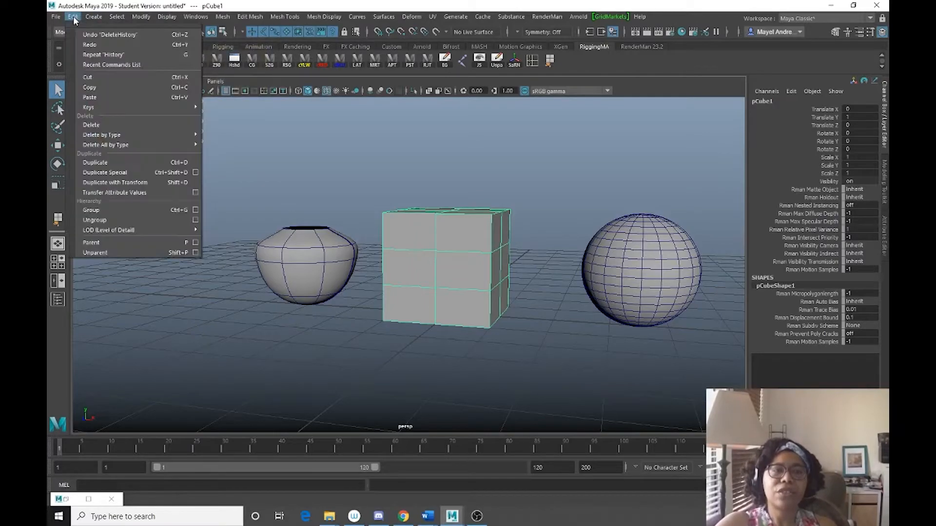
mouse_move(122, 134)
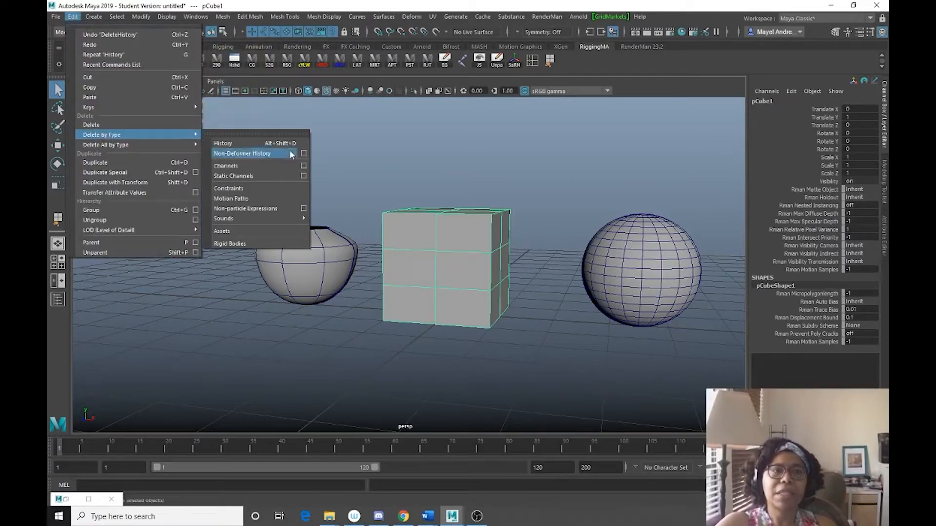
click(253, 142)
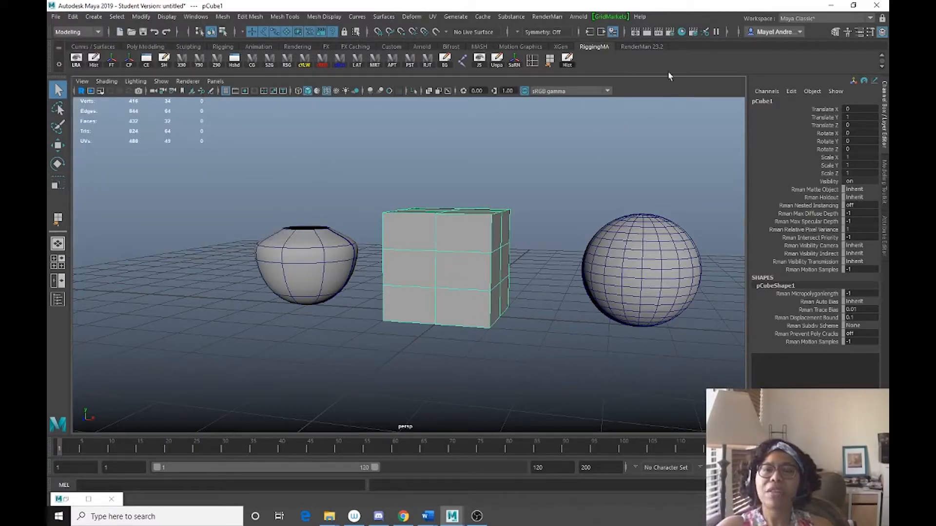
right_click(569, 60)
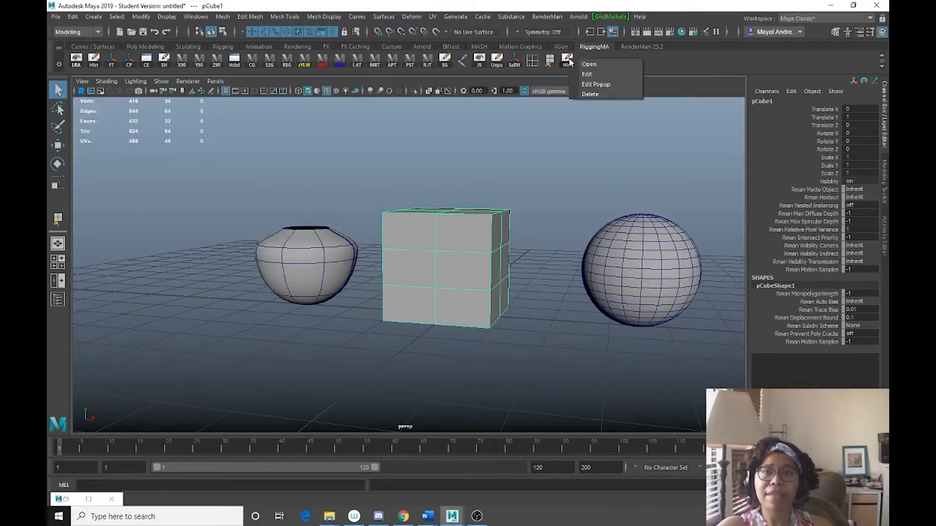
click(590, 94)
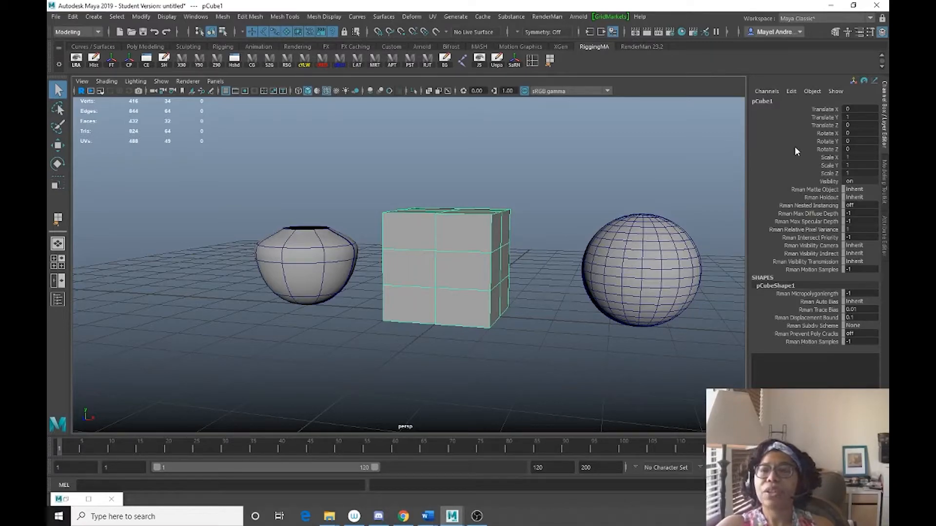
Switch the cube to face selection and use the Drag selection style to select the three front faces beside the right edge.
click(885, 200)
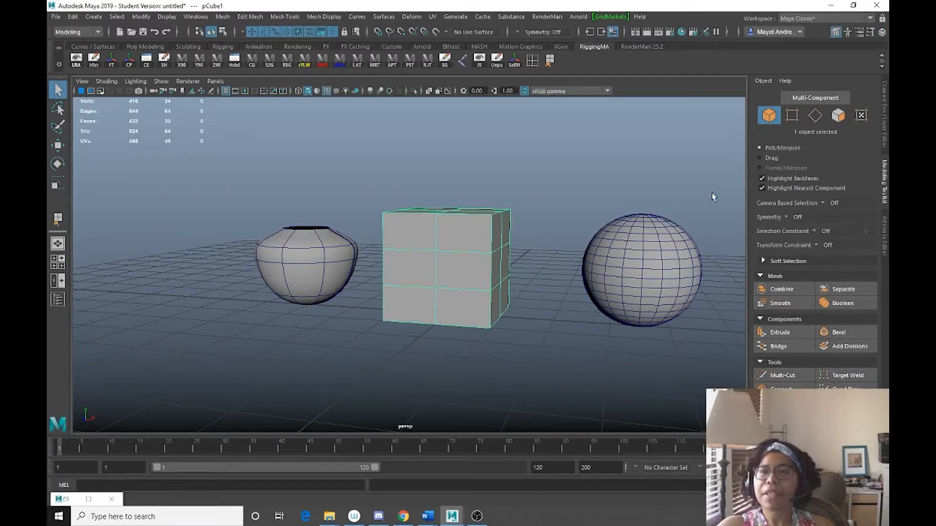
click(838, 115)
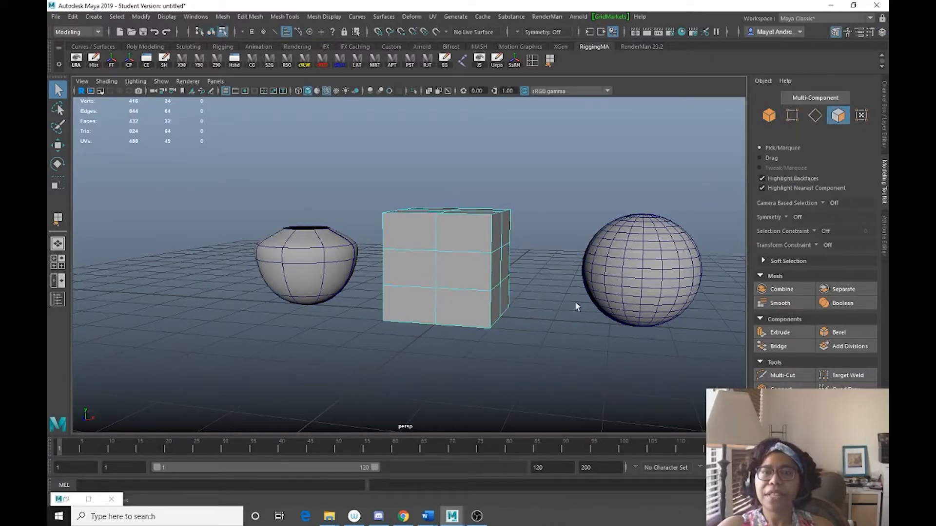
click(459, 229)
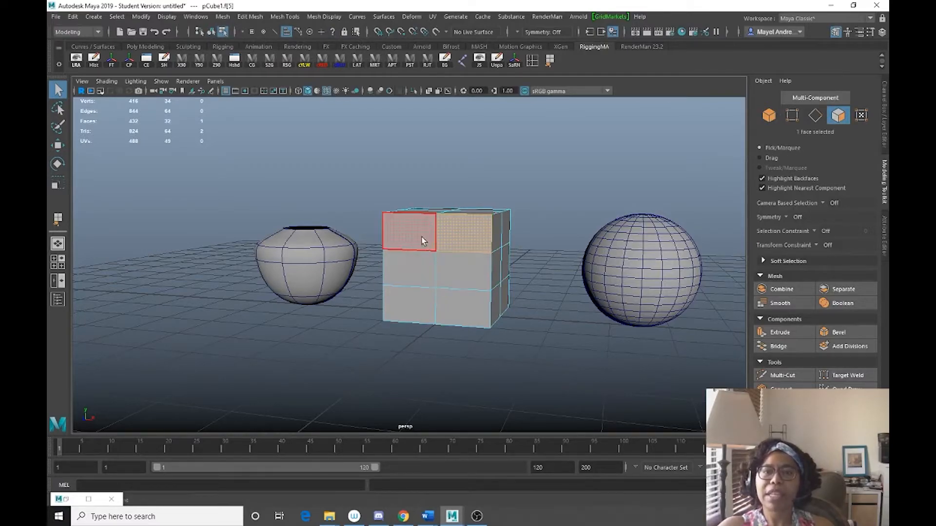
click(561, 233)
click(769, 158)
mouse_move(460, 218)
mouse_down()
mouse_move(469, 278)
mouse_move(491, 303)
mouse_up()
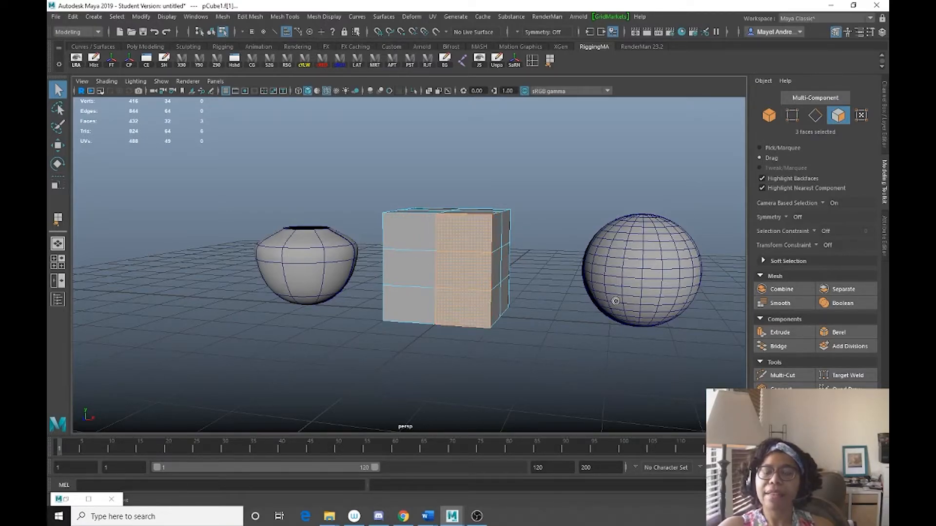
Restore Pick/Marquee selection and sweep over the front's other column with temporary Drag selection to add its three faces.
alt+drag(559, 283, 340, 328)
alt+drag(269, 256, 424, 258)
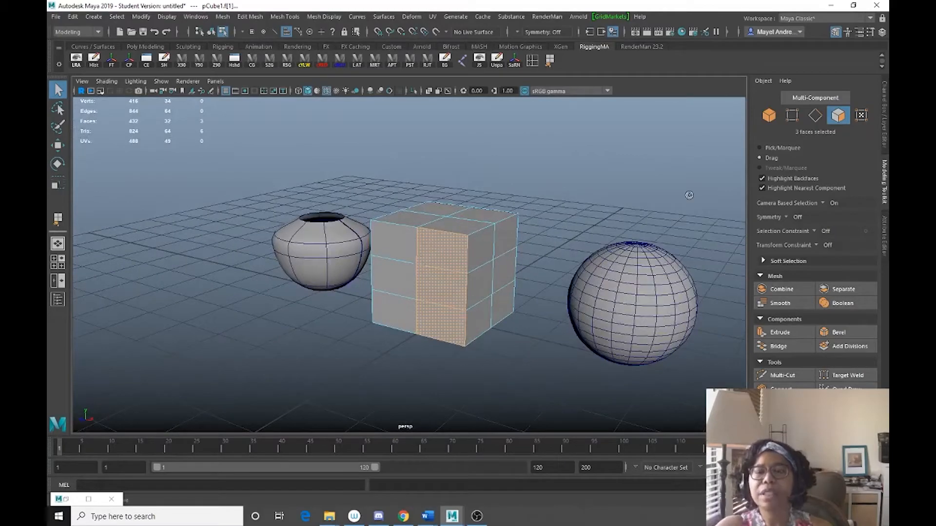
click(763, 147)
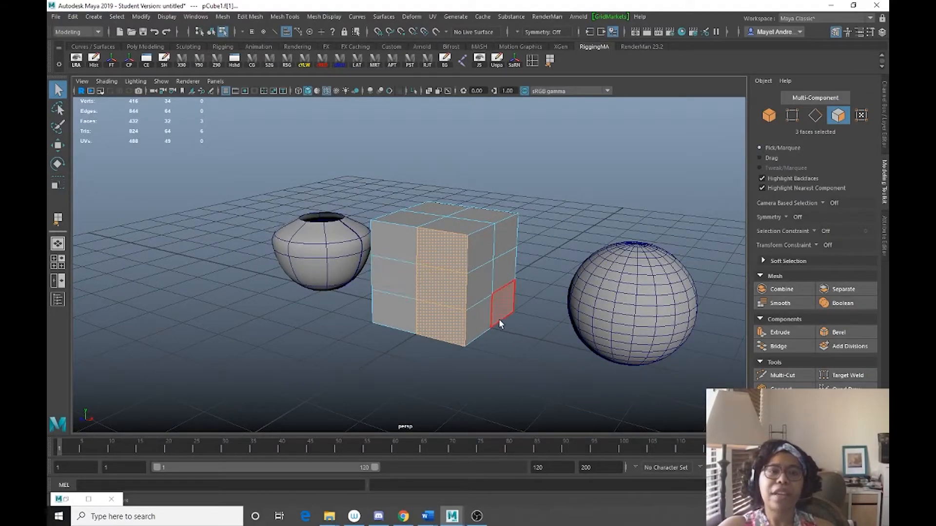
key(Tab)
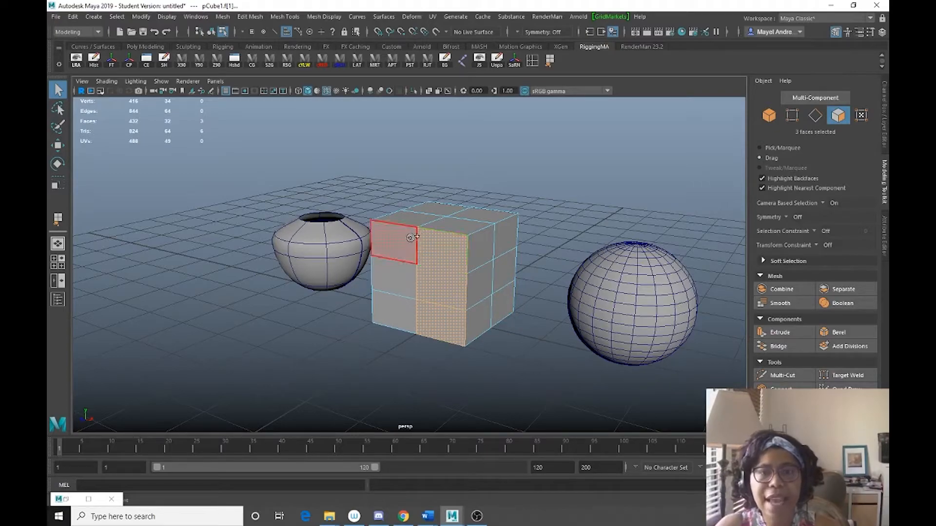
shift+drag(397, 240, 392, 327)
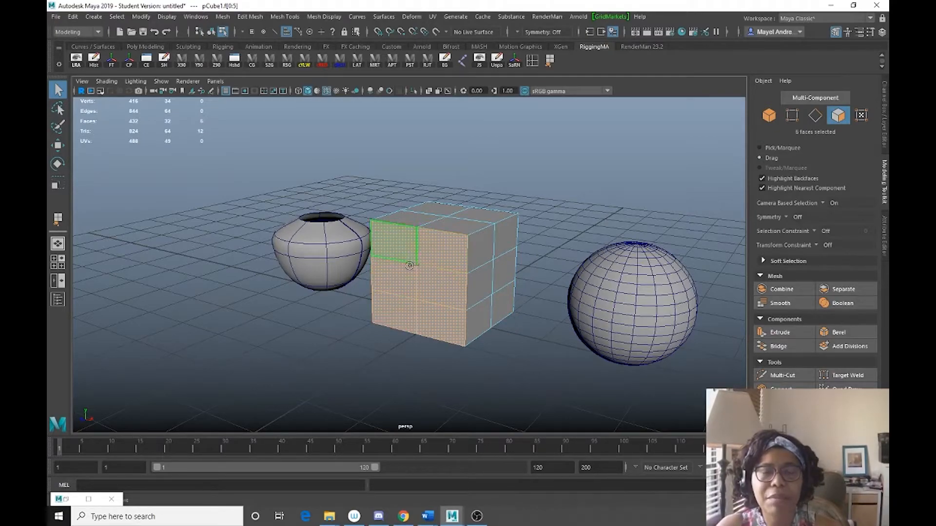
Deselect both columns of the cube's front faces by sweeping over them, and reselect the three faces of the right column.
ctrl+drag(379, 243, 391, 324)
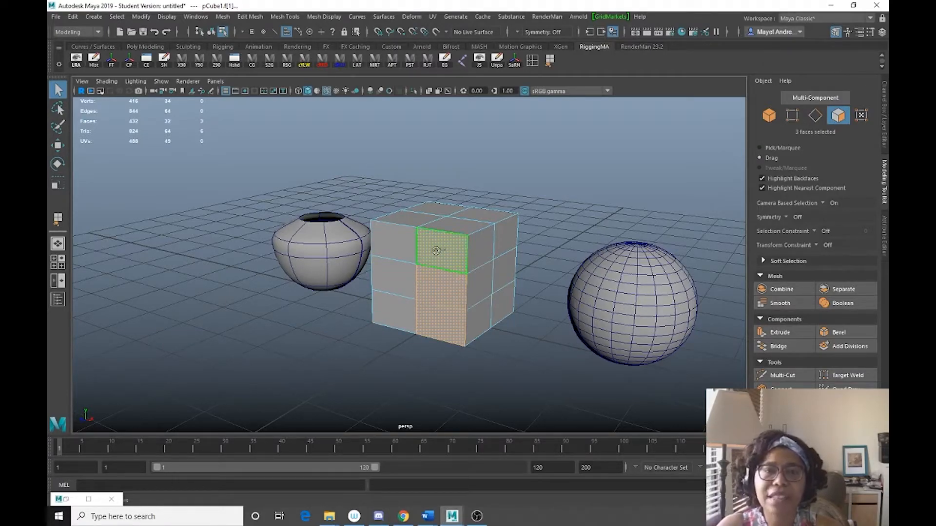
ctrl+drag(448, 251, 453, 330)
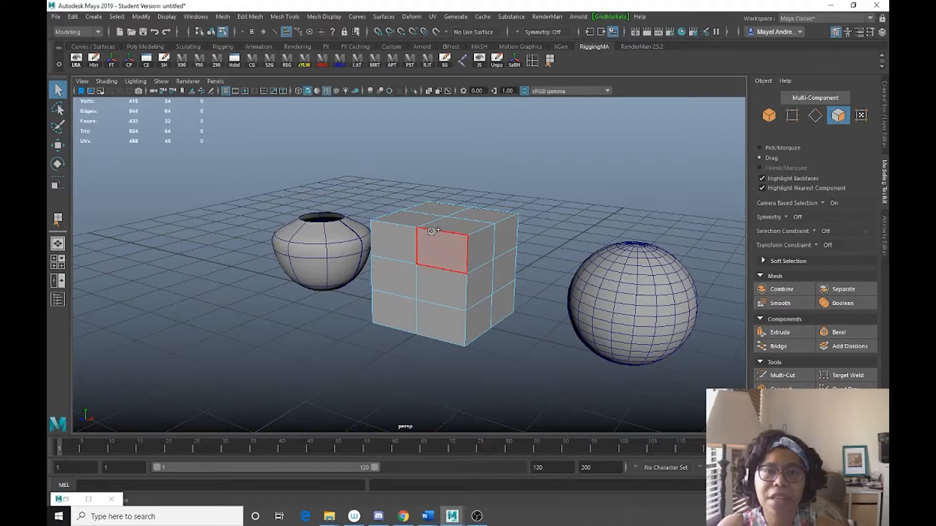
drag(437, 298, 440, 314)
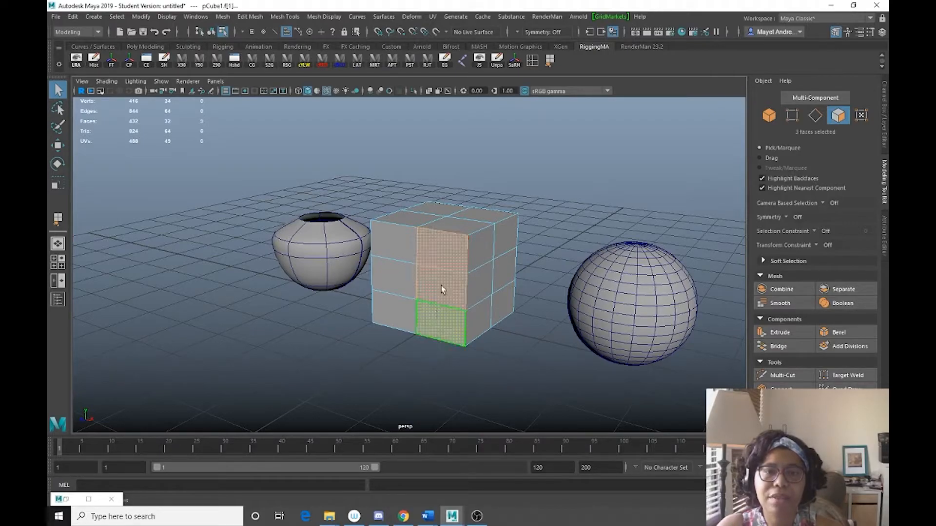
Use the Drag selection style to sweep over each column of the cube's front faces, and restore Pick/Marquee selection.
click(760, 159)
drag(392, 242, 403, 325)
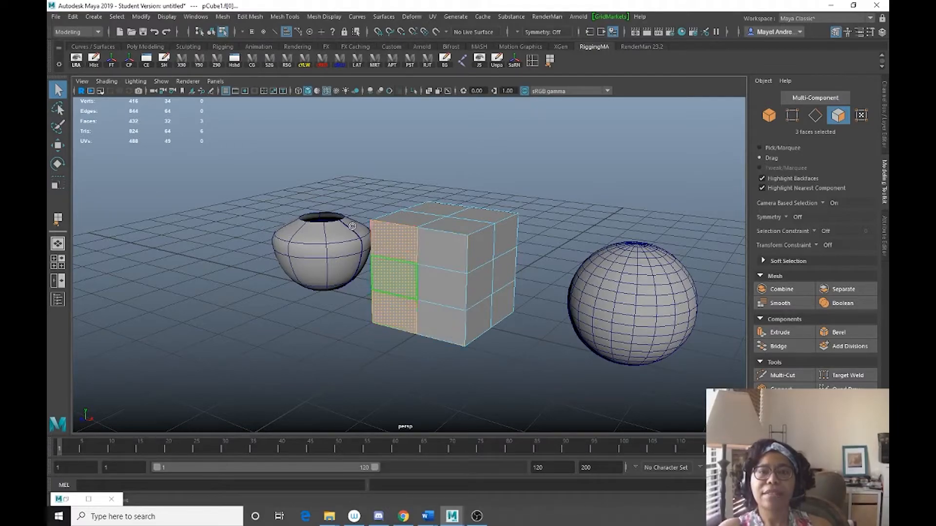
drag(436, 225, 443, 325)
click(760, 148)
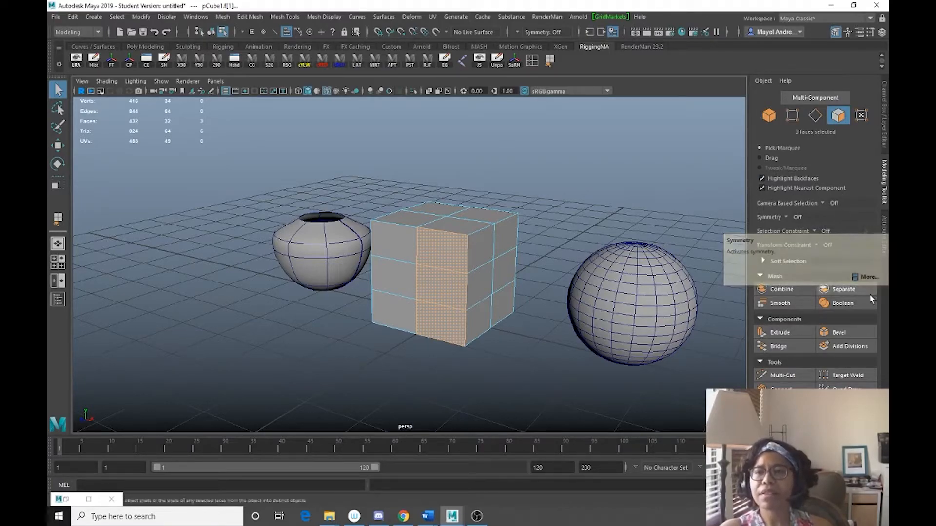
Enable Camera Based Selection to marquee-select the cube's left front column with its adjoining top faces, then switch it off and clear the selection.
click(823, 203)
click(848, 218)
click(458, 215)
click(482, 308)
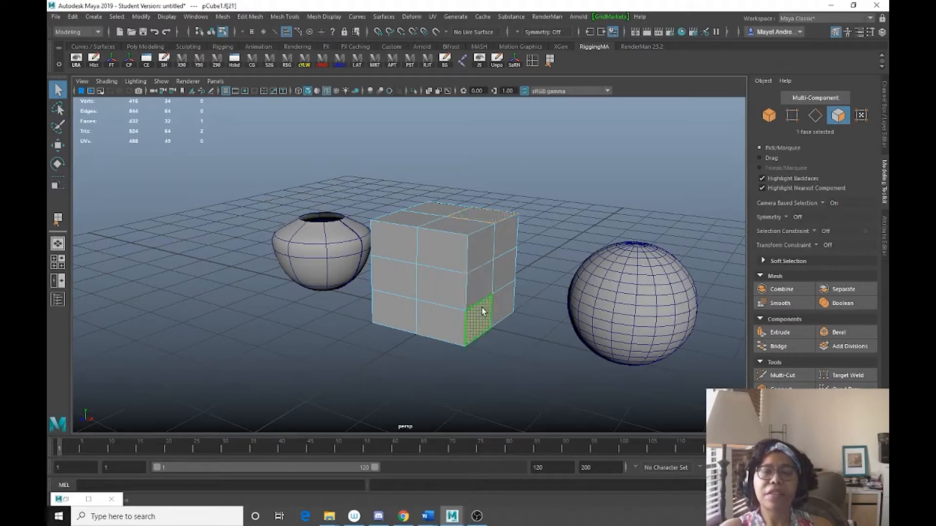
drag(391, 213, 397, 338)
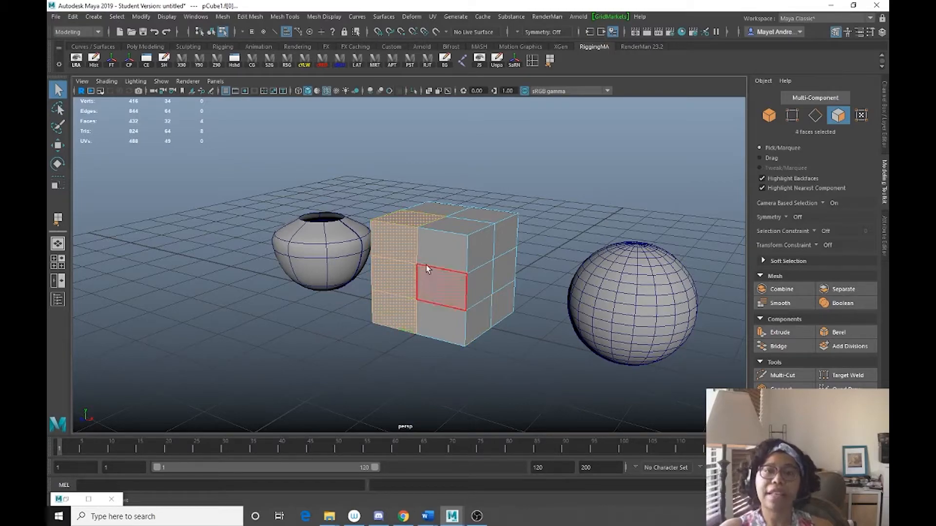
drag(390, 172, 410, 333)
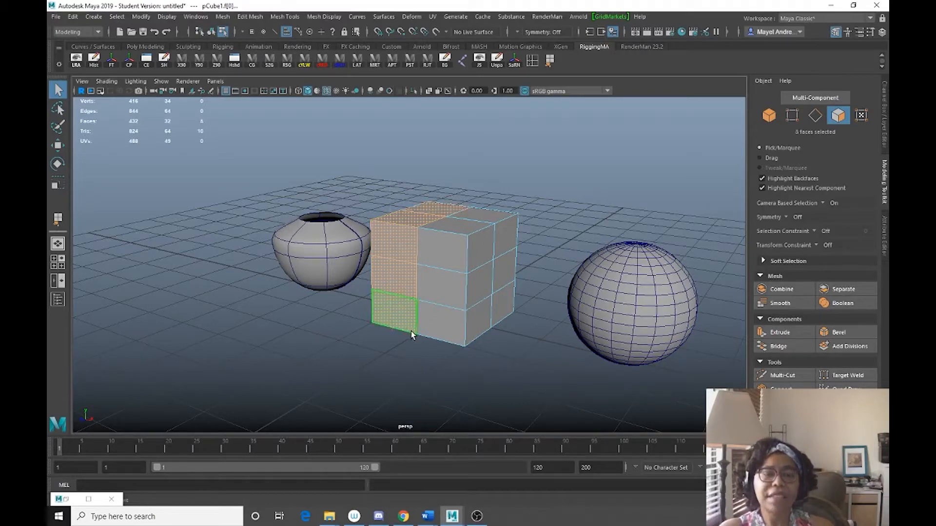
alt+drag(385, 291, 473, 278)
click(819, 203)
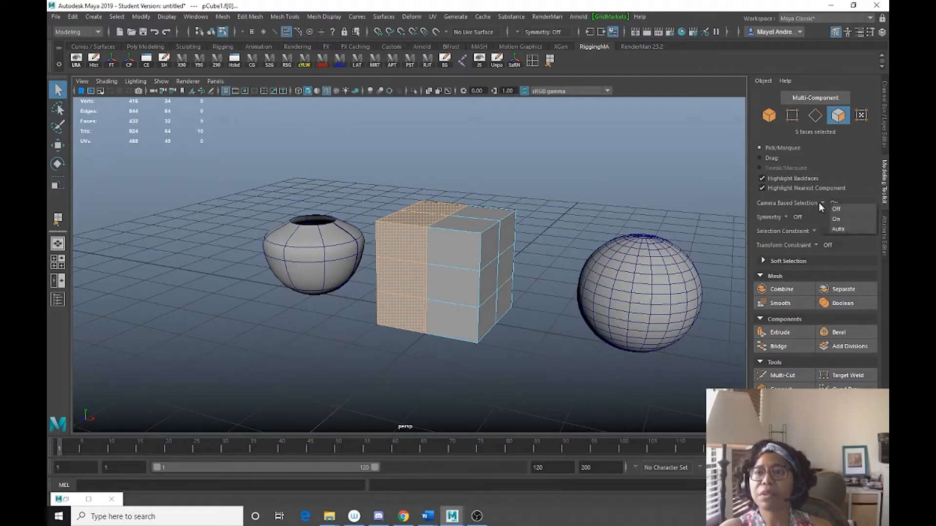
click(829, 217)
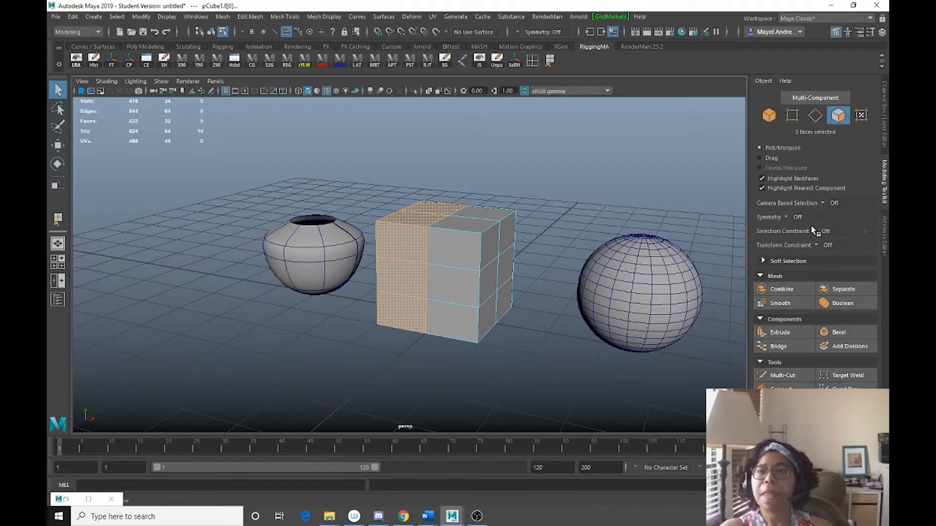
click(507, 347)
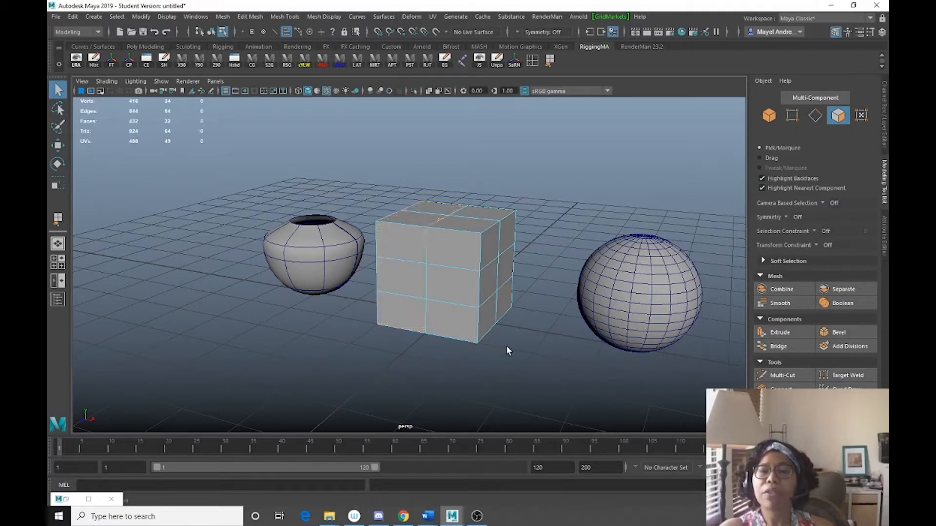
Set symmetry to Object X and select the top, then the bottom pair of mirrored faces on the cube's front.
click(788, 218)
click(829, 230)
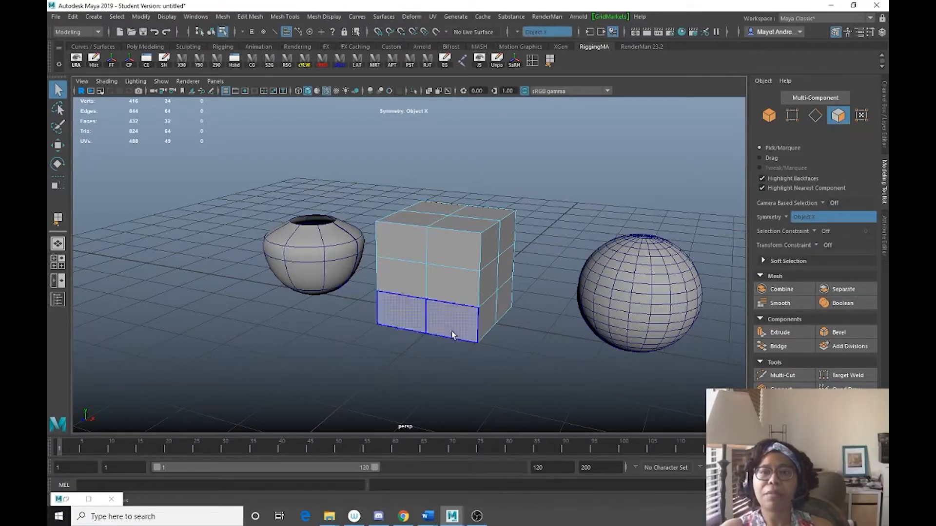
click(455, 252)
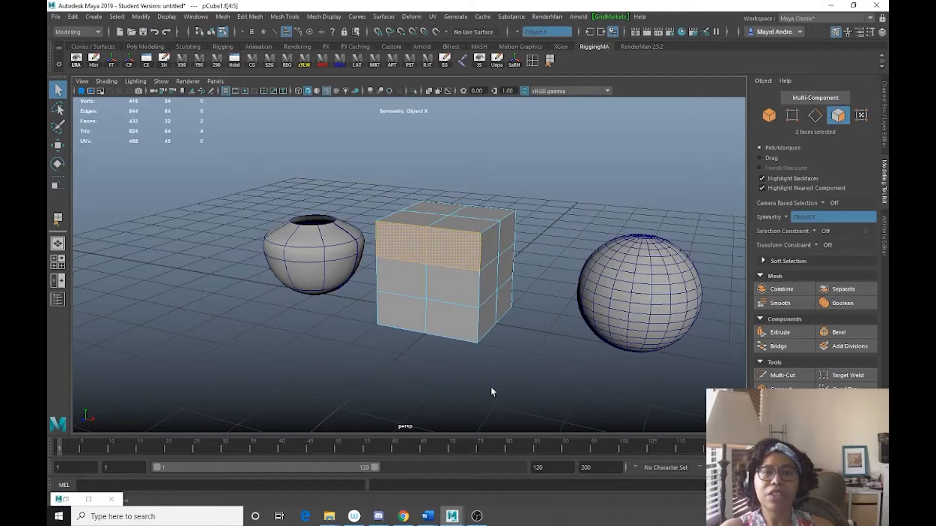
click(463, 335)
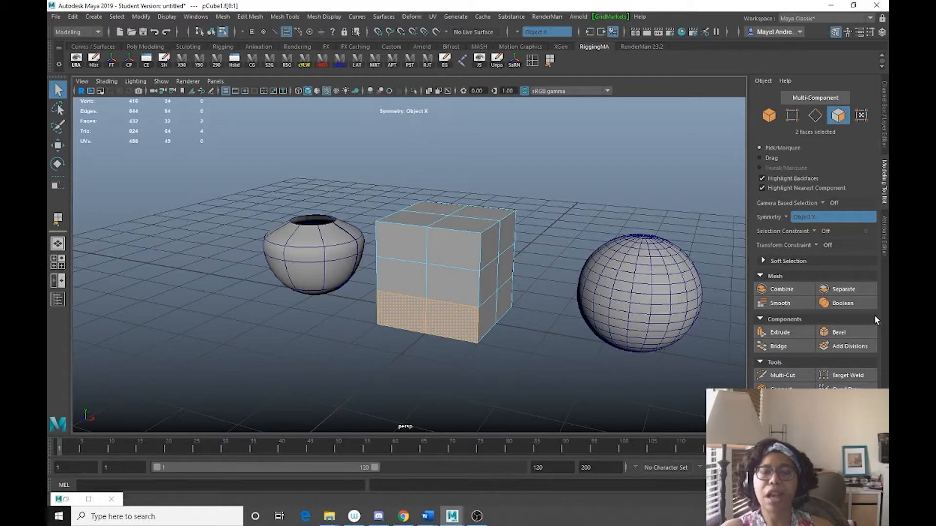
Use Topology symmetry from a cube edge to select the front's middle and bottom face rows, then turn symmetry off and clear the selection.
click(785, 216)
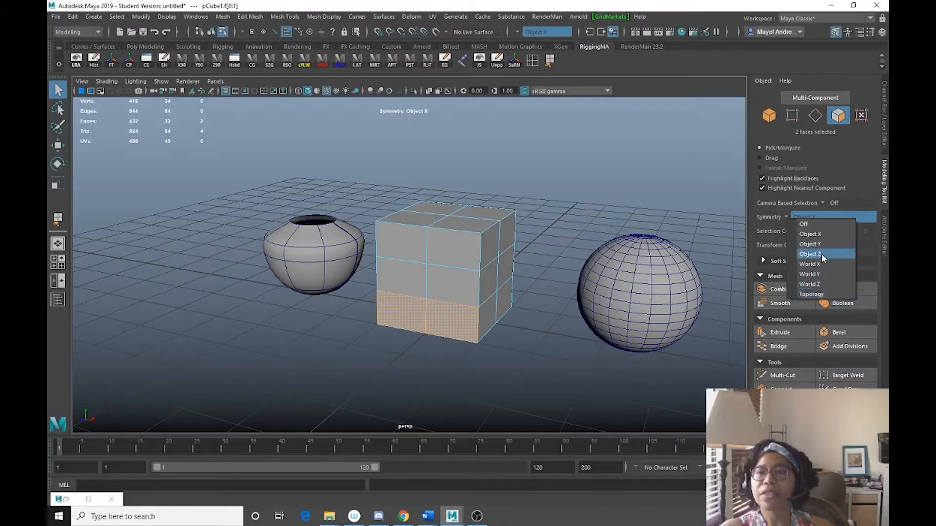
click(812, 295)
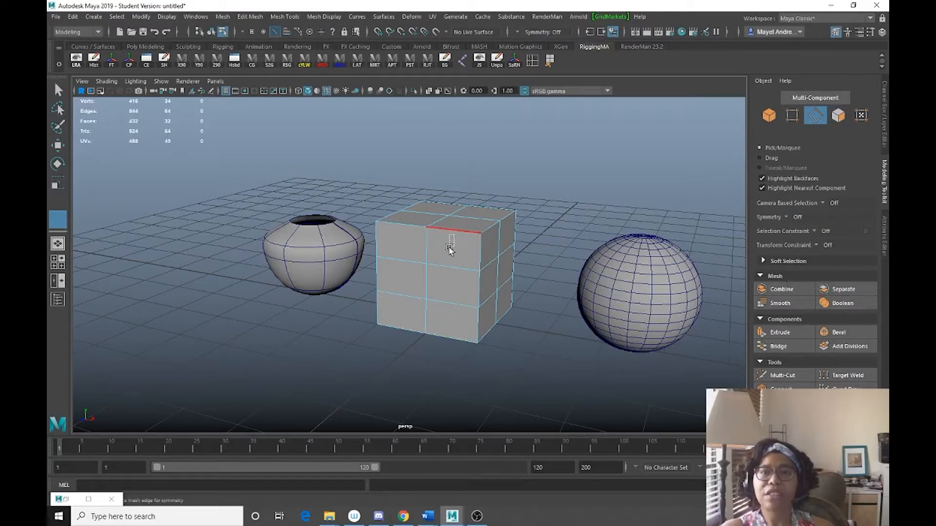
click(455, 267)
click(450, 306)
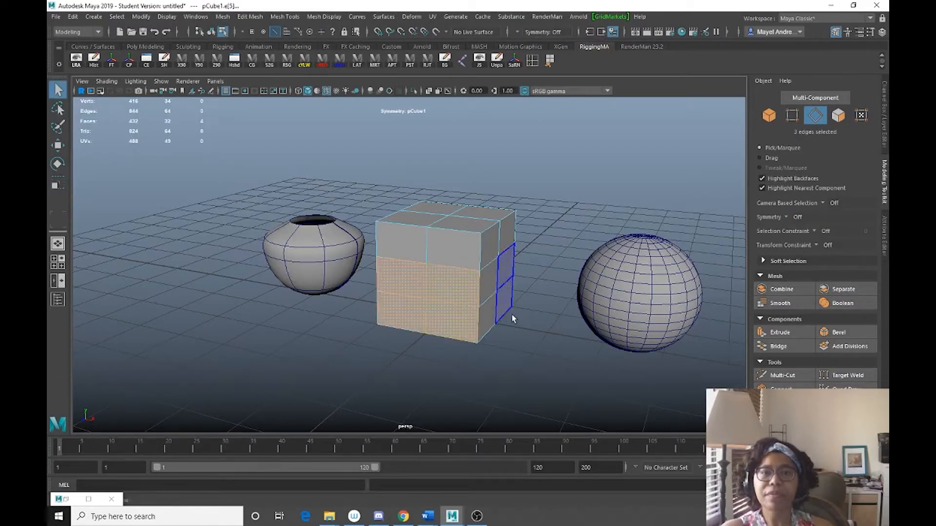
click(788, 218)
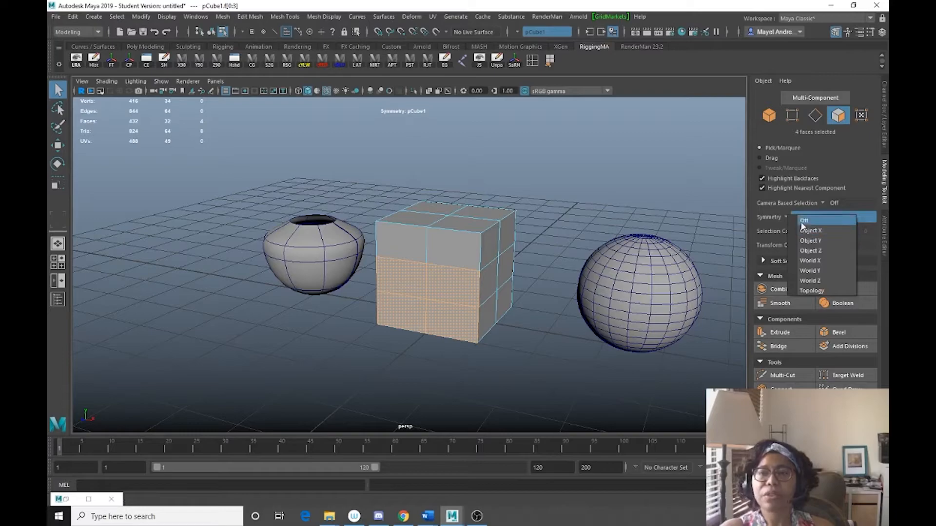
click(800, 220)
click(533, 327)
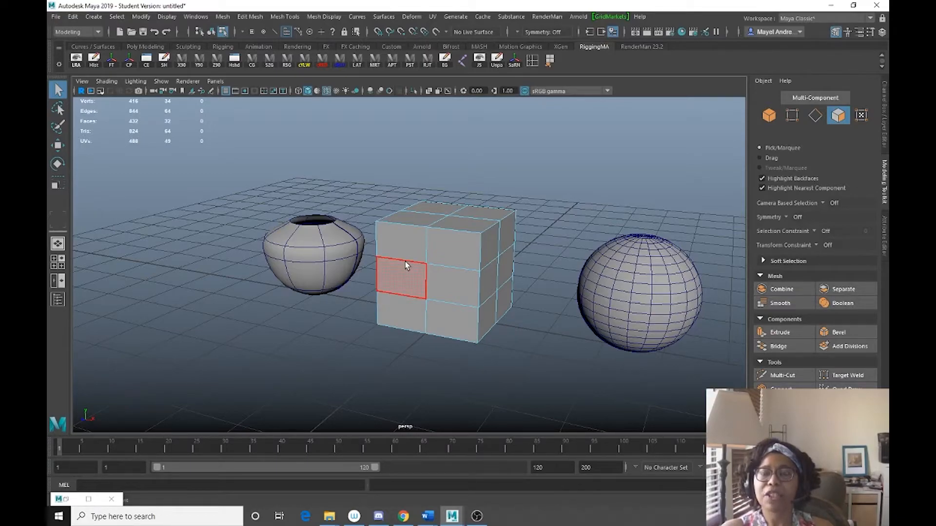
Switch to edge selection and add one division to the top front edge of the cube's right column.
click(832, 348)
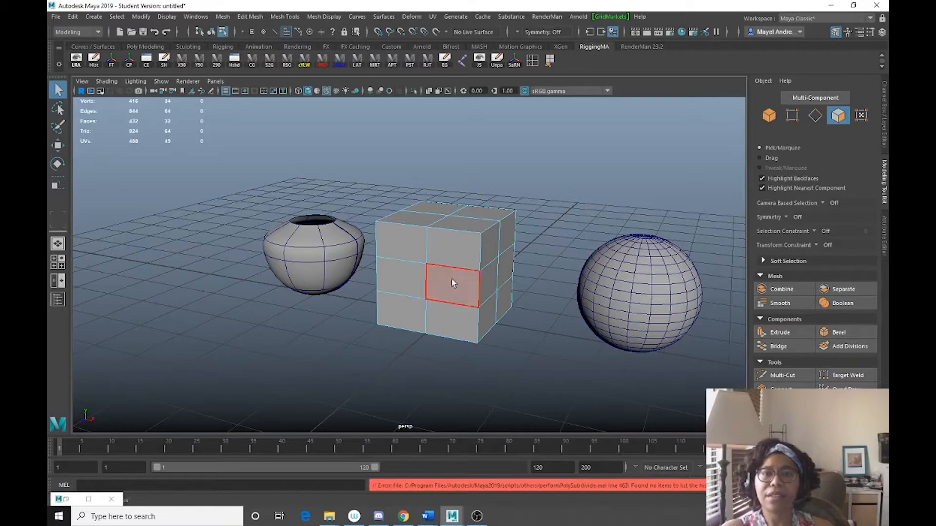
right_drag(467, 270, 455, 215)
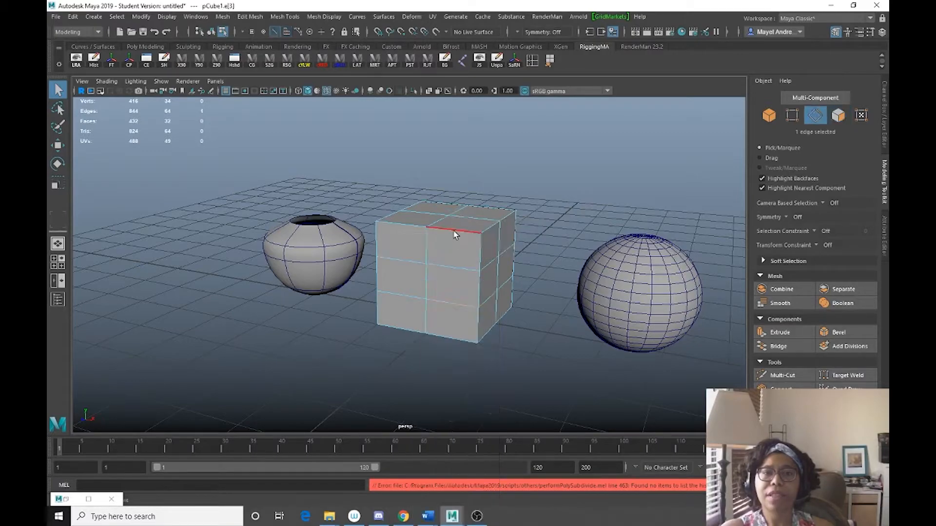
click(453, 231)
click(846, 347)
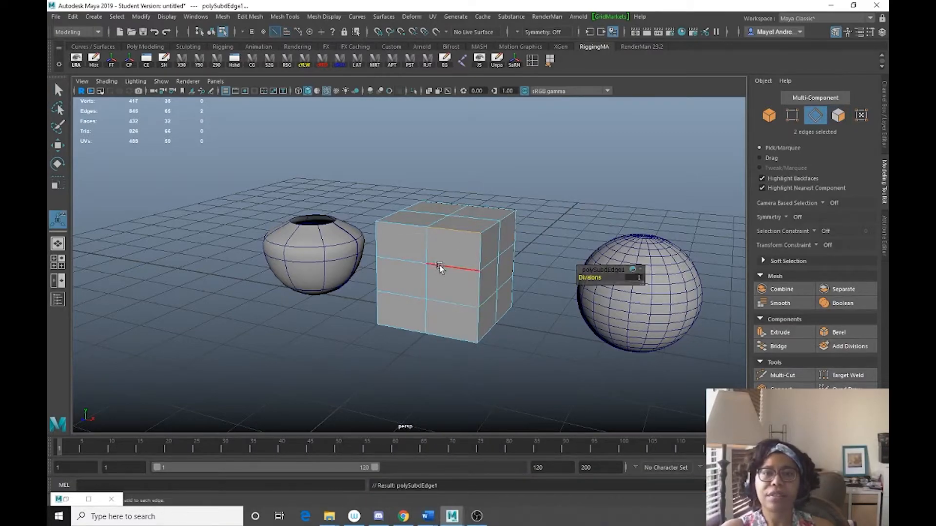
click(451, 231)
click(464, 234)
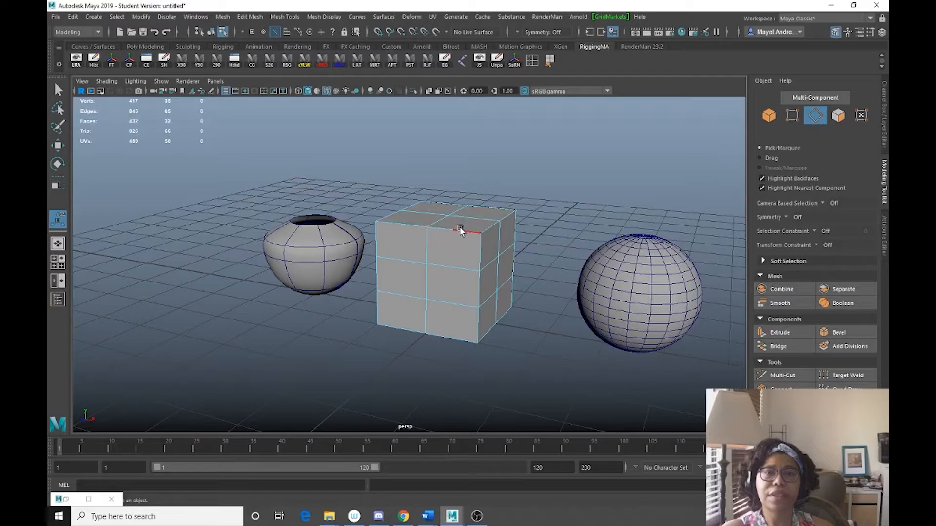
Switch to vertex selection and delete the extra vertex in the middle of the cube's top front edge.
click(793, 120)
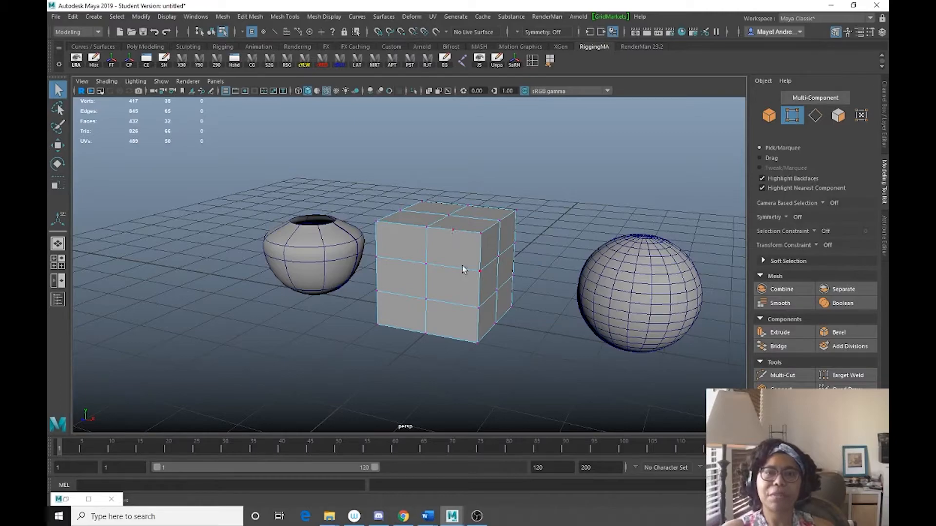
click(463, 244)
key(Delete)
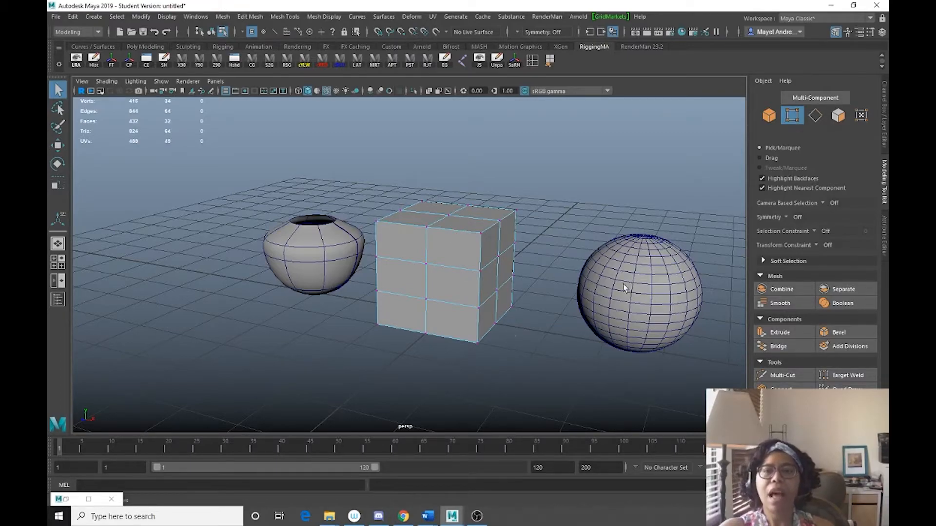
Insert an edge loop through the cube's right front column with the Insert Edge Loop tool and undo it.
click(251, 17)
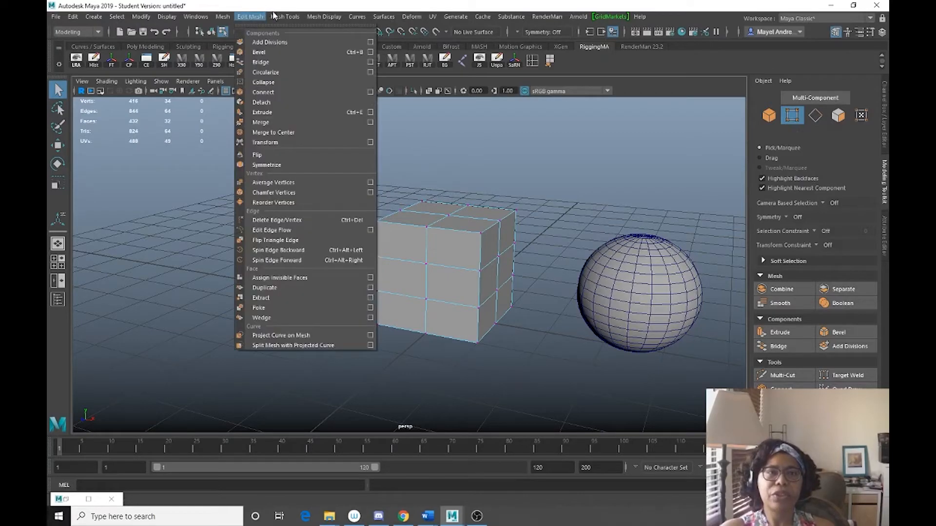
mouse_move(278, 16)
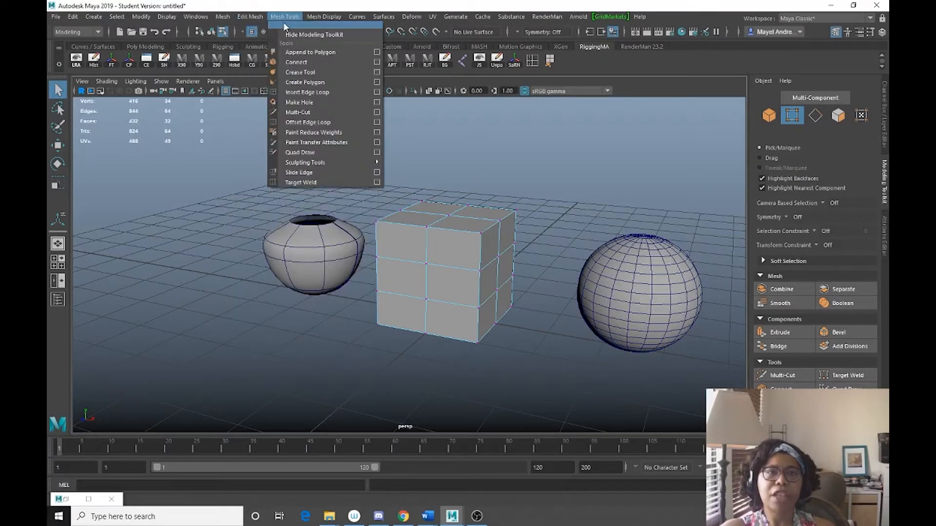
click(296, 92)
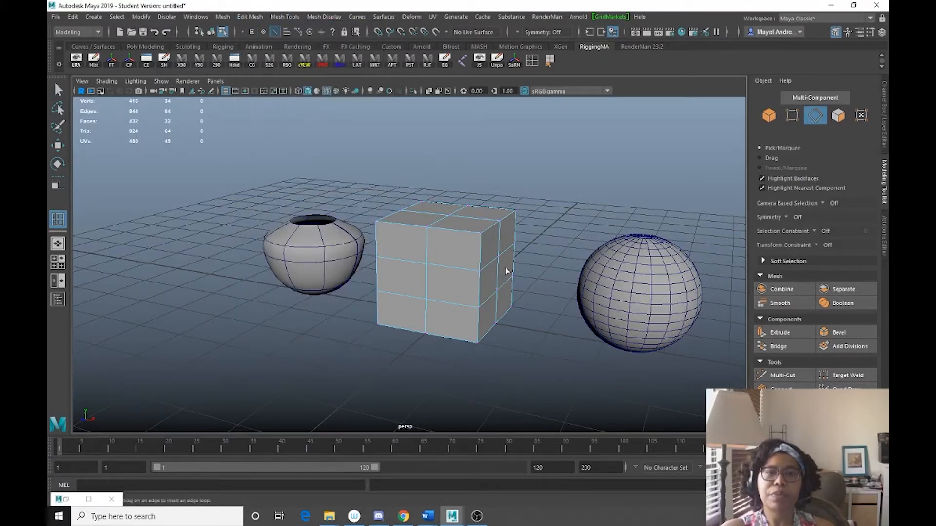
click(453, 231)
key(ctrl+z)
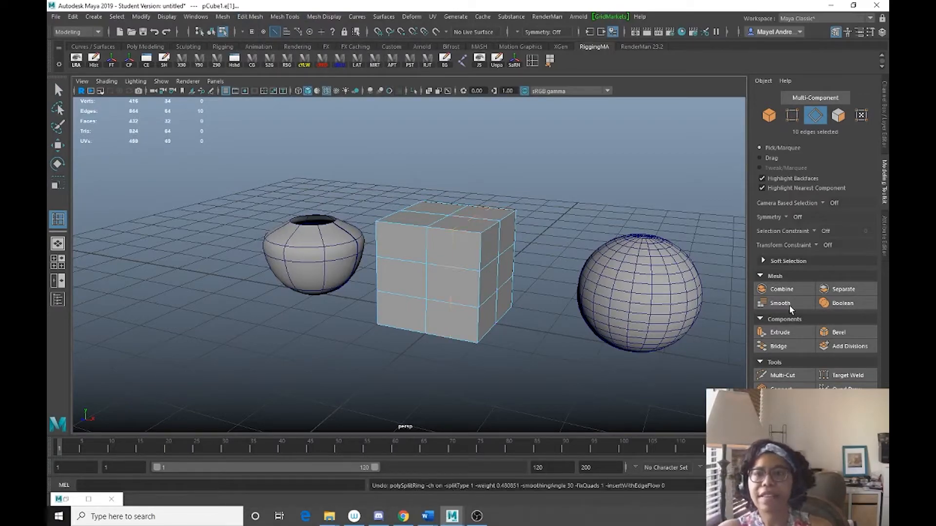
Insert mirrored edge loops down the middle of both front columns using Object X symmetry, and turn symmetry off.
click(786, 216)
click(810, 234)
click(454, 230)
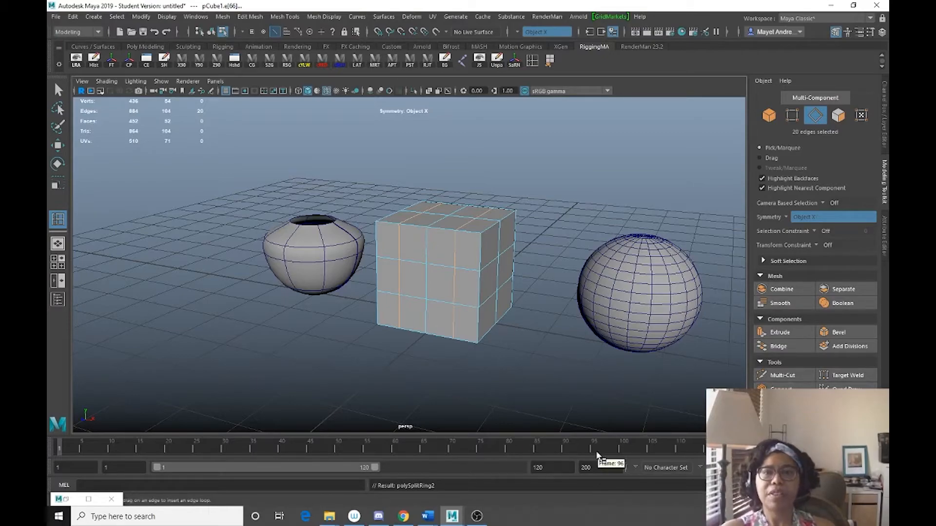
click(785, 217)
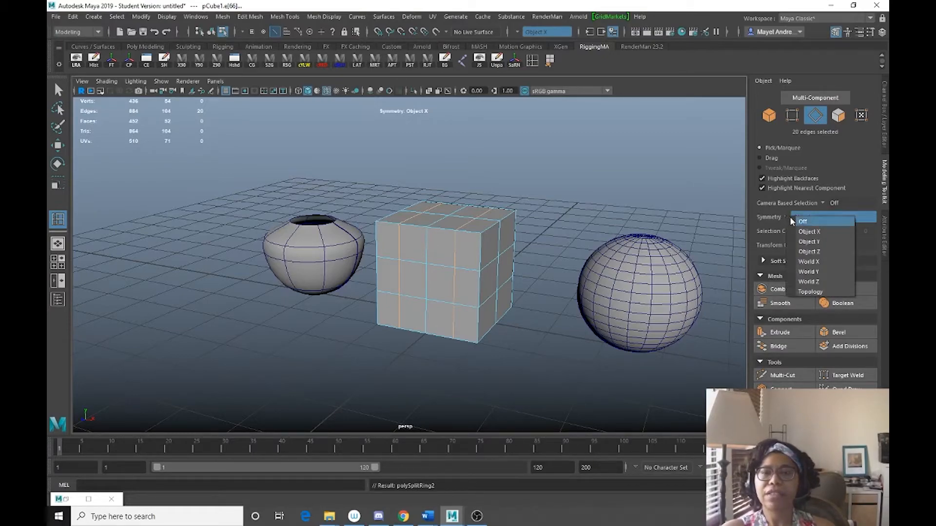
click(799, 221)
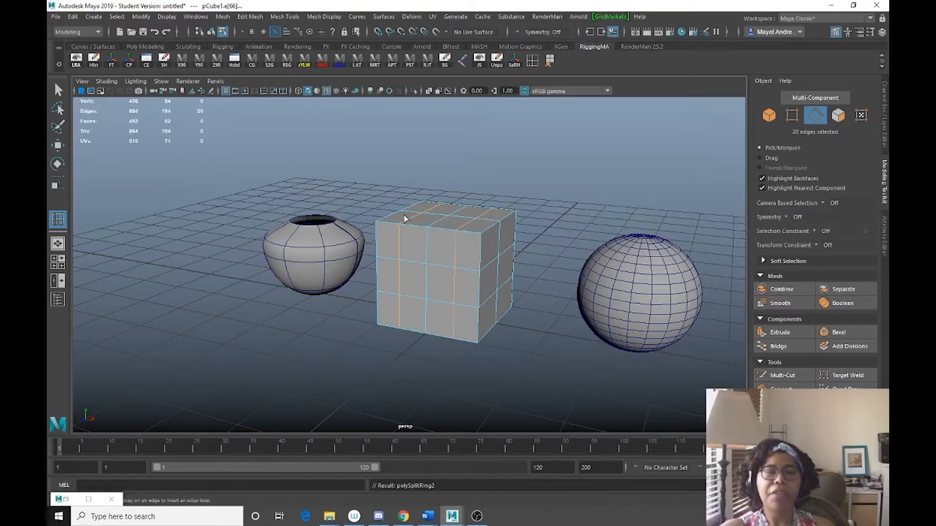
Try inserting 2 edge loops beside the cube's centre with the Multiple edge loops option, undo them and restore the tool's default settings.
click(246, 17)
mouse_move(285, 16)
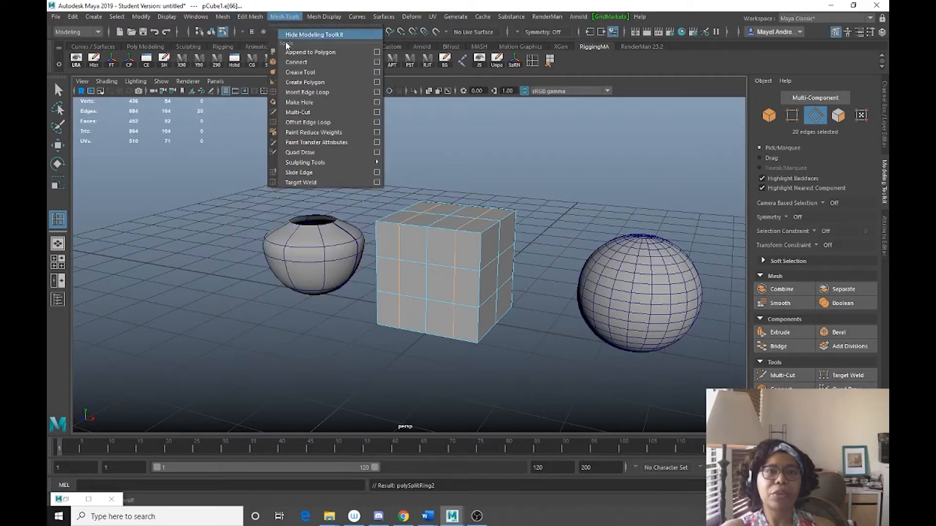
click(378, 92)
click(599, 180)
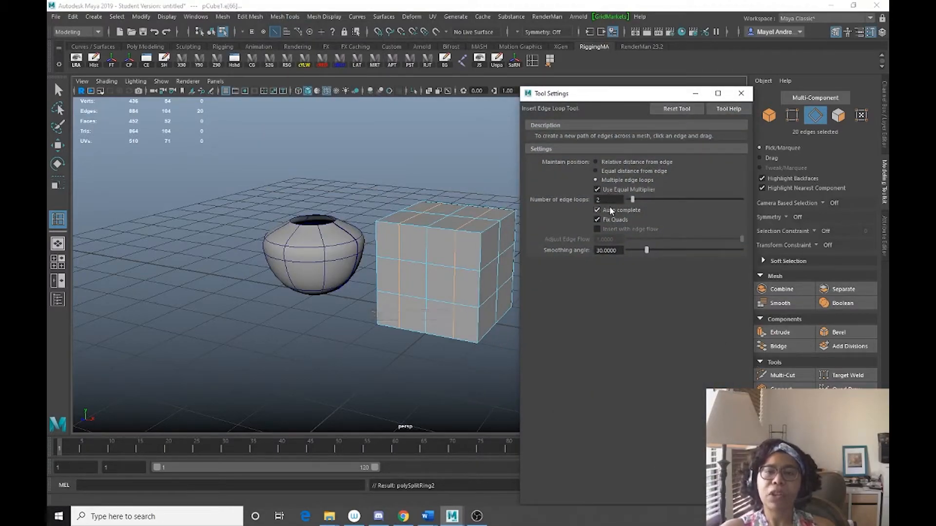
click(437, 231)
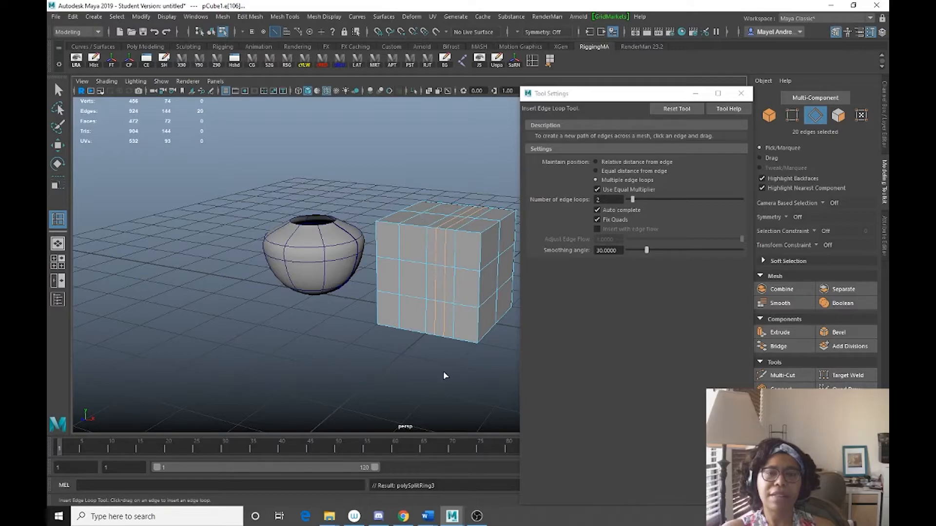
key(ctrl+z)
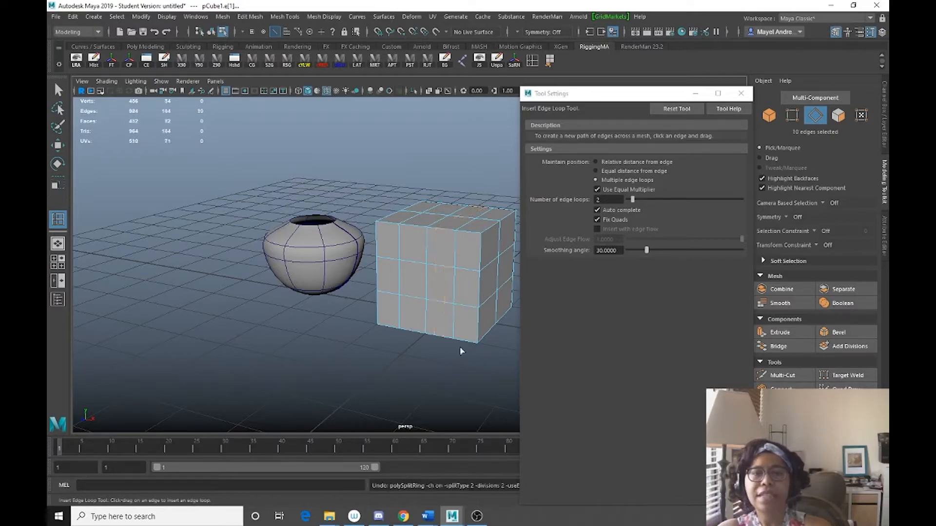
click(676, 109)
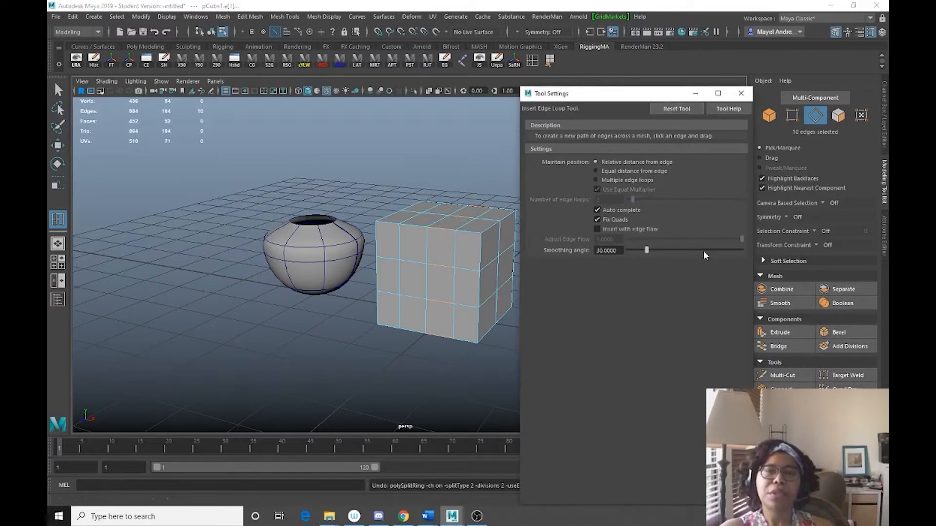
click(741, 93)
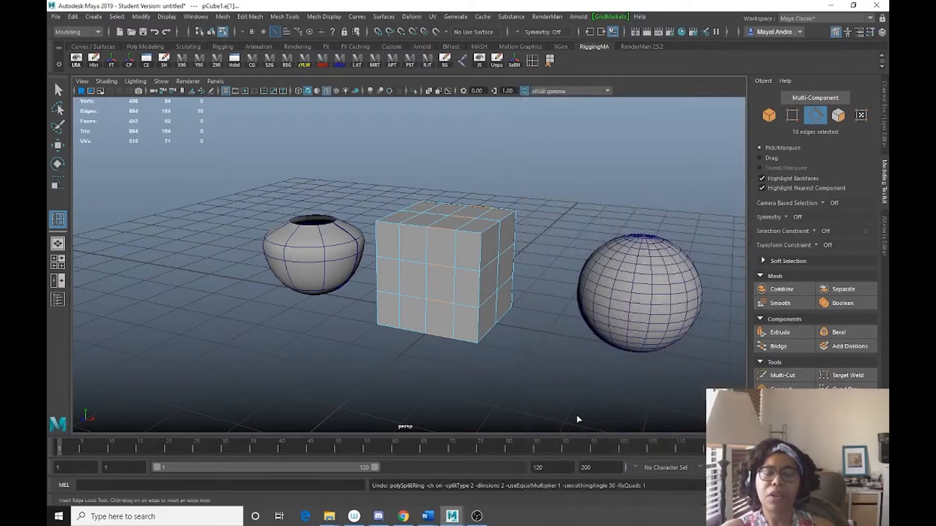
Leave the edge loop tool, switch to face selection on the cube and turn on Object X symmetry.
key(q)
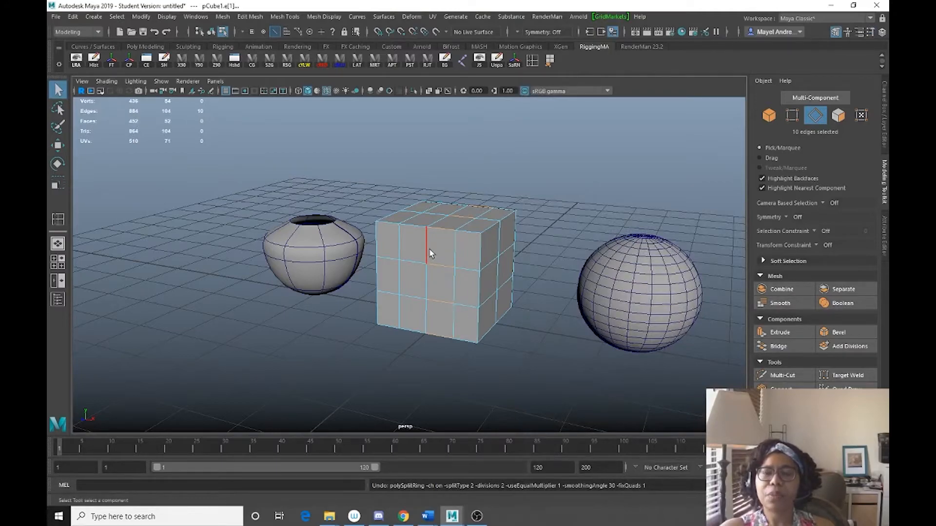
click(838, 115)
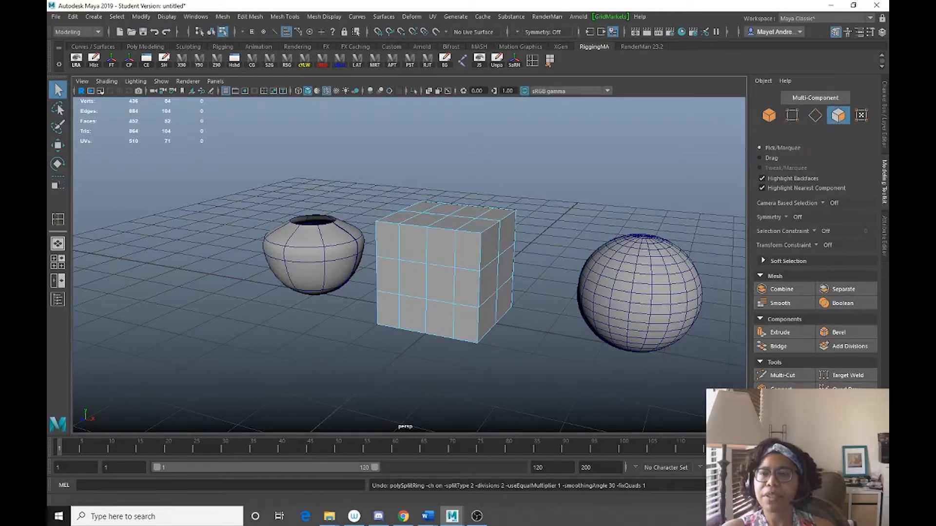
click(774, 332)
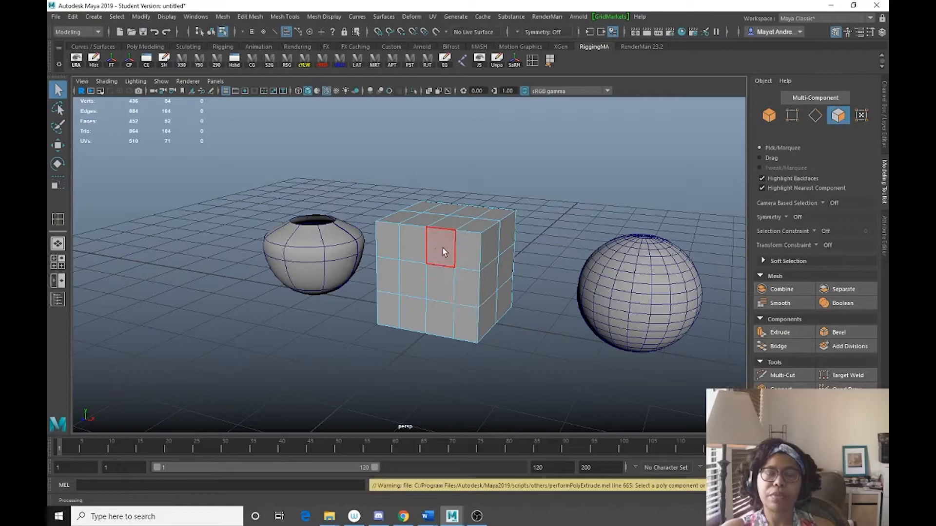
click(785, 216)
click(799, 233)
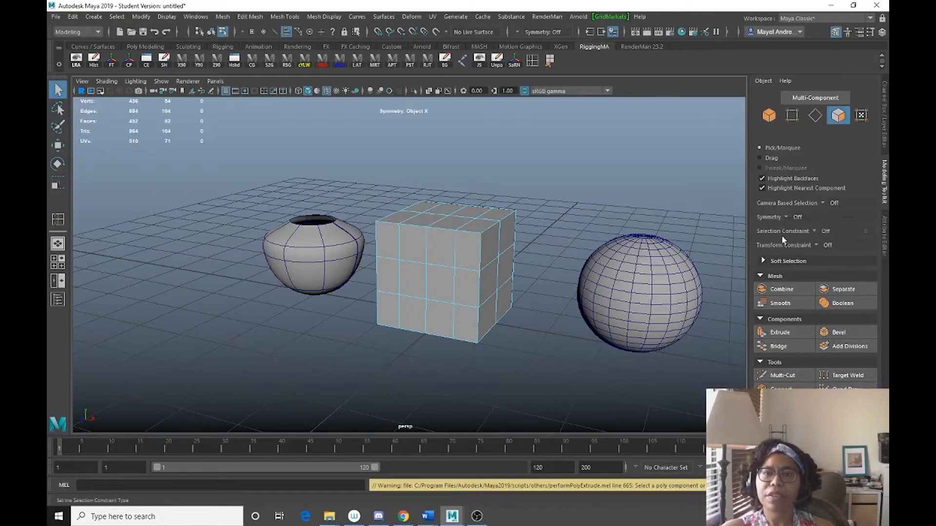
Extrude and enlarge the two mirrored upper corner faces of the cube's front with a Local Translate Z of about 1.124, and undo the last changes.
click(470, 250)
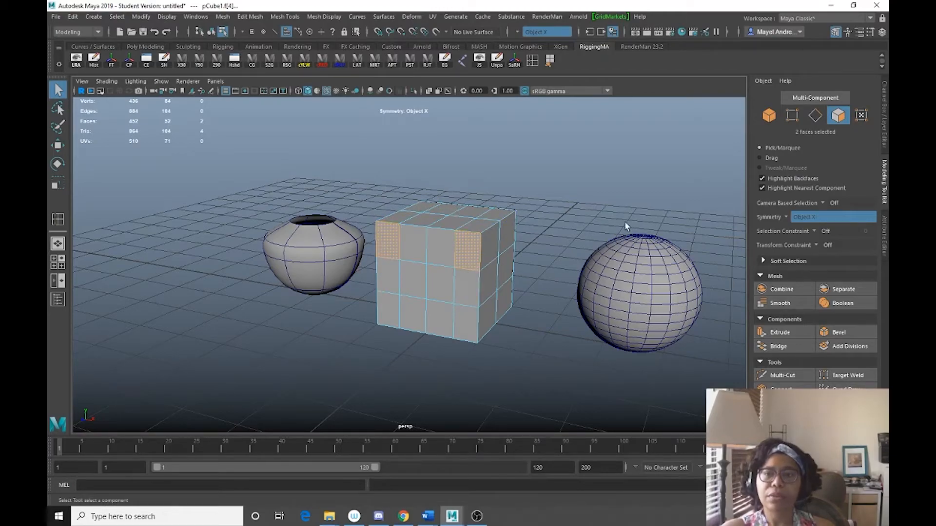
click(535, 335)
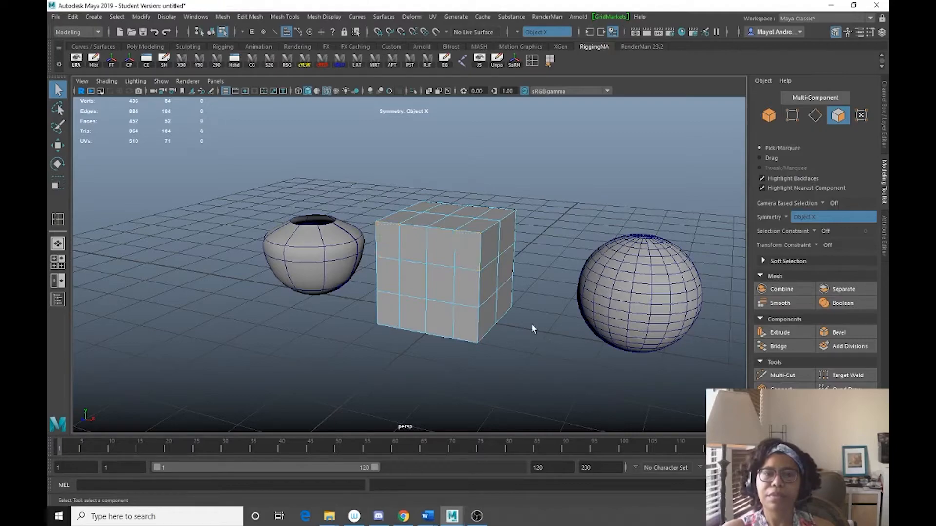
click(468, 261)
click(794, 337)
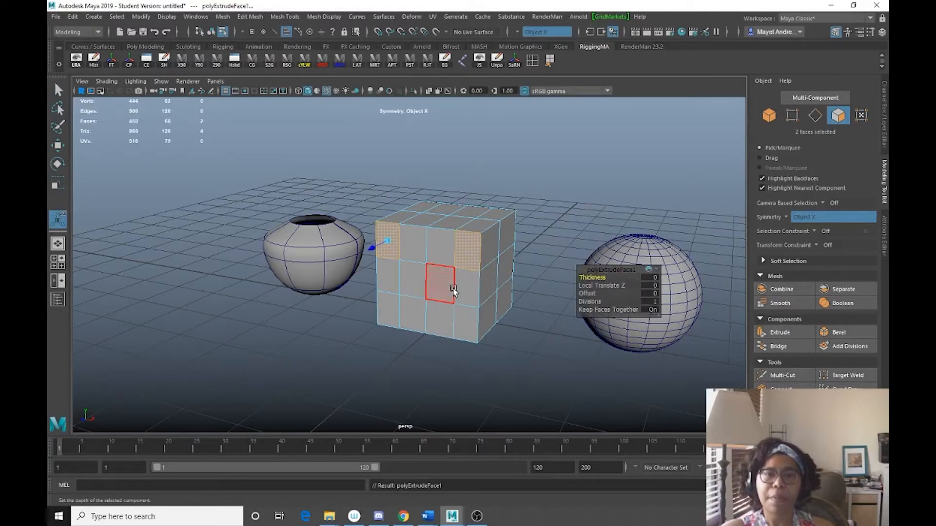
alt+middle_drag(452, 271, 454, 276)
alt+drag(455, 276, 306, 326)
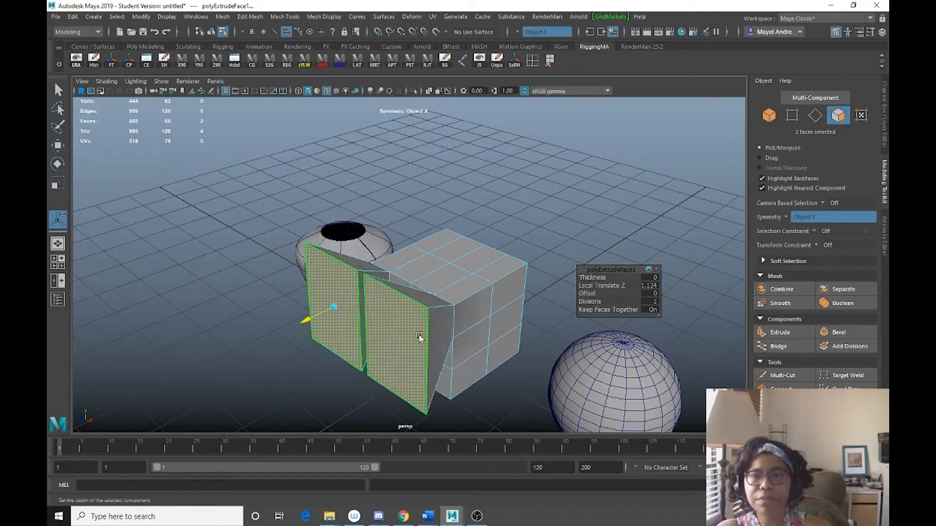
key(ctrl+z)
key(ctrl+z)
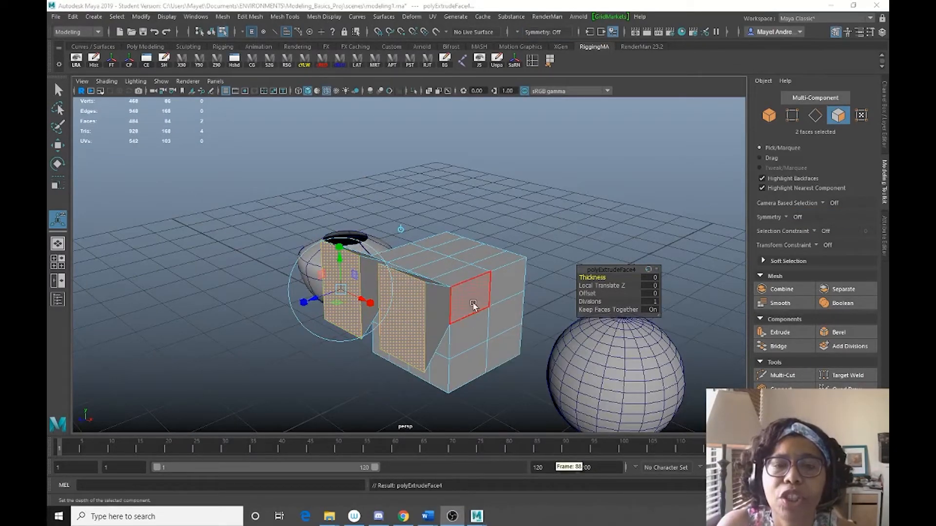
Turn on Object X symmetry to compare its effect on the Extrude manipulator, and turn symmetry back off.
click(789, 220)
click(797, 229)
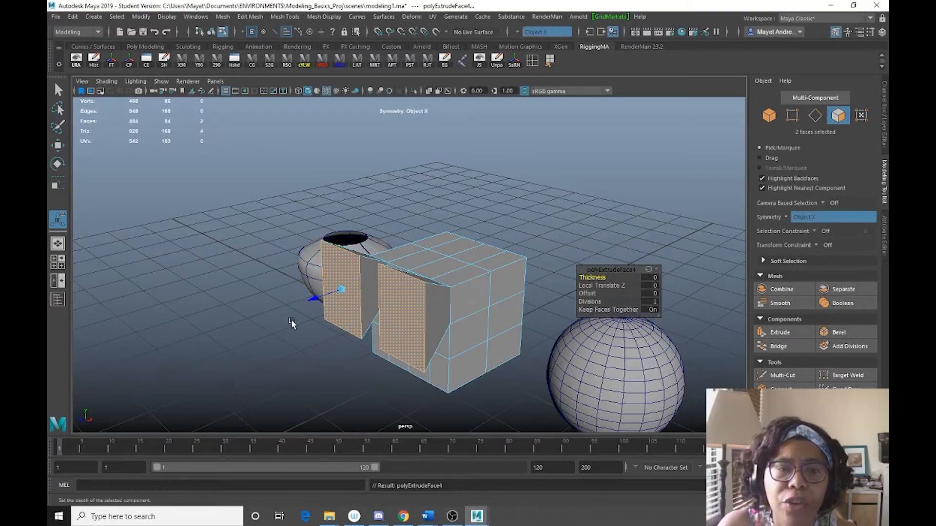
click(784, 217)
click(798, 220)
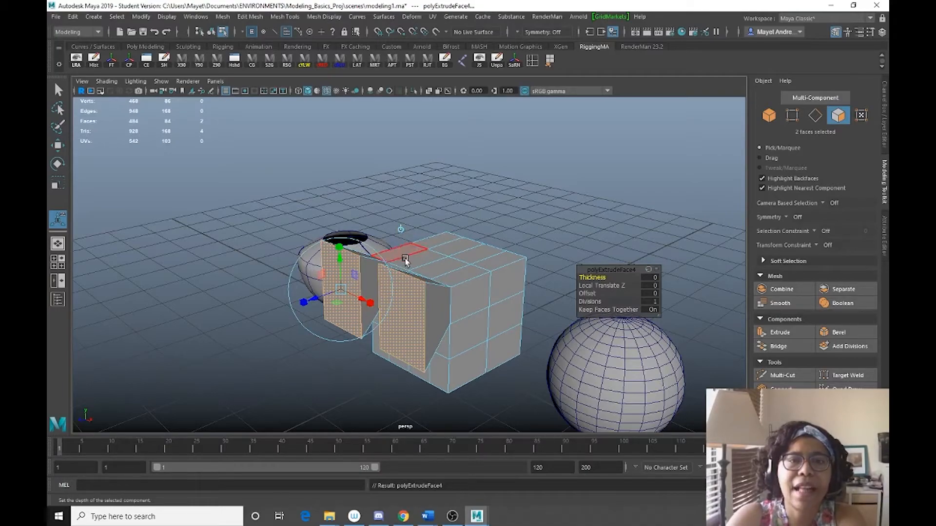
Try scaling the two extruded faces around their shared centre with the manipulator's other axis mode, undo it and restore the local mode.
click(402, 229)
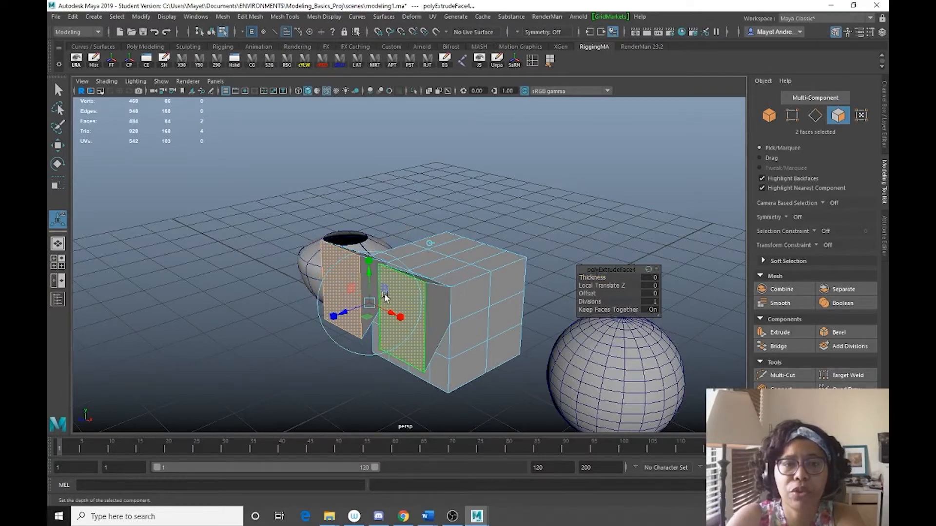
drag(369, 303, 354, 299)
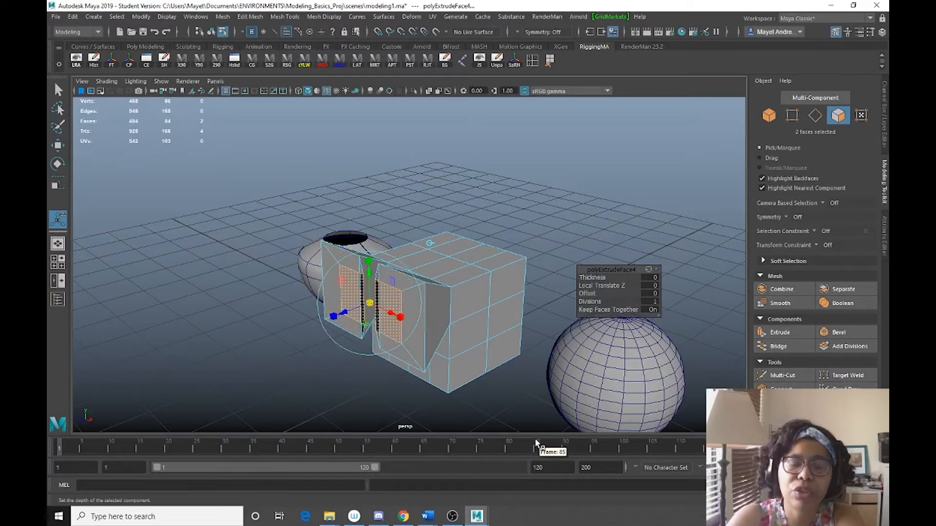
key(ctrl+z)
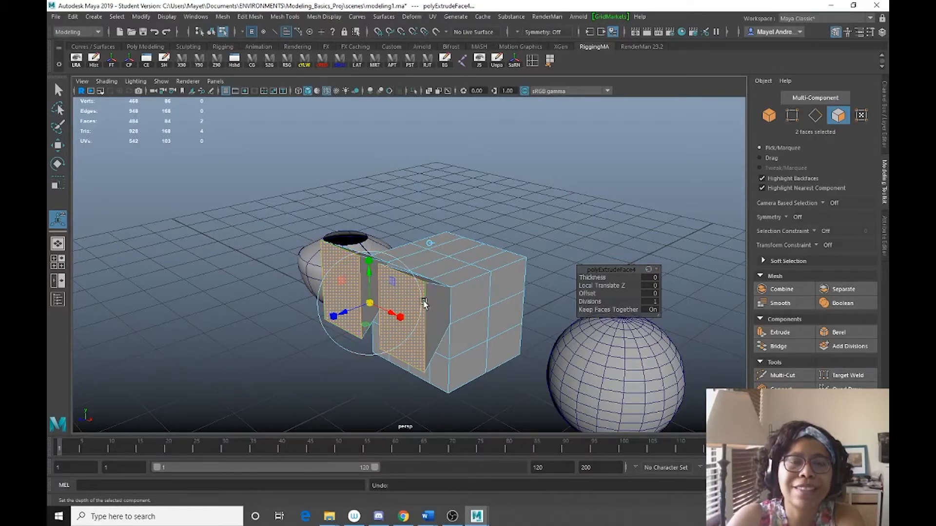
click(430, 243)
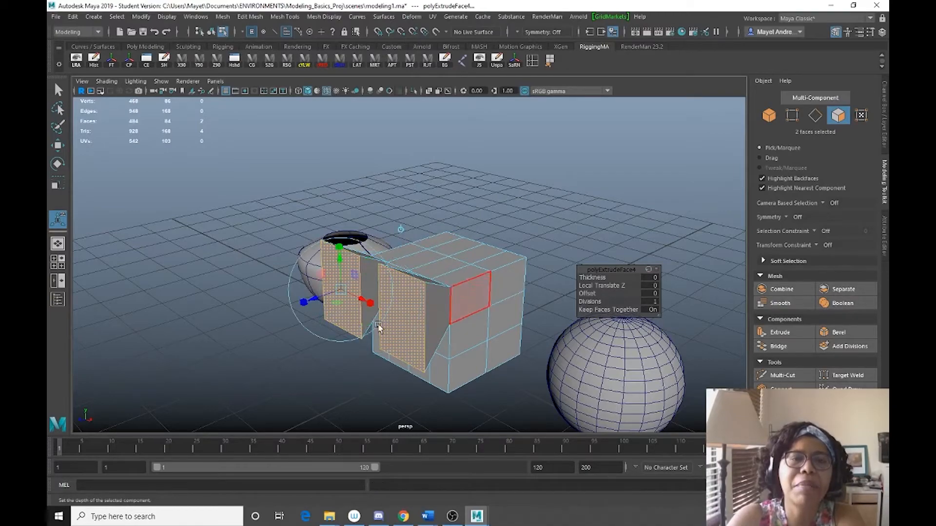
Try pushing the shrunken front faces inward, undo that move, and scale both faces uniformly to about 0.81.
drag(343, 257, 415, 312)
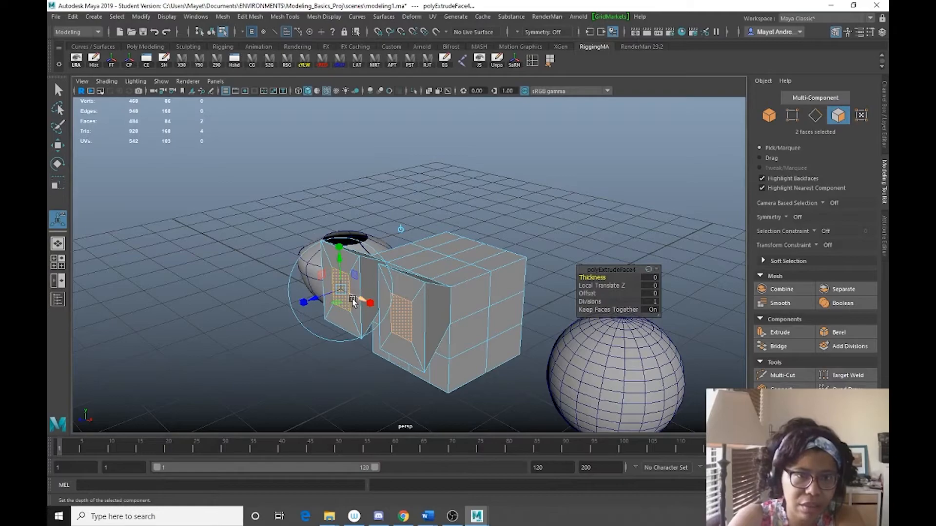
drag(314, 303, 325, 301)
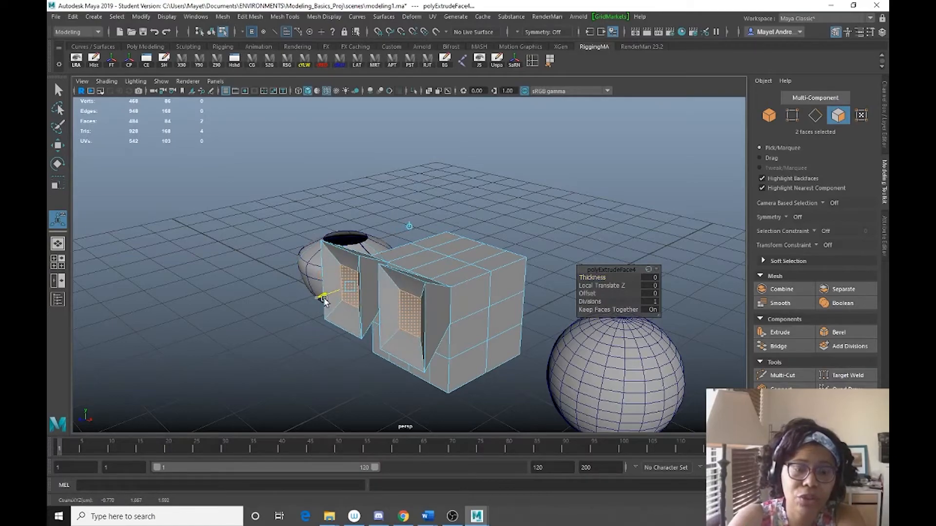
key(ctrl+z)
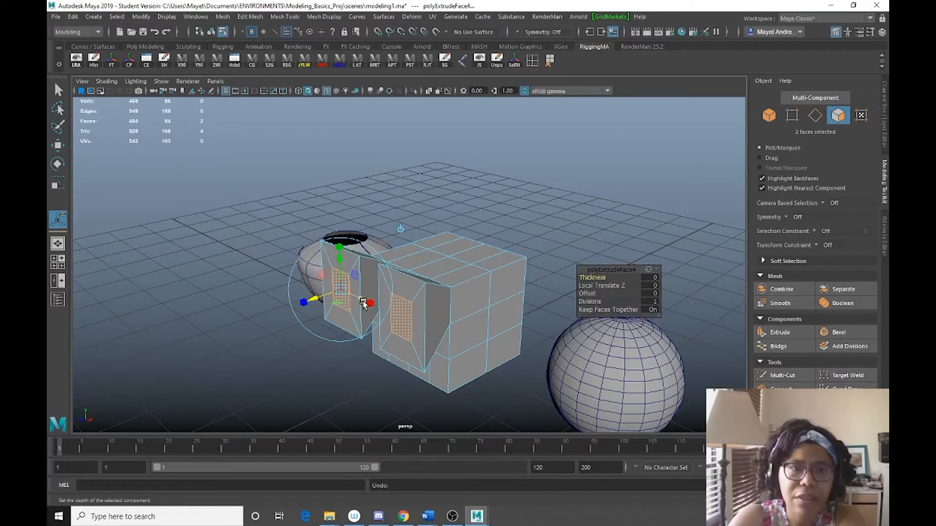
drag(341, 289, 364, 295)
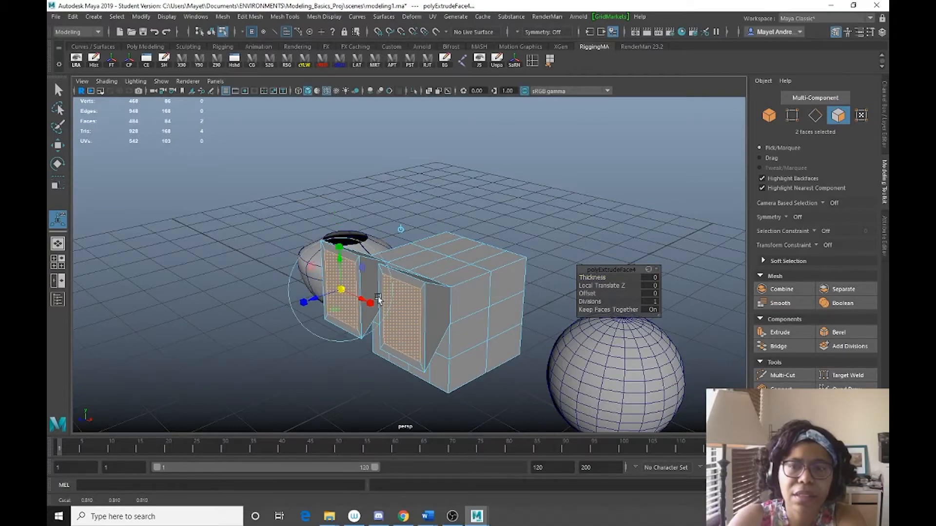
Extrude the two front faces again with a smaller inset, and extrude them once more inward with a Local Translate Z of about -0.279.
click(776, 332)
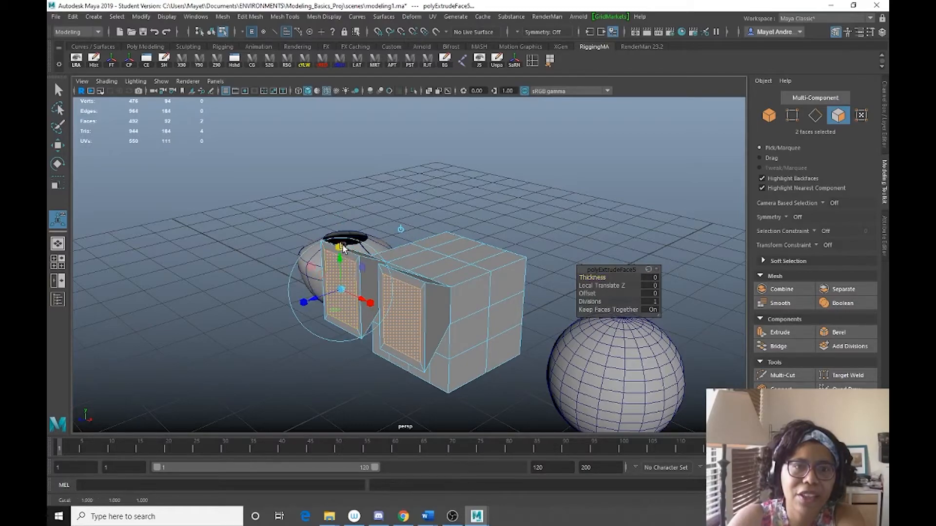
mouse_move(341, 287)
mouse_down()
mouse_move(317, 294)
mouse_move(328, 298)
mouse_up()
key(ctrl+e)
alt+drag(400, 357, 372, 328)
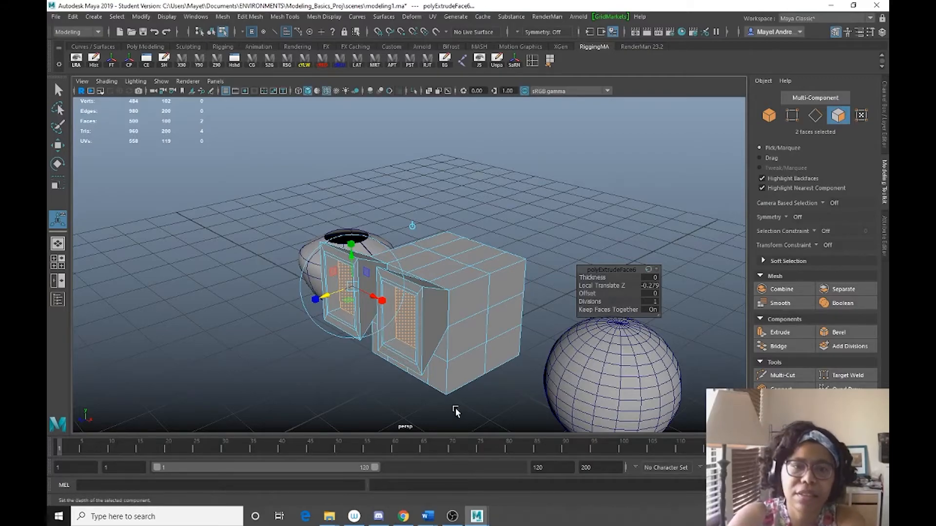
alt+drag(454, 320, 377, 341)
alt+drag(483, 341, 408, 347)
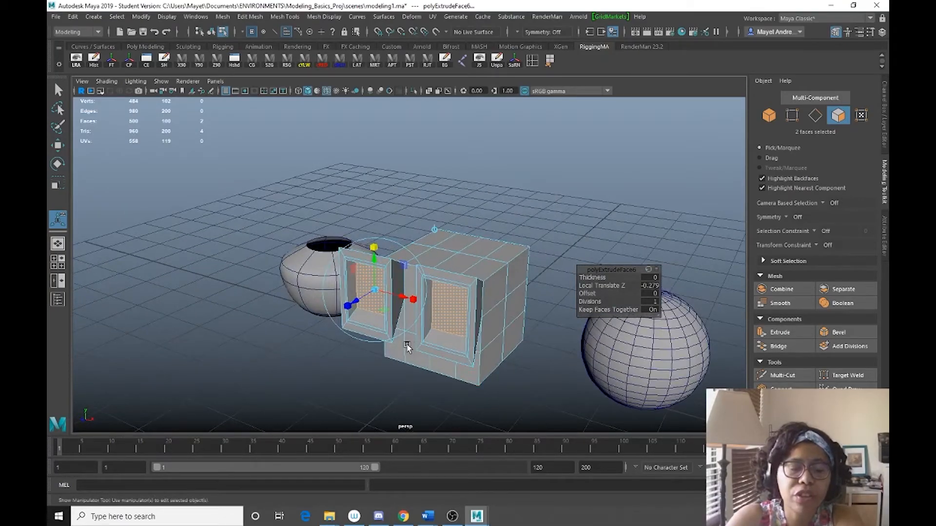
Try pushing the two recessed faces deeper with the Extrude manipulator and extruding them with the Move tool, undoing both attempts.
drag(357, 302, 369, 298)
key(ctrl+z)
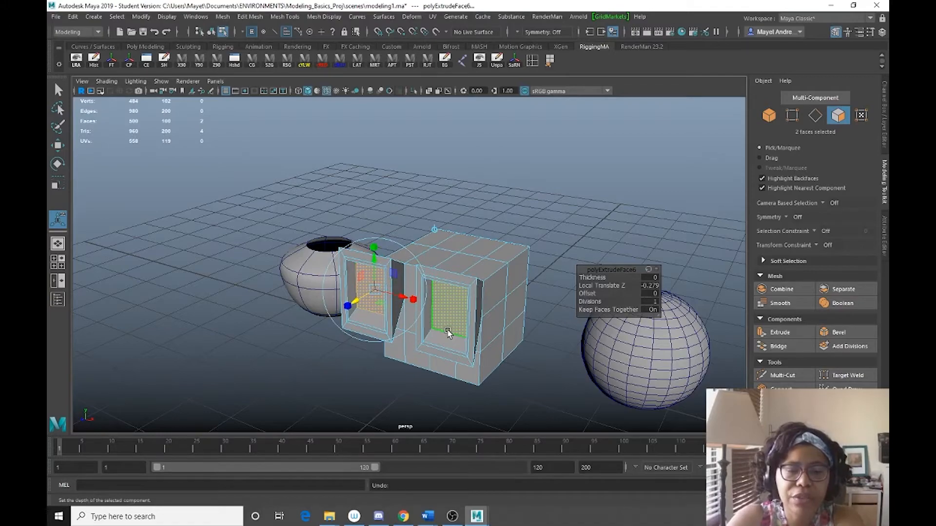
key(q)
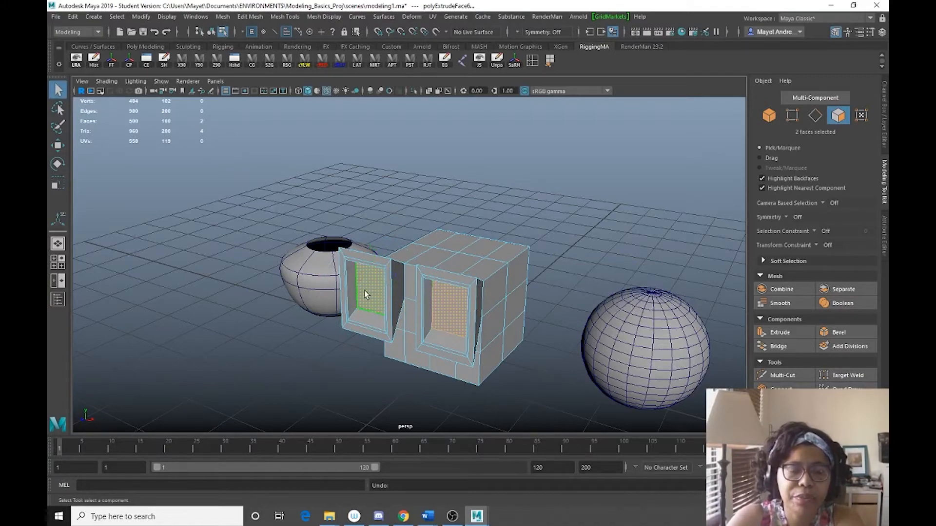
key(w)
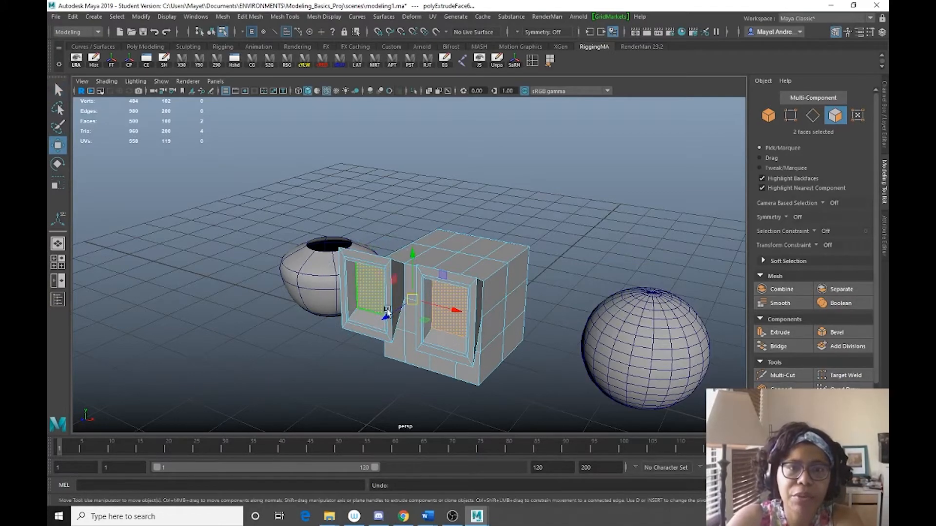
mouse_move(387, 317)
shift+mouse_down()
mouse_move(399, 309)
mouse_move(387, 313)
shift+mouse_up()
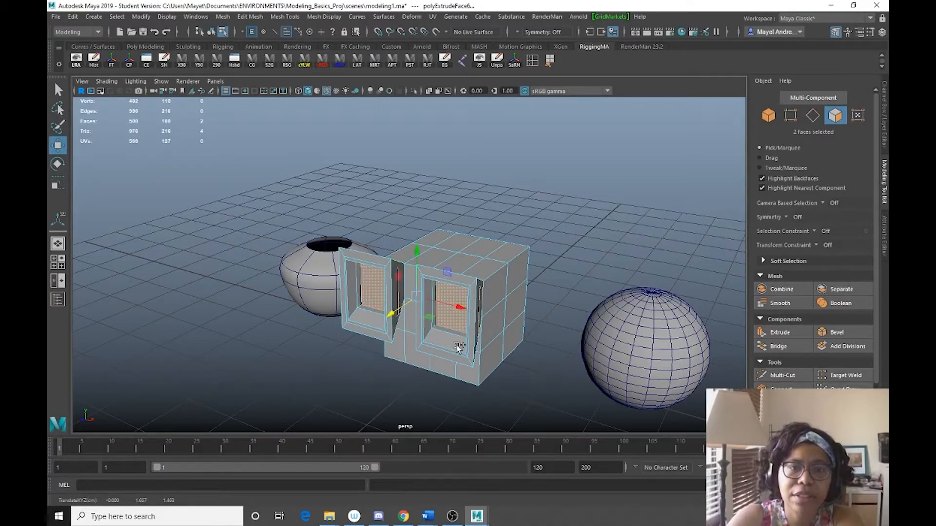
key(ctrl+z)
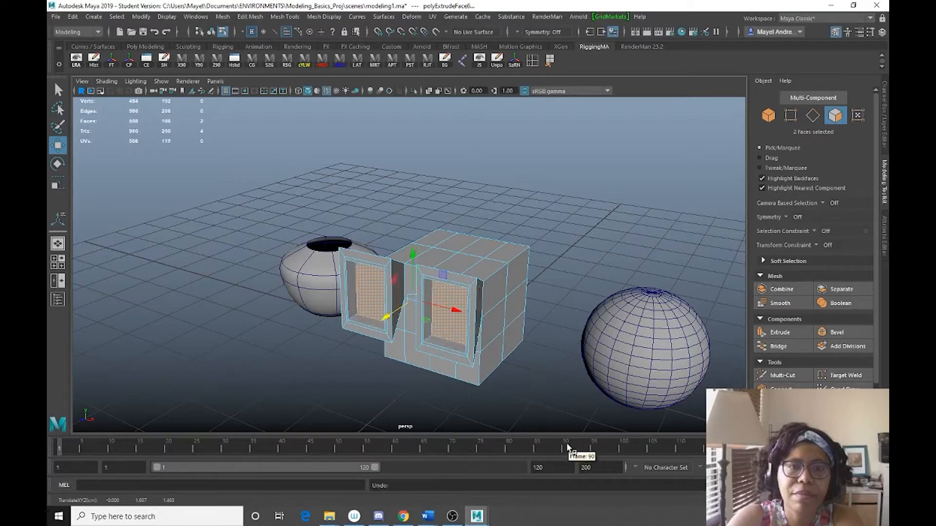
click(73, 16)
key(Escape)
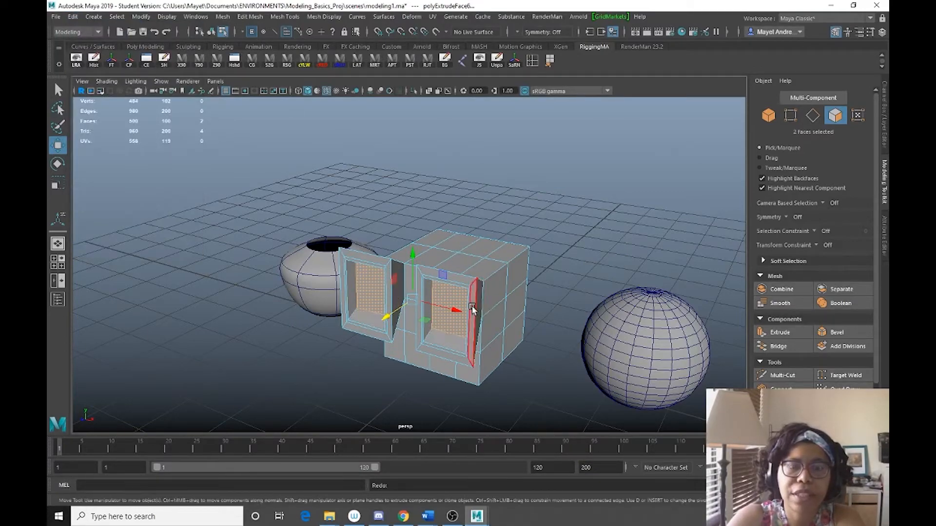
Return to object selection and move the extruded cube back along the Z axis, behind the sphere.
mouse_move(630, 381)
alt+mouse_down()
mouse_move(437, 285)
mouse_move(628, 372)
alt+mouse_up()
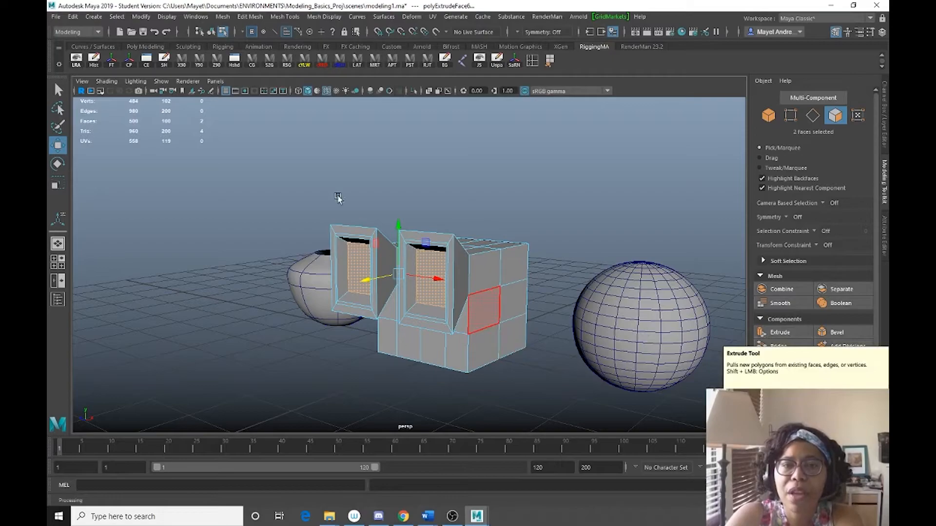
click(216, 32)
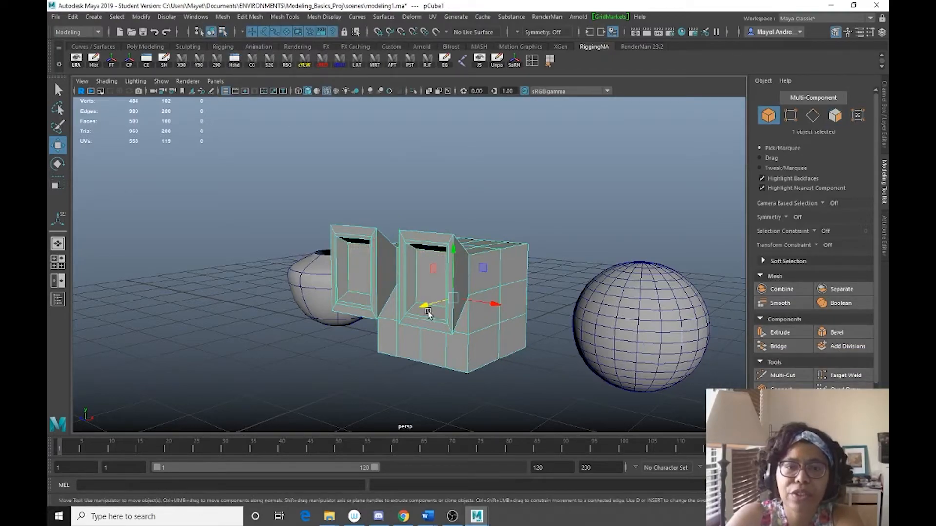
drag(424, 307, 589, 292)
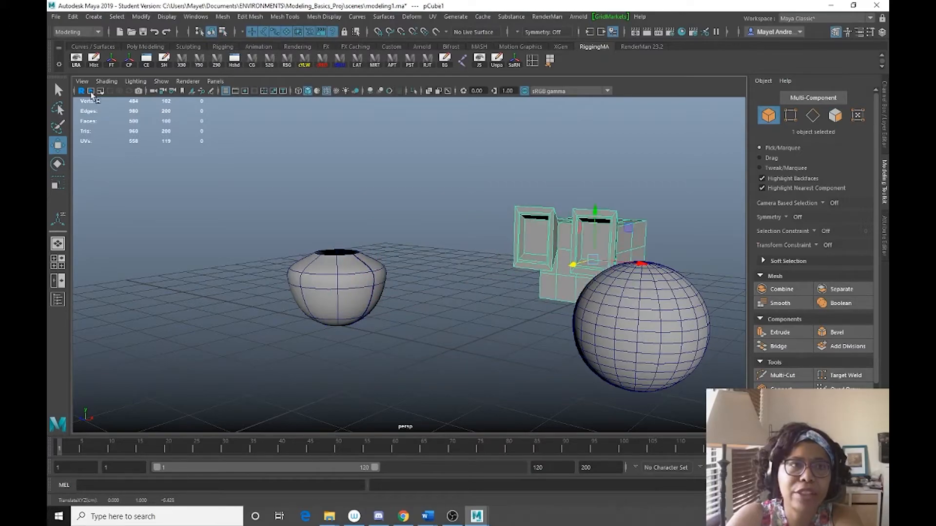
Create a new polygon cube at the origin and expand its creation inputs to show the width, height and depth settings.
click(90, 17)
mouse_move(146, 52)
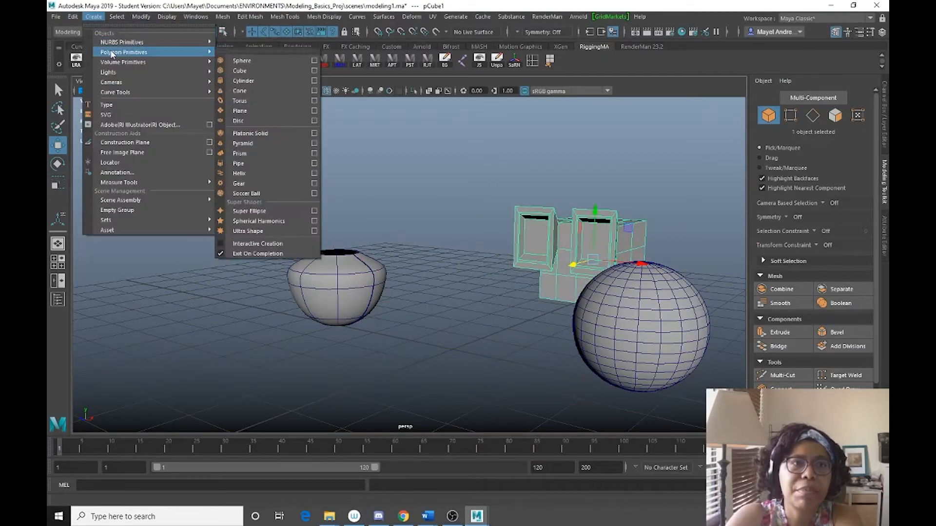
click(268, 71)
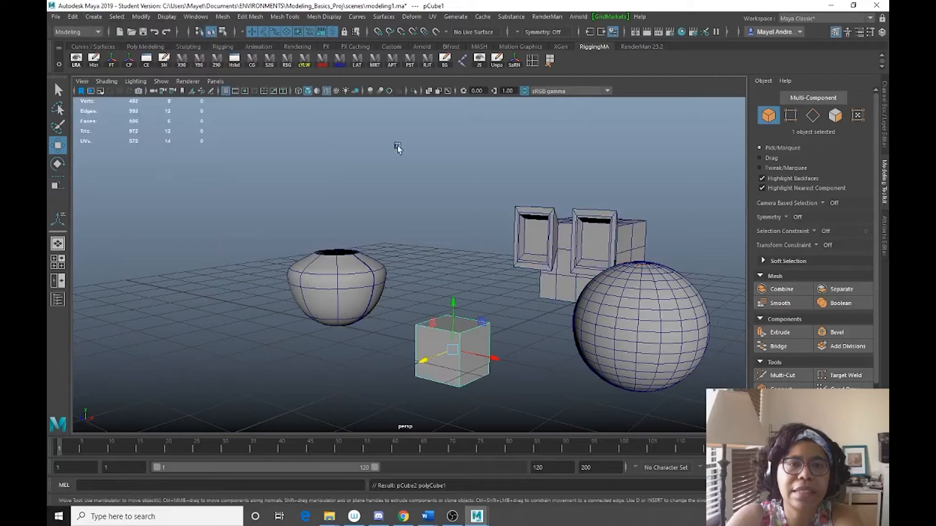
click(883, 127)
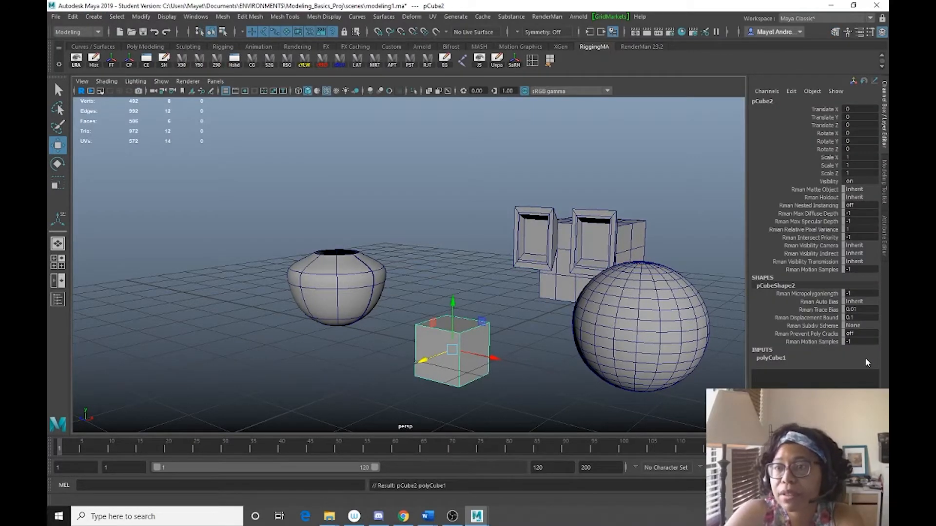
click(784, 362)
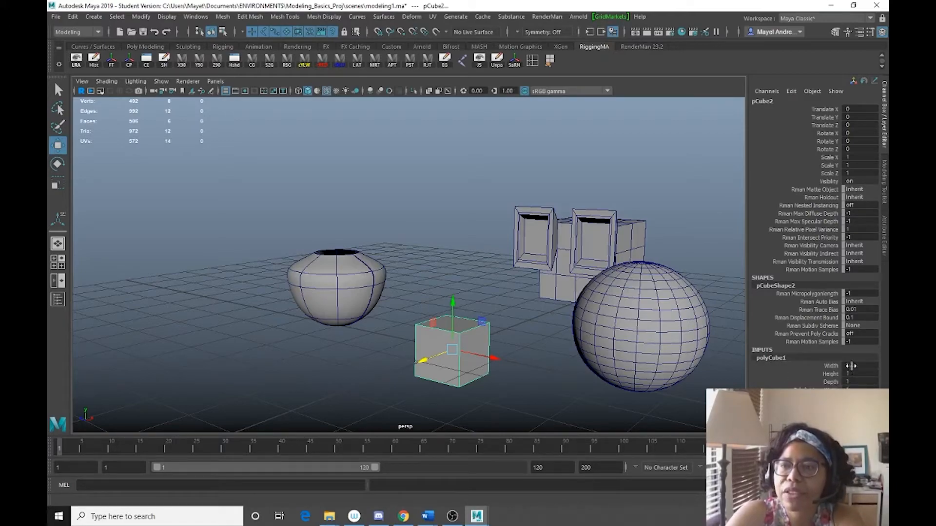
Set the new cube's width, height and depth to 2 and its Translate Y to 1.
drag(852, 365, 852, 382)
text(2)
key(Return)
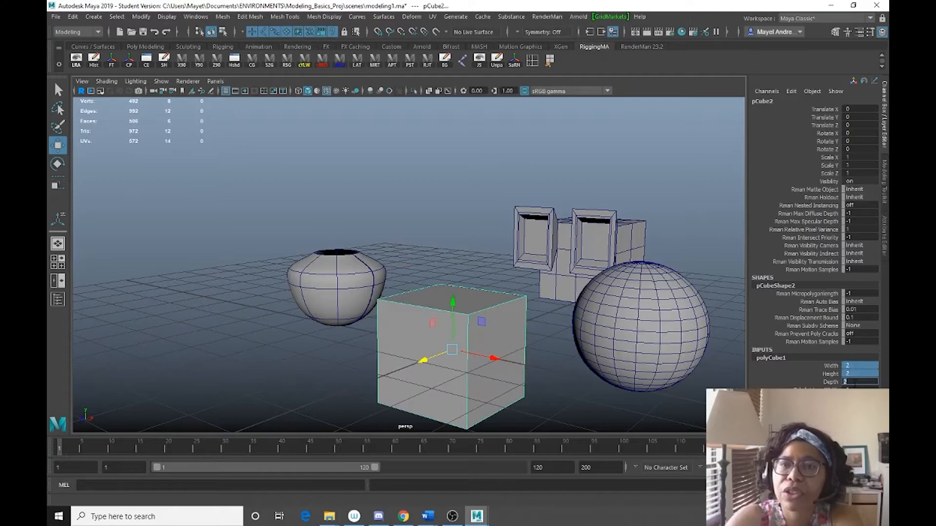
click(856, 116)
text(1)
key(Return)
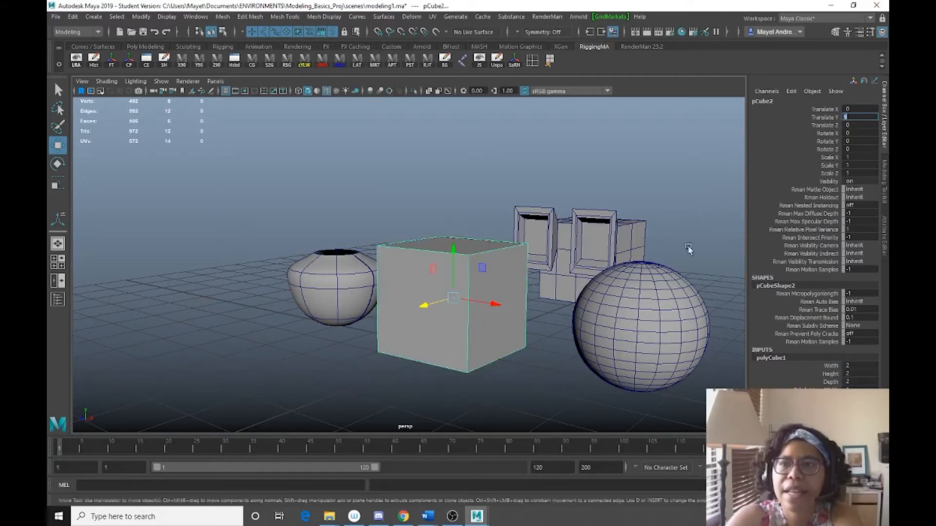
Bevel the whole cube and set the bevel's Fraction to 0.1.
alt+drag(540, 294, 512, 289)
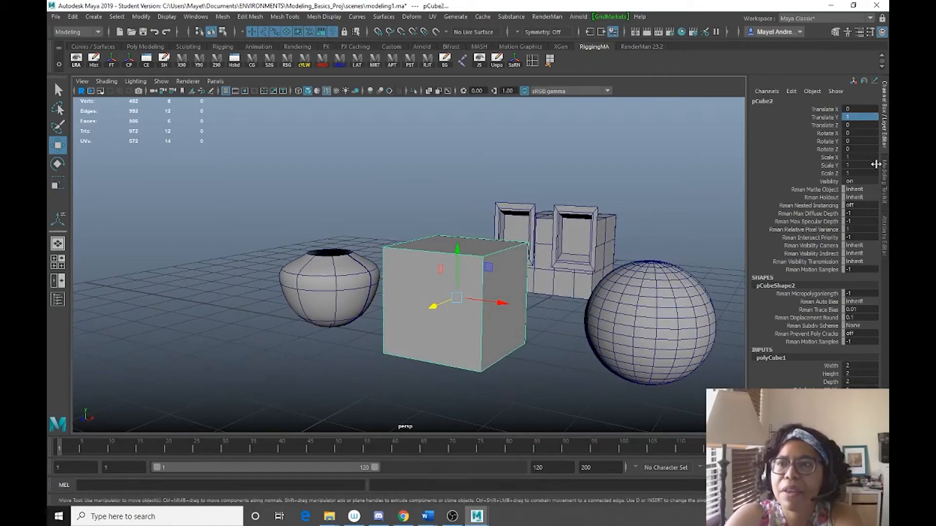
click(884, 189)
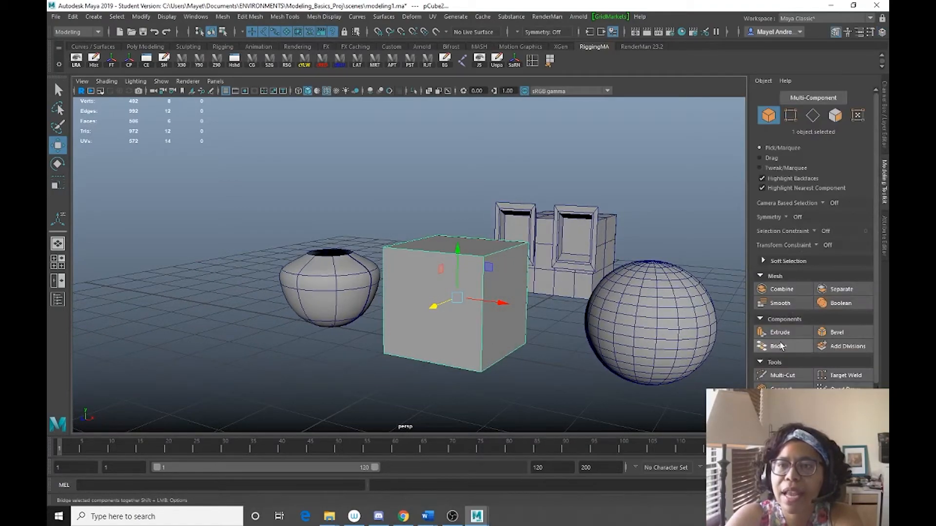
click(848, 331)
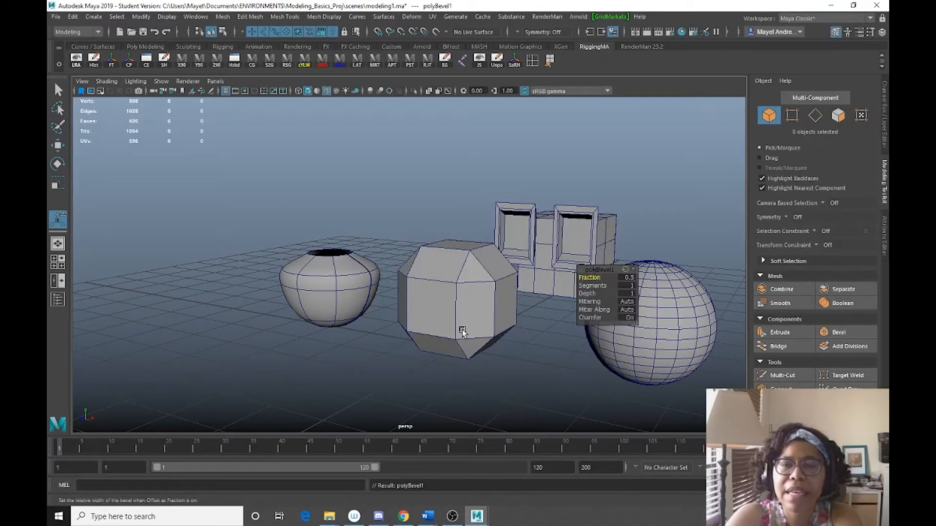
click(628, 279)
text(.)
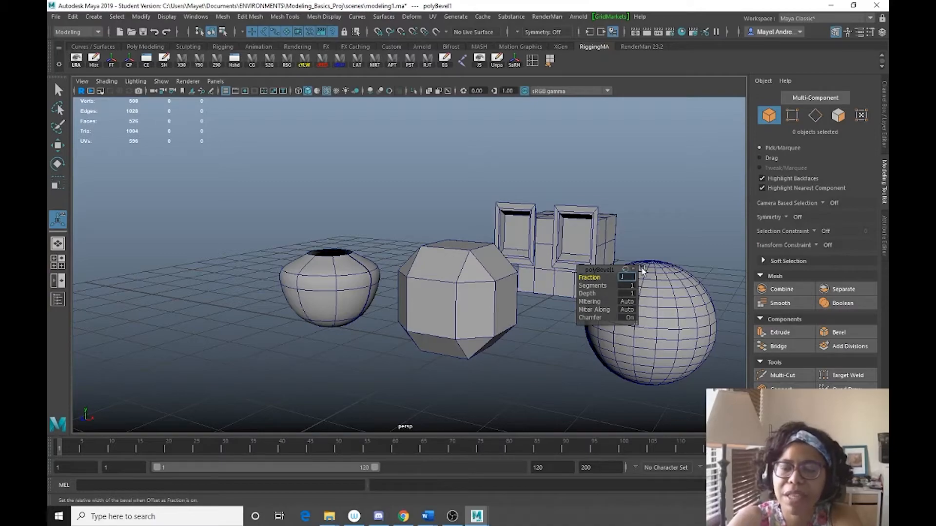
text(1)
key(Return)
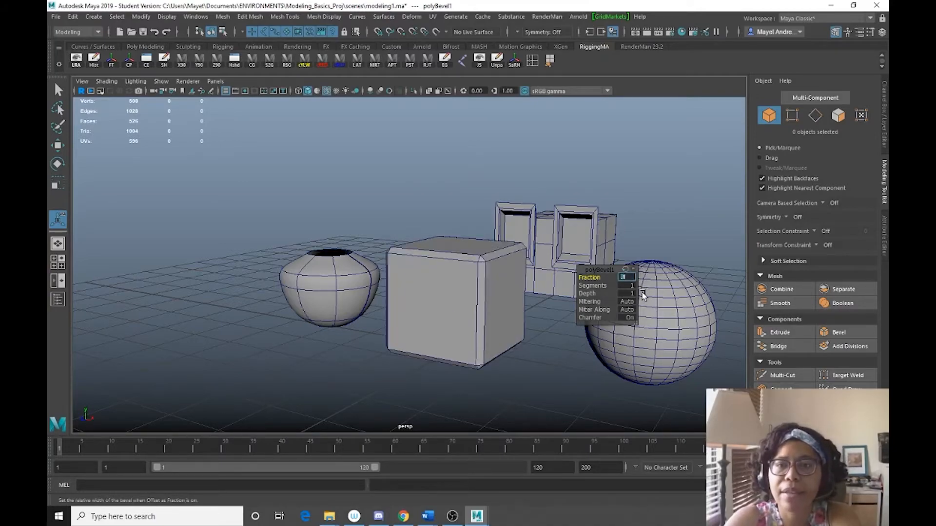
Set the cube bevel's Depth to 2 and its Segments to 2.
click(629, 294)
text(2)
click(627, 286)
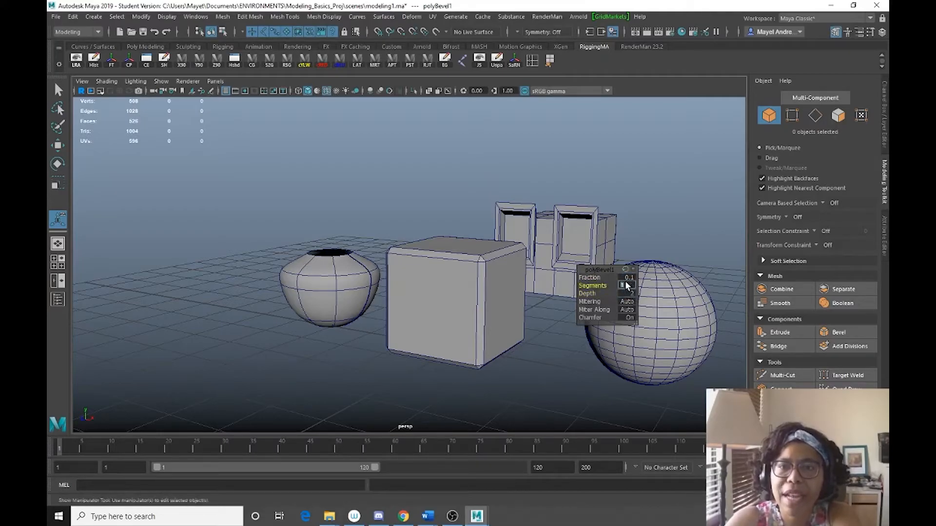
text(2)
key(Return)
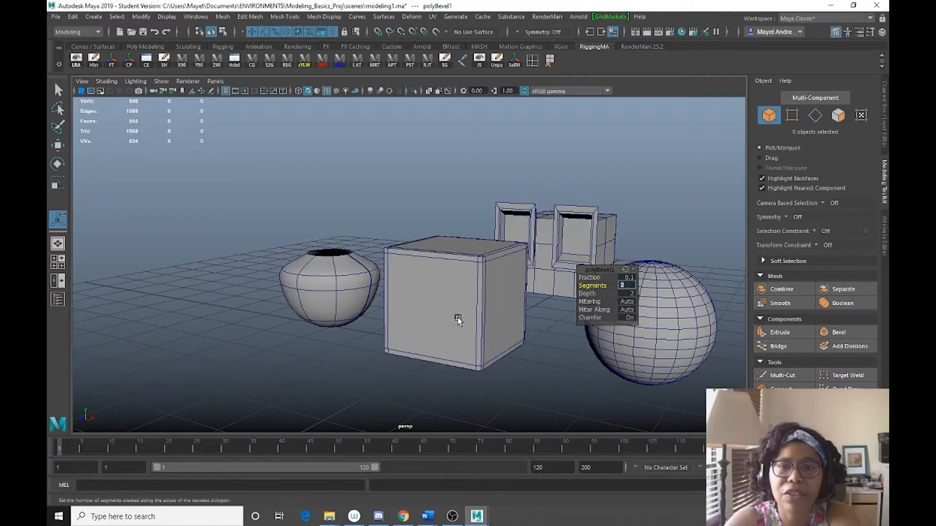
mouse_move(528, 359)
alt+mouse_down()
mouse_move(512, 328)
mouse_move(522, 350)
alt+mouse_up()
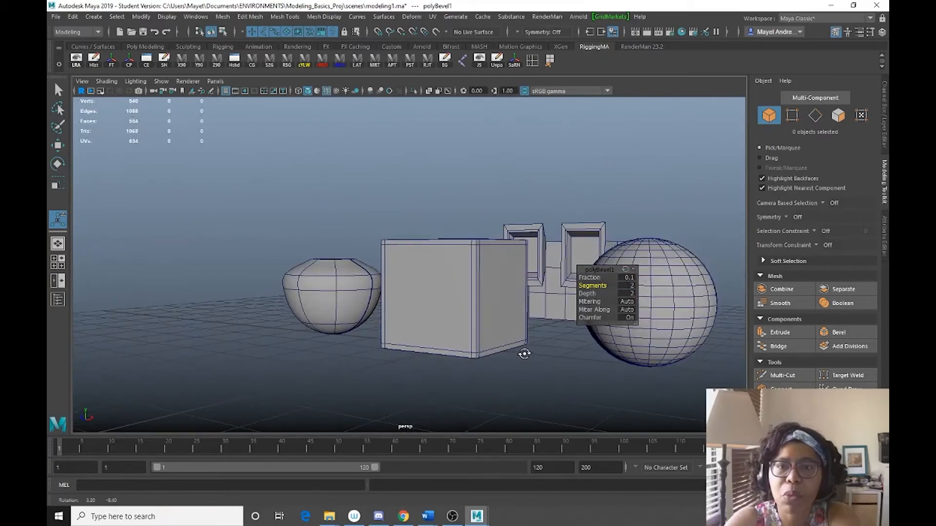
Compare bevel Depth values of 1 and 2 on the cube, leaving the Depth at 1.
click(627, 293)
text(1)
alt+drag(456, 320, 437, 298)
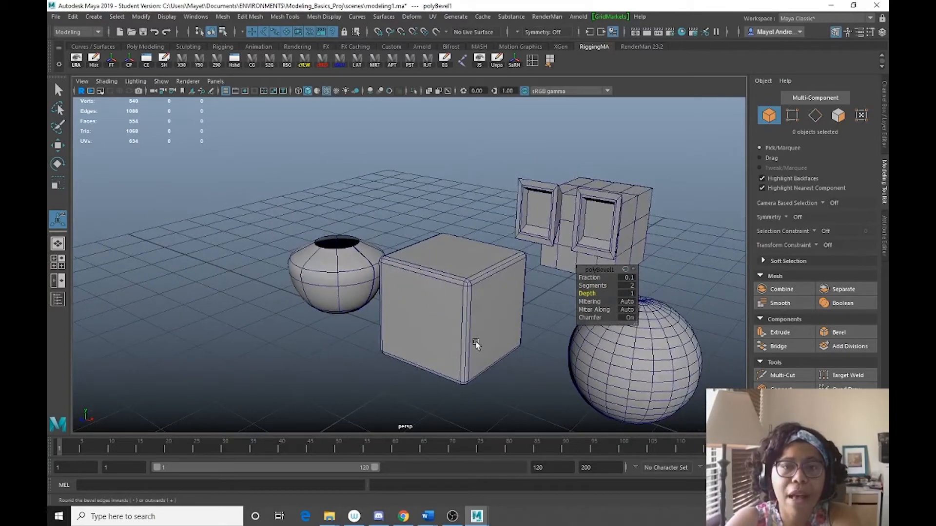
click(632, 293)
text(2)
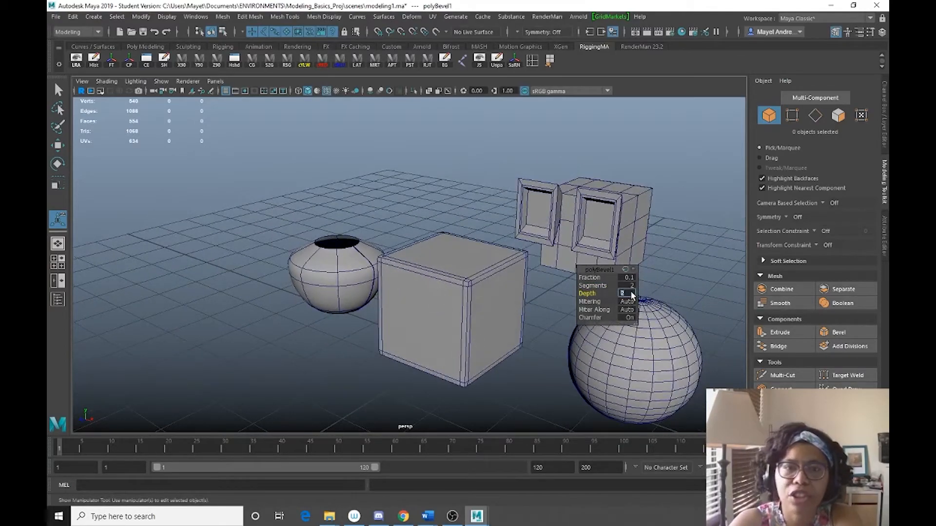
text(1)
key(Return)
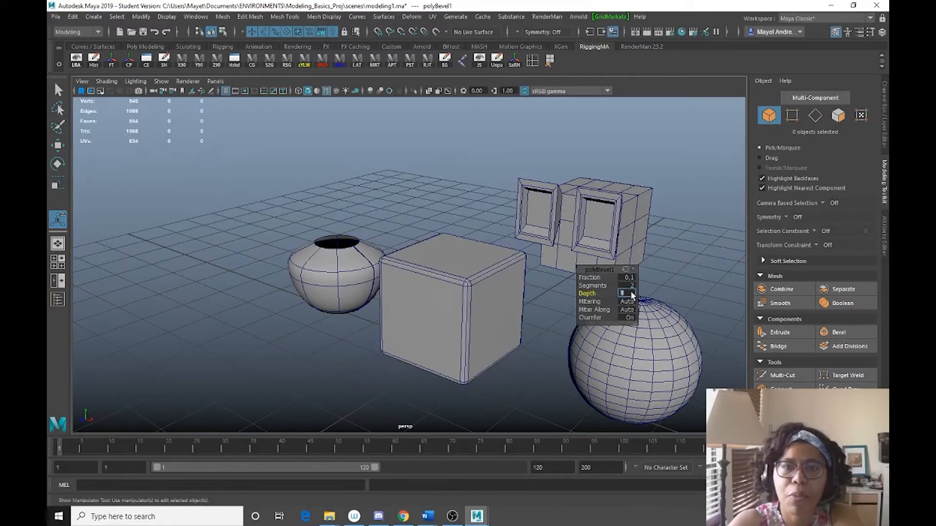
alt+drag(401, 314, 429, 307)
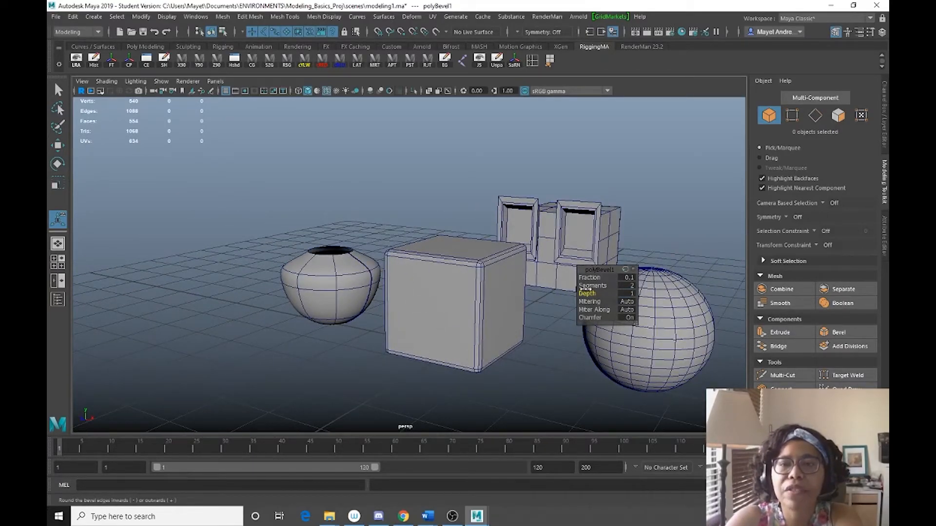
Select the beveled cube and examine the settings in the Bevel Options, closing them without applying.
click(423, 333)
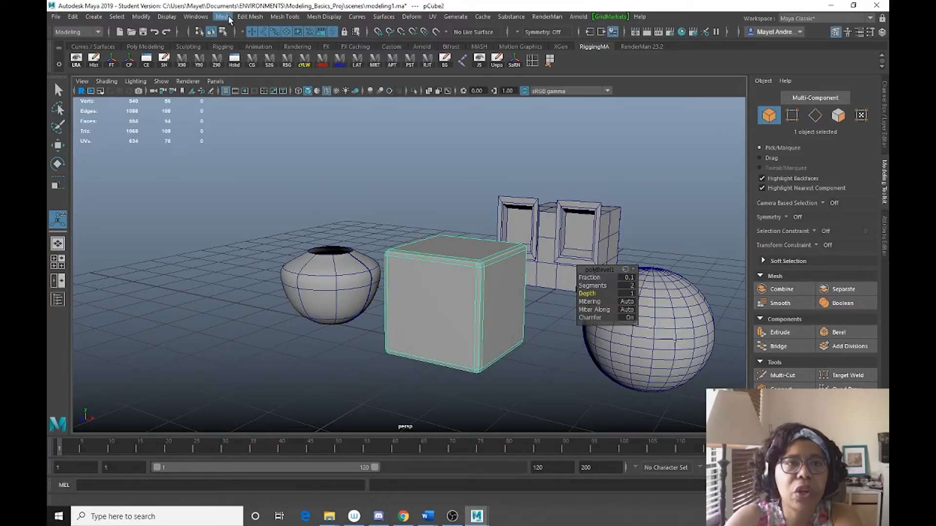
click(253, 16)
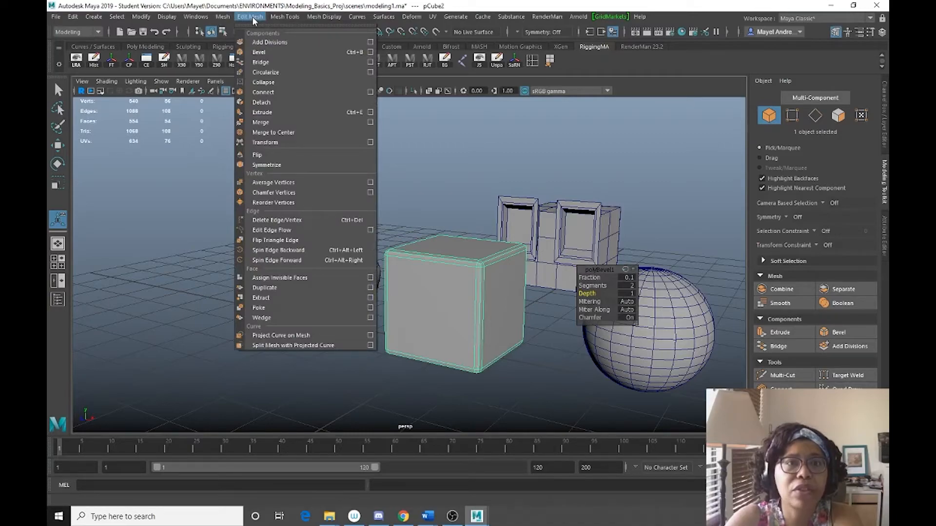
mouse_move(226, 16)
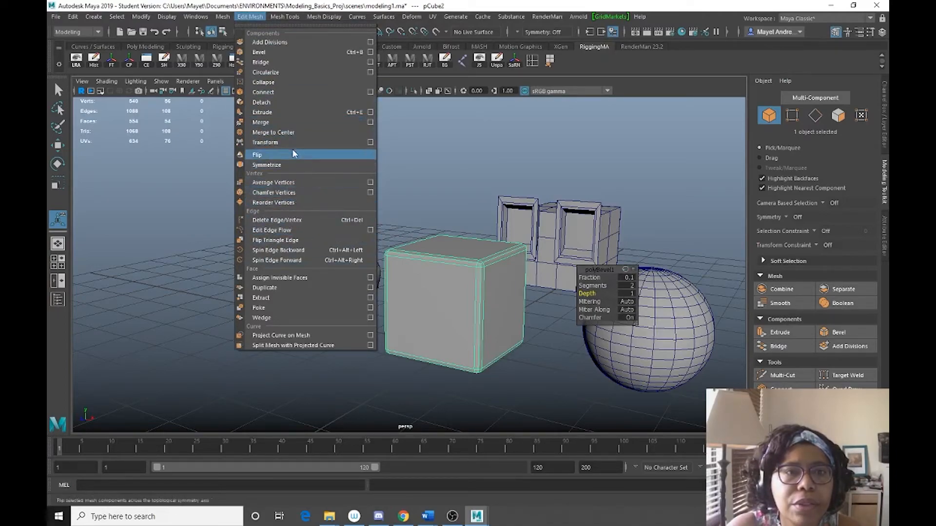
click(371, 52)
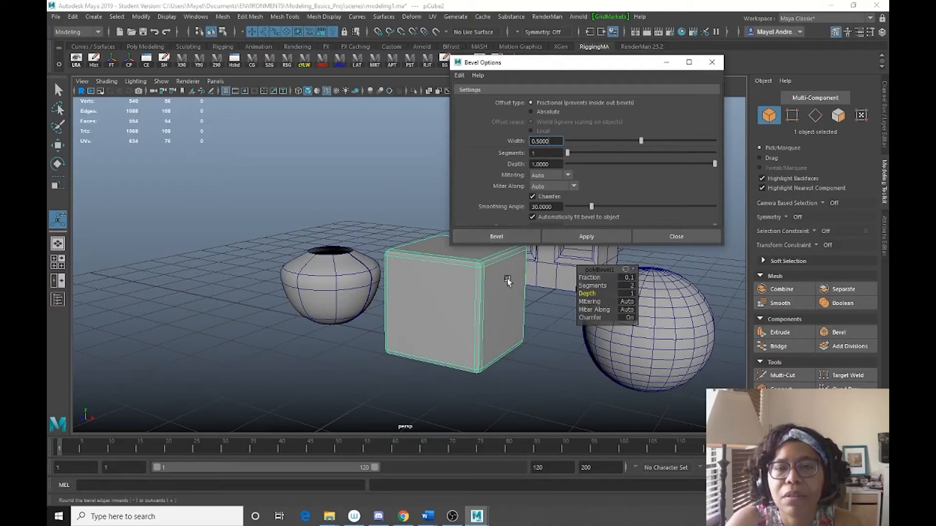
click(712, 62)
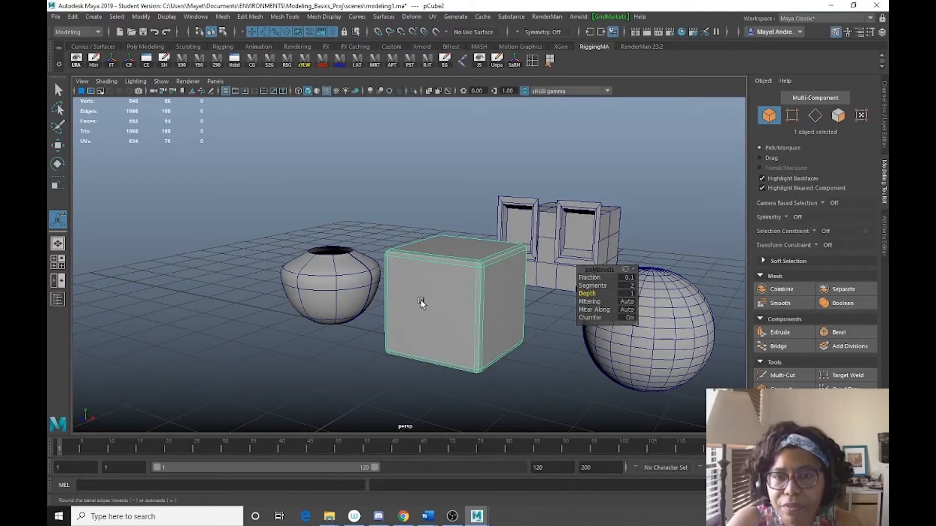
Delete the large front face of the beveled cube.
click(570, 396)
click(837, 116)
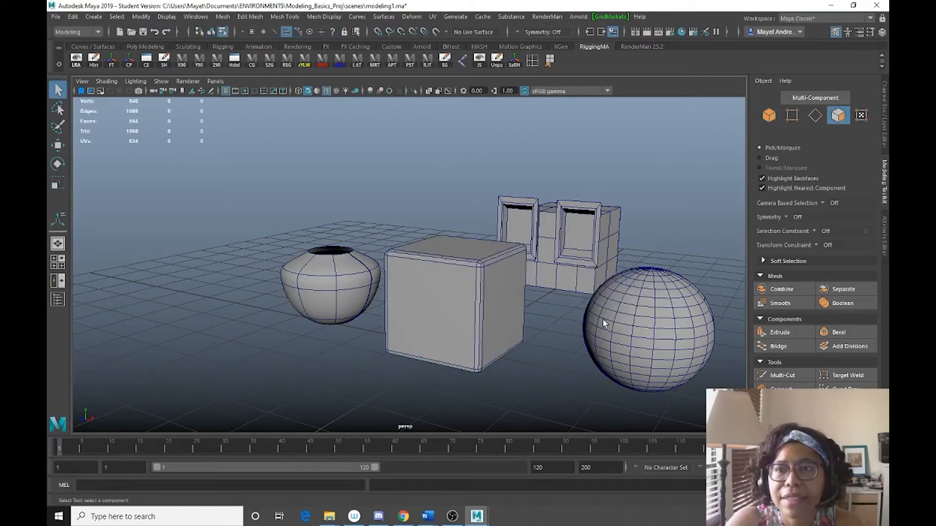
click(439, 324)
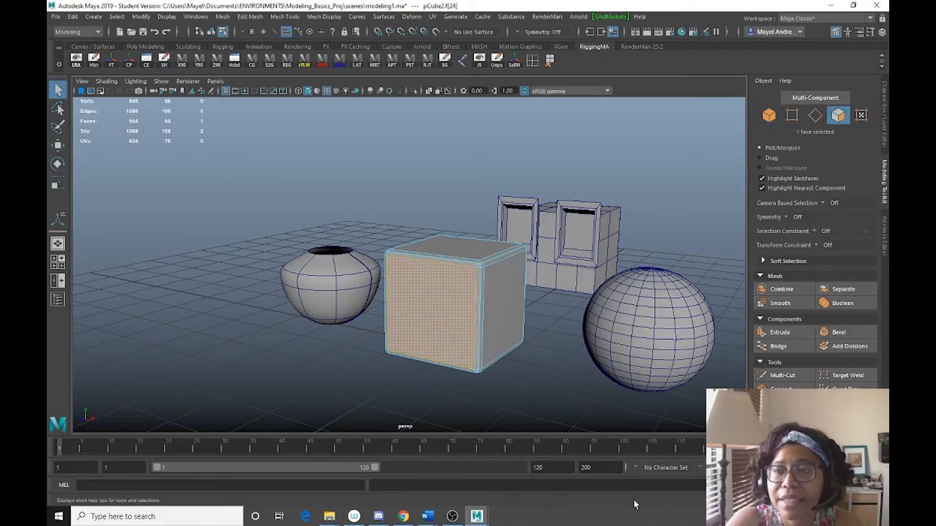
key(Delete)
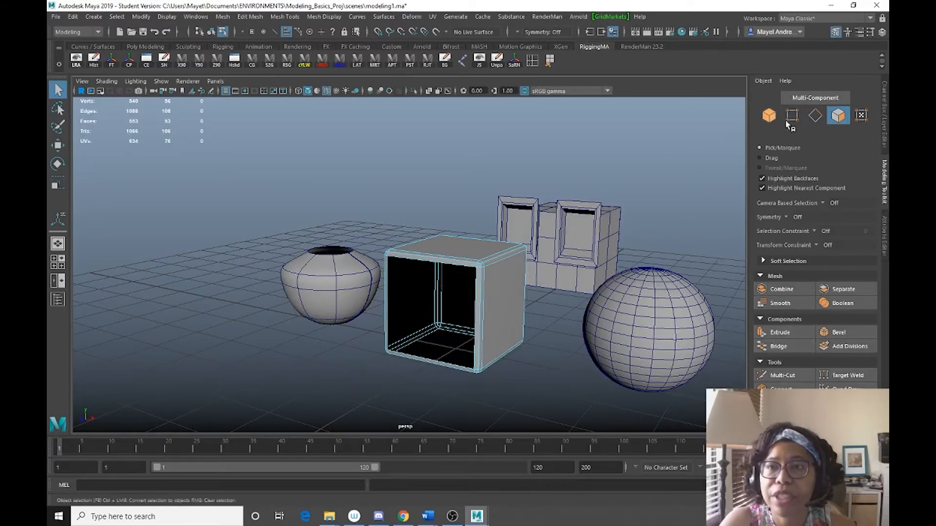
Bridge the two vertical border edges of the cube's front opening to fill it with a face.
click(815, 115)
click(476, 340)
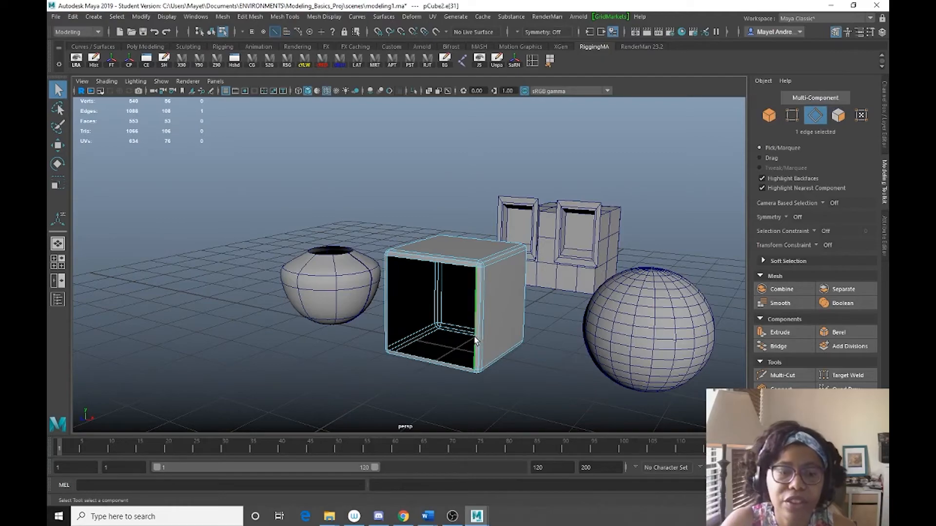
shift+click(390, 323)
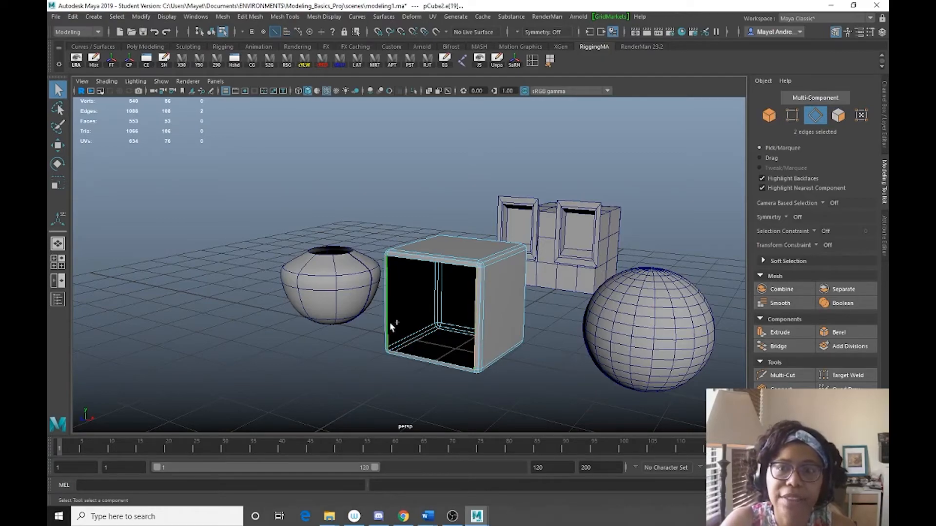
click(778, 346)
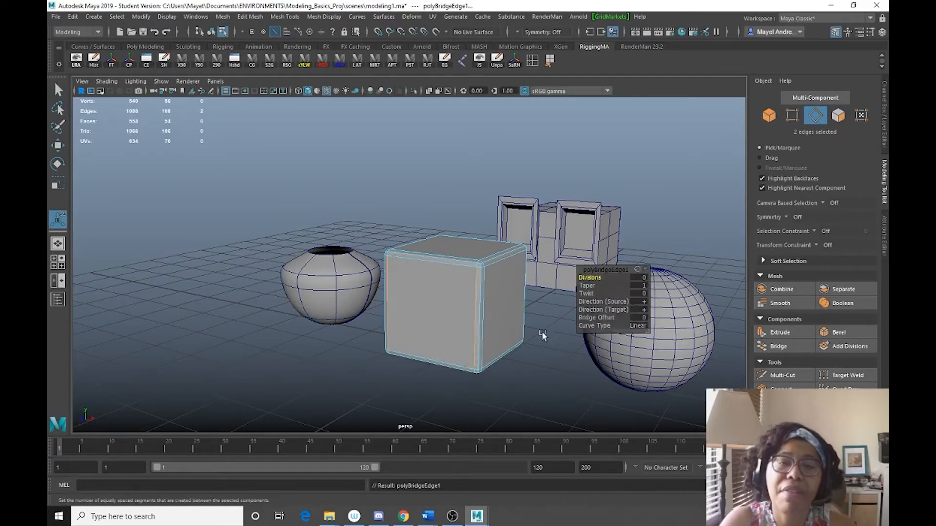
Select the bridged front face and delete it to reopen the cube.
click(454, 311)
right_click(441, 302)
click(442, 267)
click(440, 309)
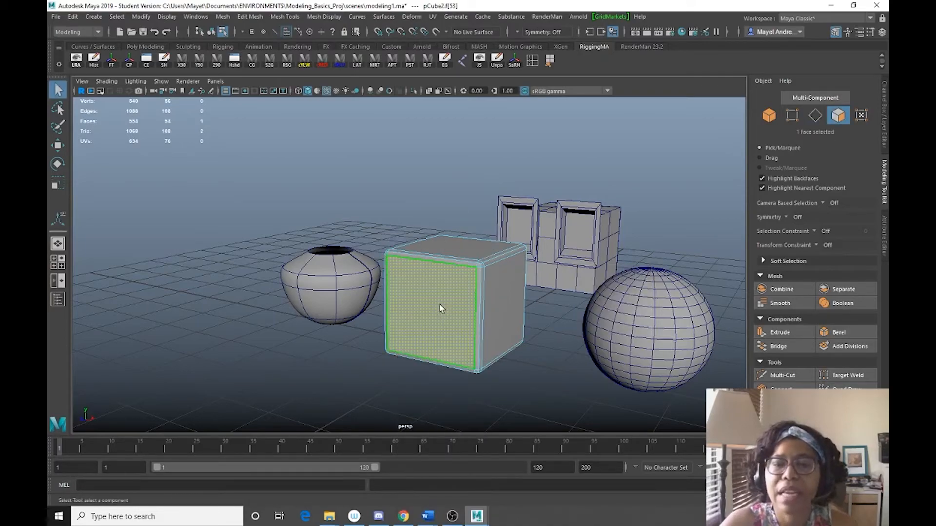
key(Delete)
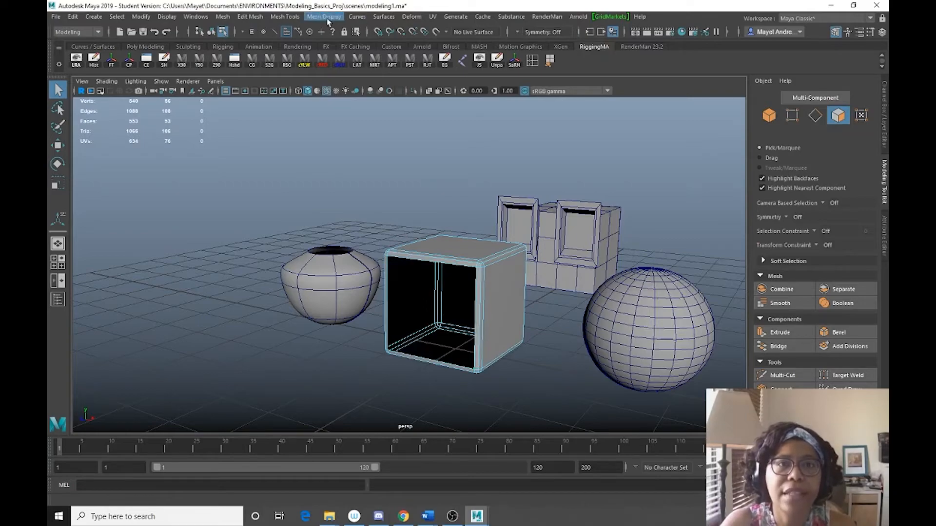
Fill the cube's front opening with Append to Polygon, starting from its border edges.
click(283, 18)
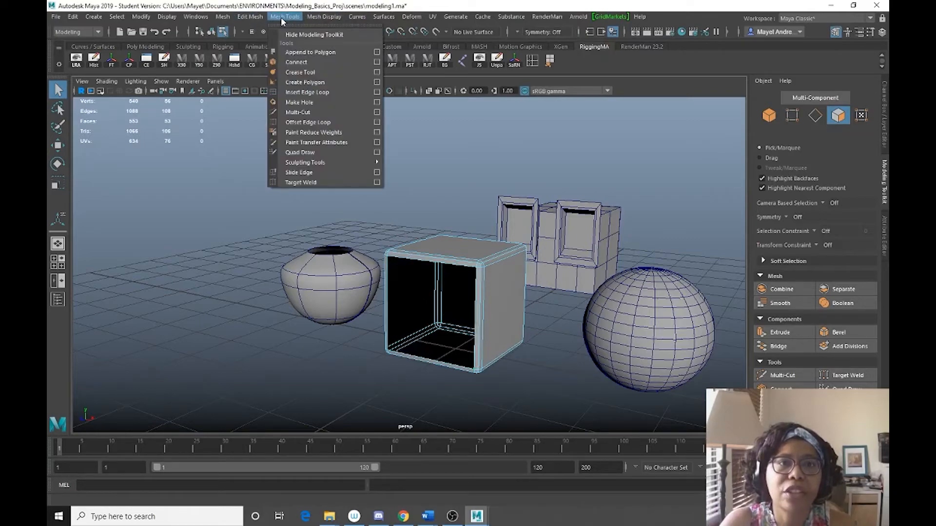
click(310, 52)
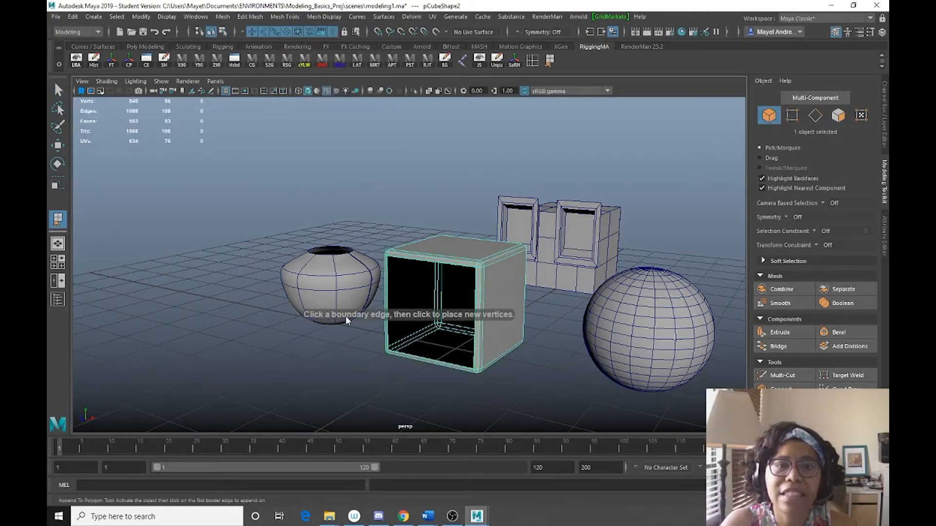
click(450, 263)
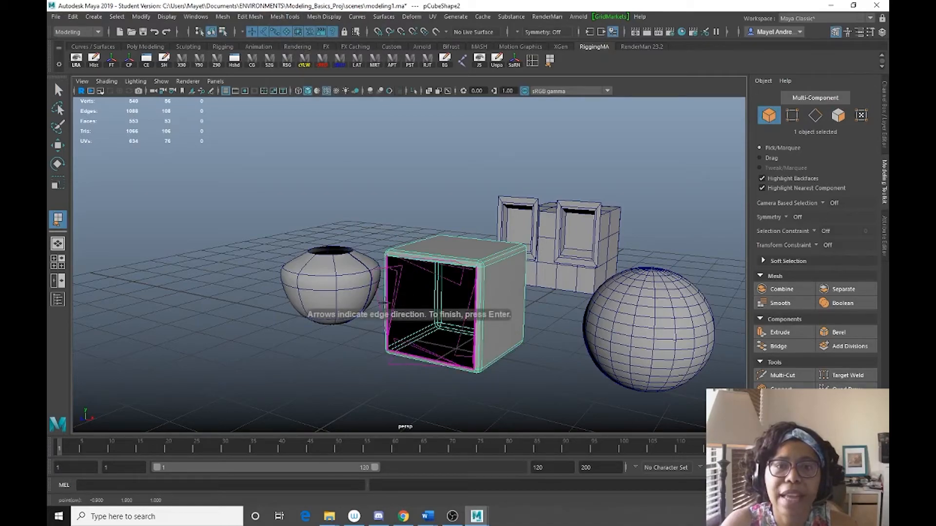
click(387, 303)
click(439, 361)
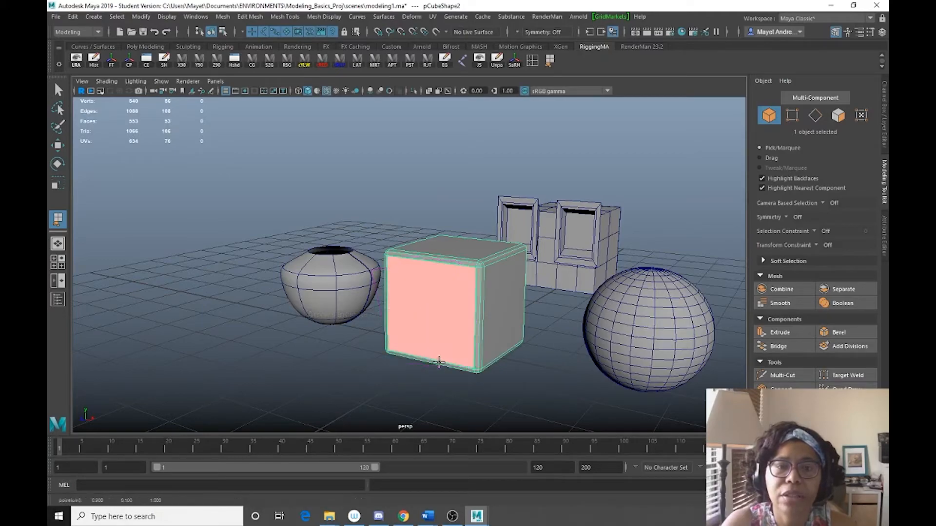
key(Return)
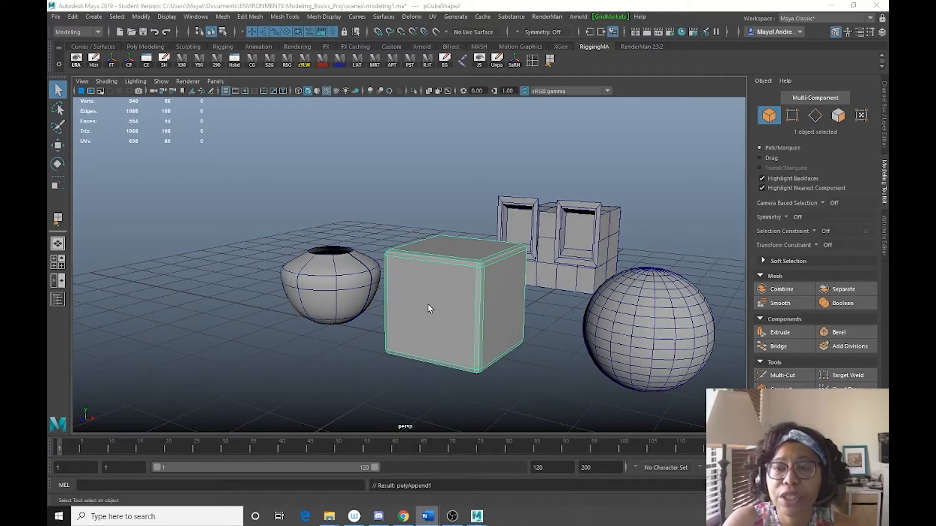
Select the upper and lower edges of the front face and add 1 division to each.
click(815, 115)
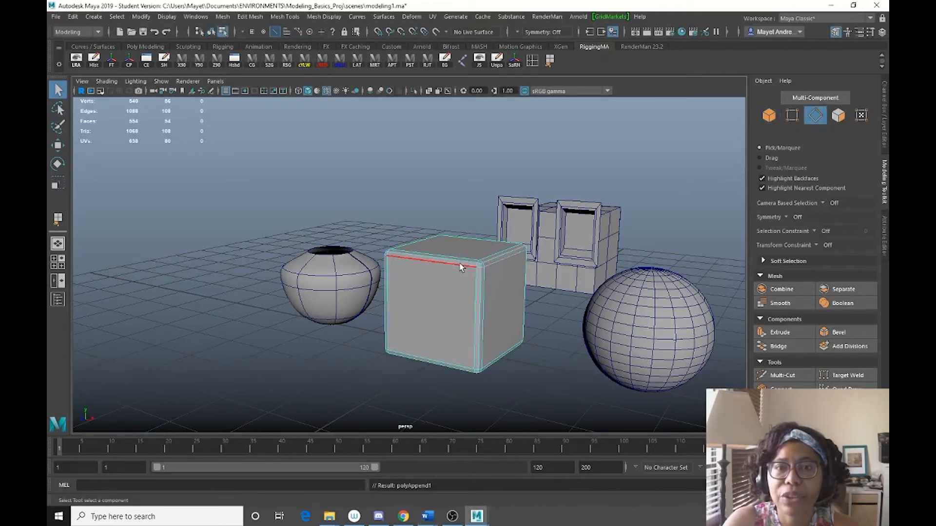
click(431, 266)
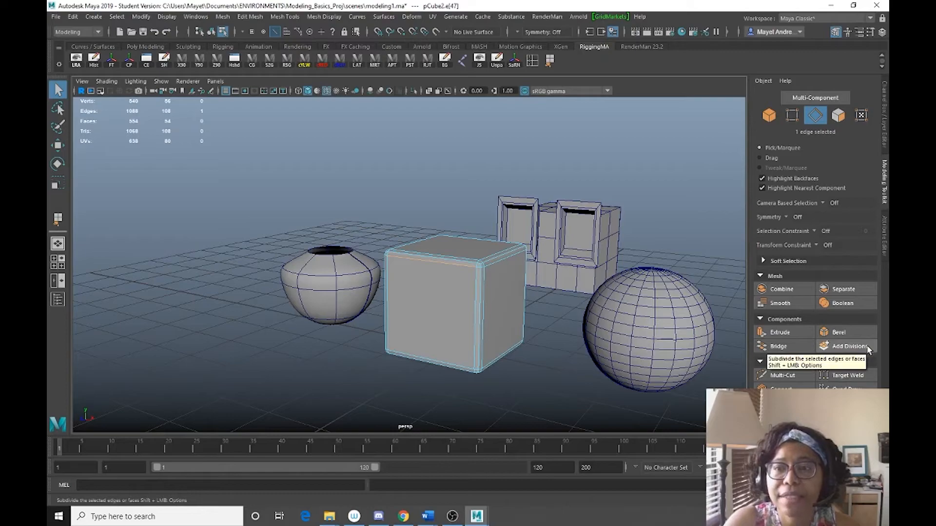
shift+click(438, 364)
click(848, 347)
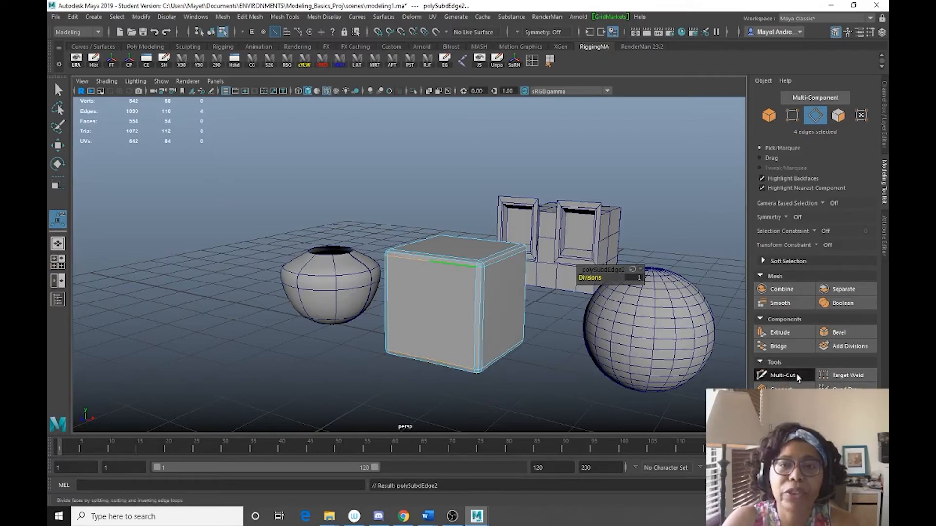
click(764, 375)
click(429, 262)
click(428, 361)
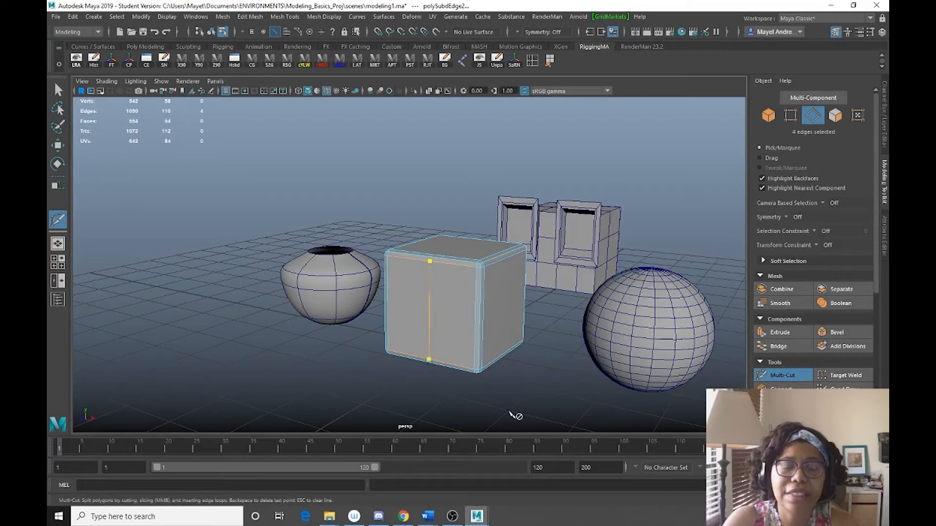
key(Escape)
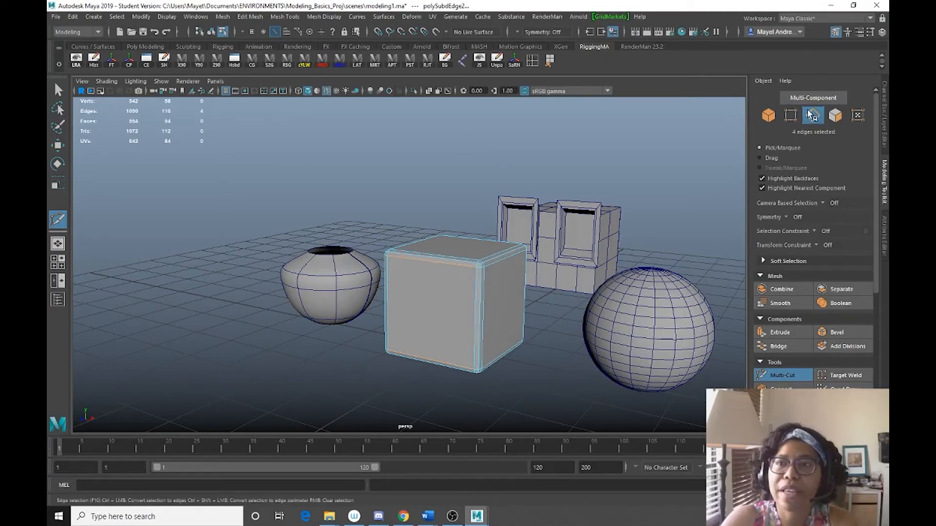
Use the Connect tool on the cube's vertices to join the upper and lower midpoints of its front face with a vertical edge.
click(790, 116)
key(q)
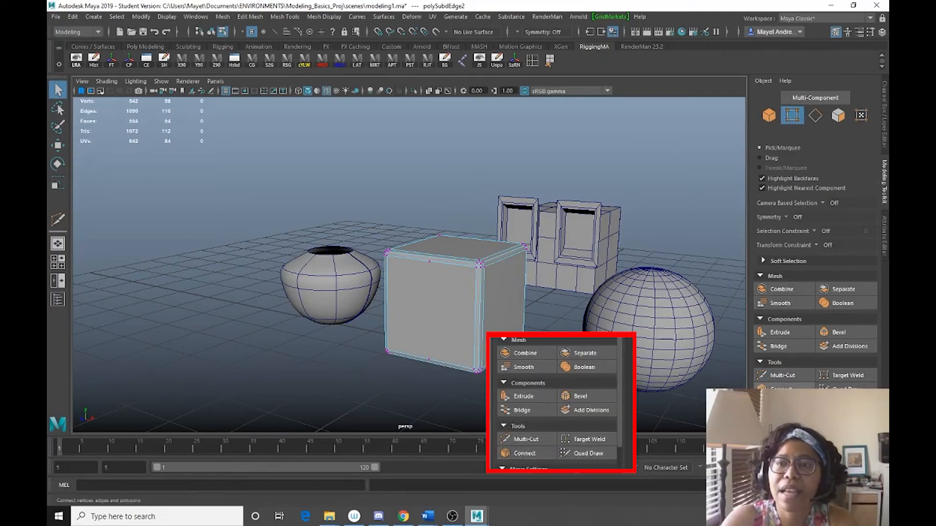
click(783, 388)
click(430, 262)
click(429, 360)
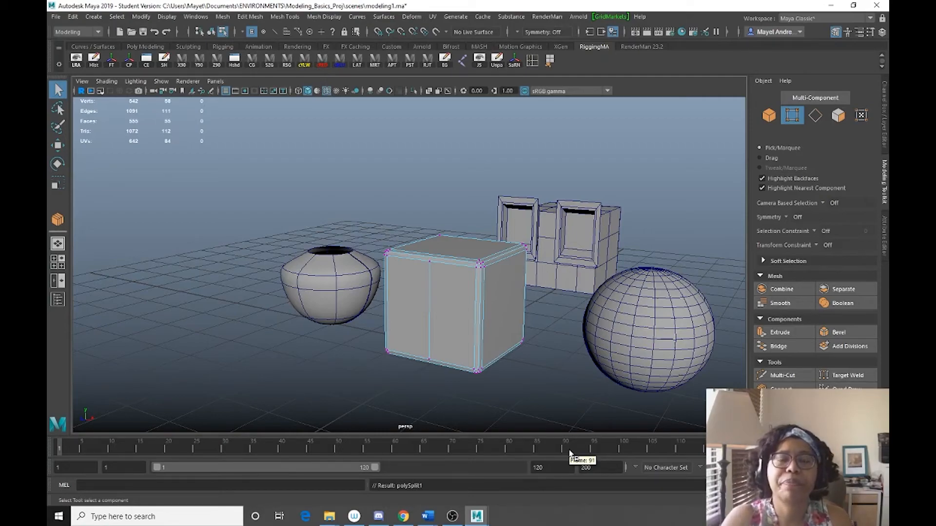
click(249, 17)
mouse_move(277, 19)
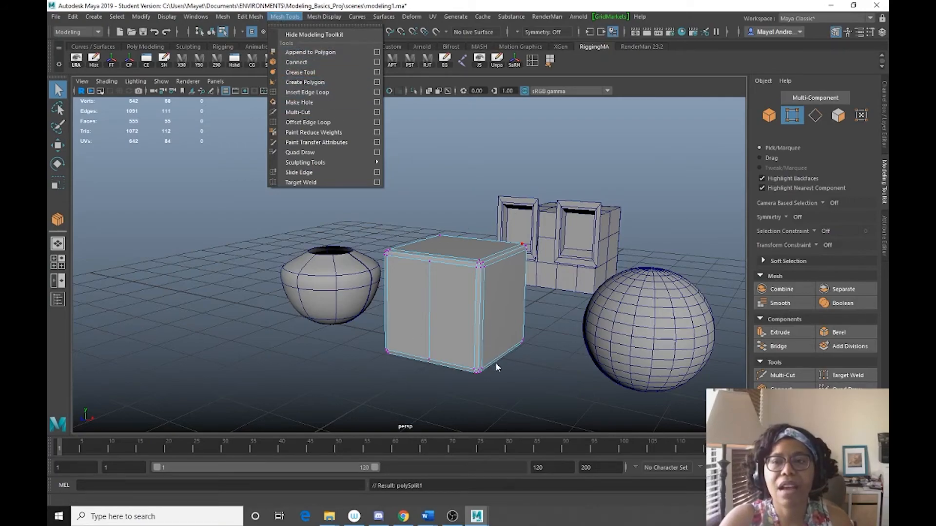
click(498, 399)
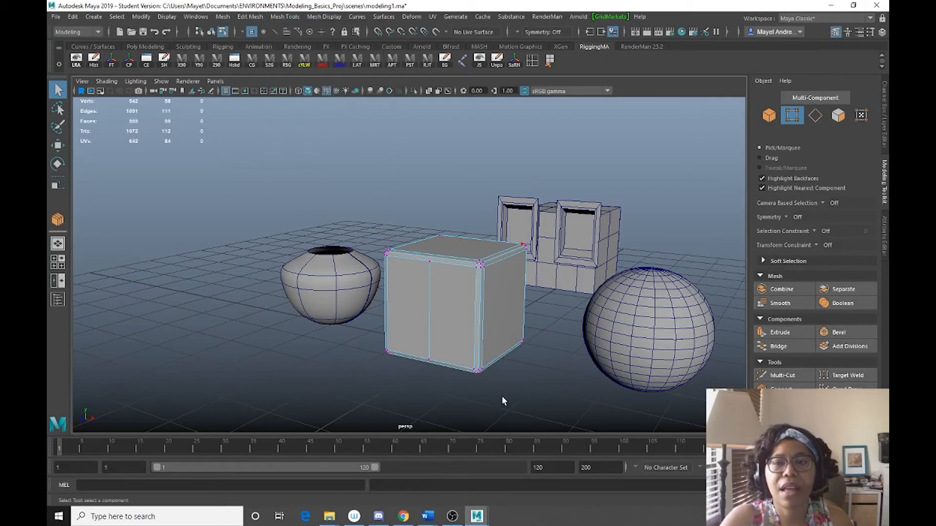
Cut a continuous line across the cube's top face and down its front face, right of the centre edge, with Multi-Cut.
click(782, 376)
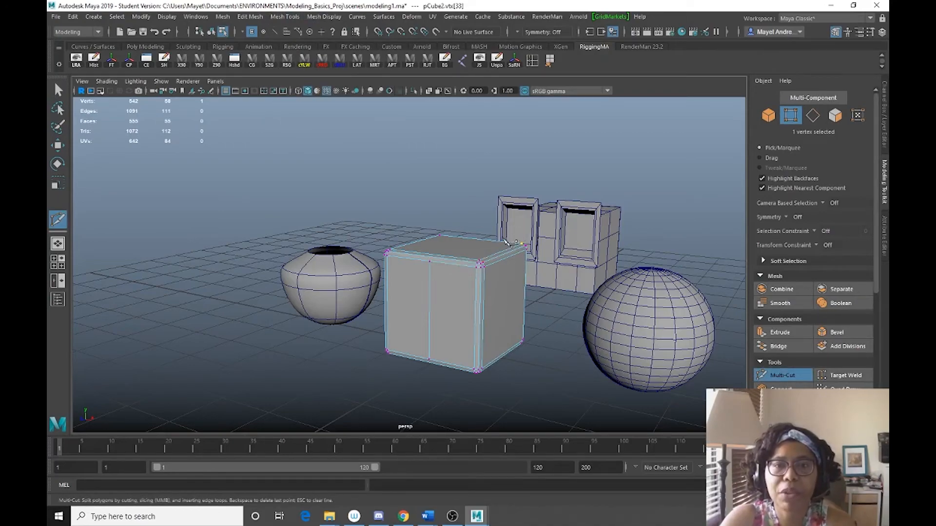
click(502, 242)
click(453, 263)
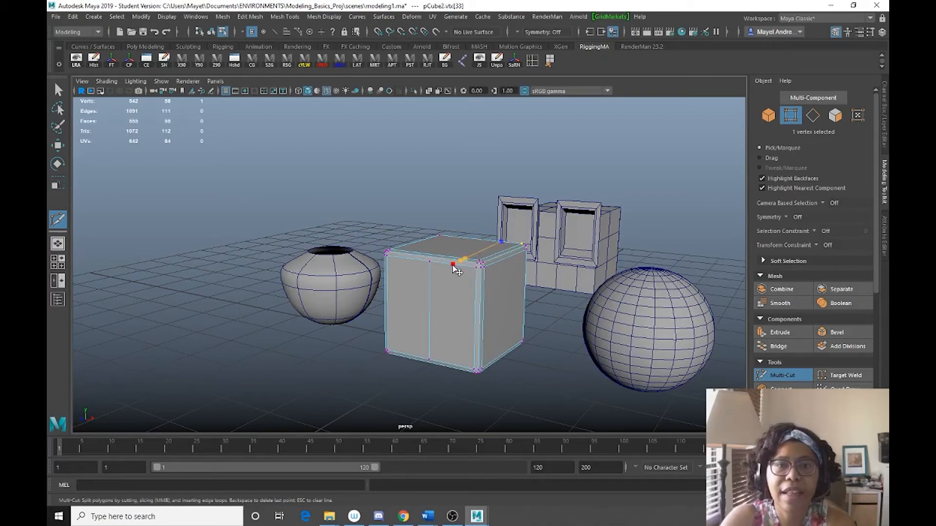
click(447, 364)
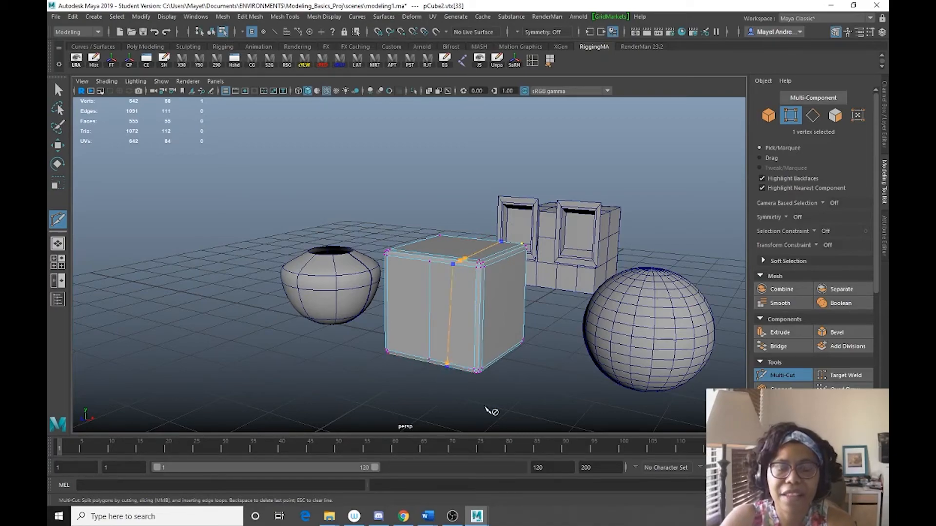
key(Return)
alt+drag(489, 328, 507, 340)
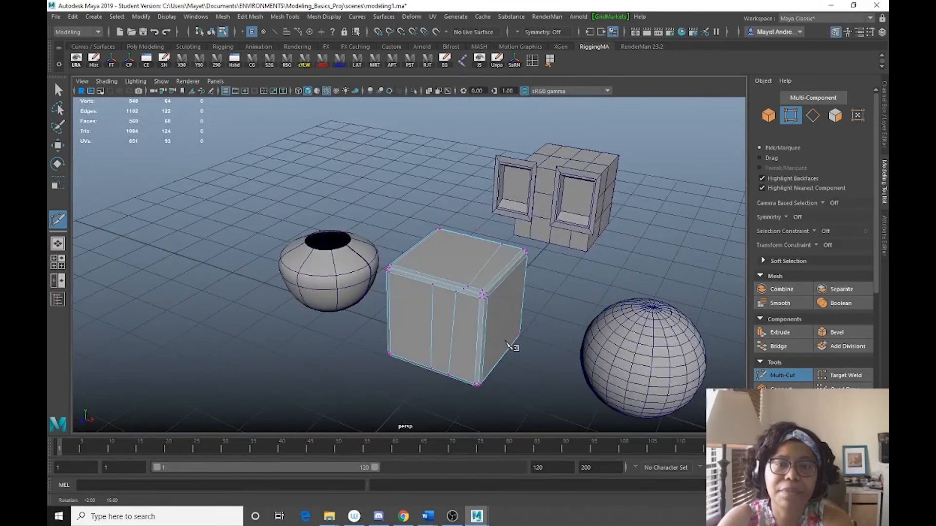
key(q)
Select the sphere in object mode and display its channel attributes.
mouse_move(527, 380)
alt+mouse_down()
mouse_move(552, 374)
mouse_move(567, 389)
mouse_move(601, 370)
mouse_move(535, 372)
alt+mouse_up()
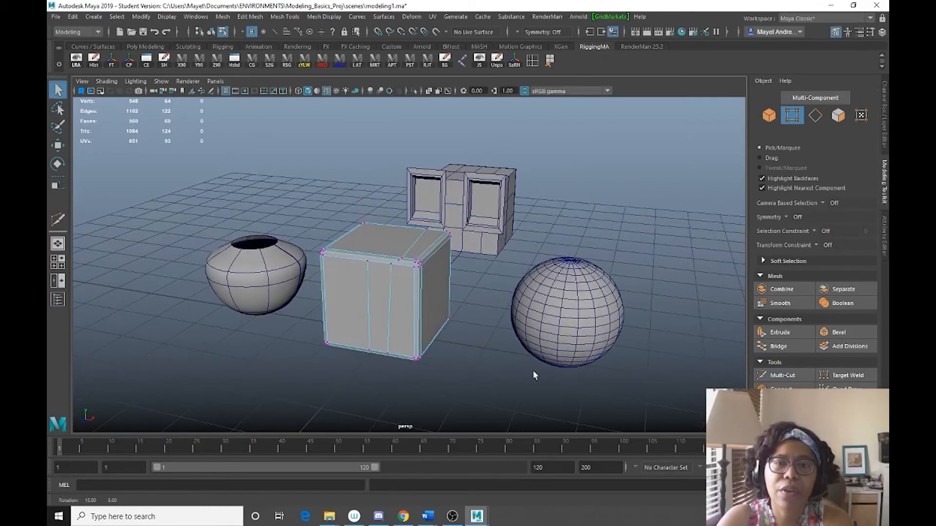
alt+middle_drag(593, 349, 570, 321)
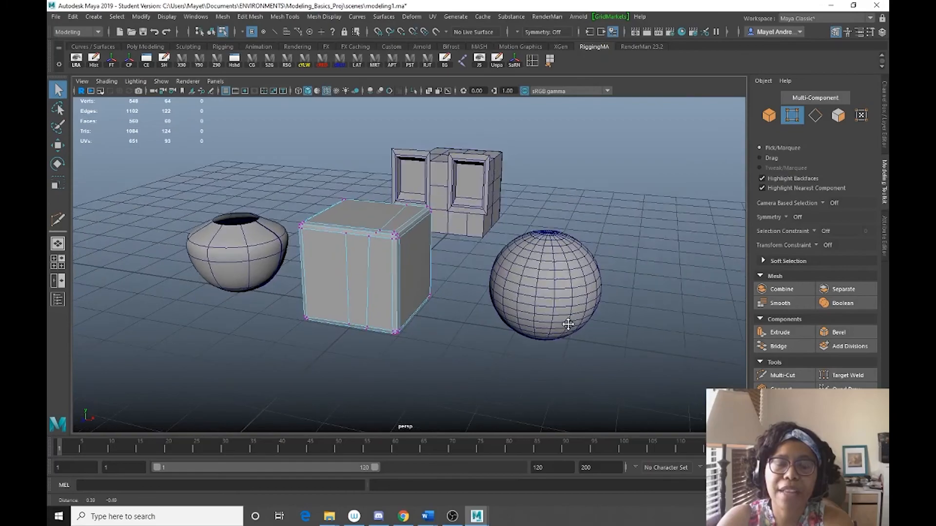
click(550, 295)
alt+drag(547, 356, 528, 340)
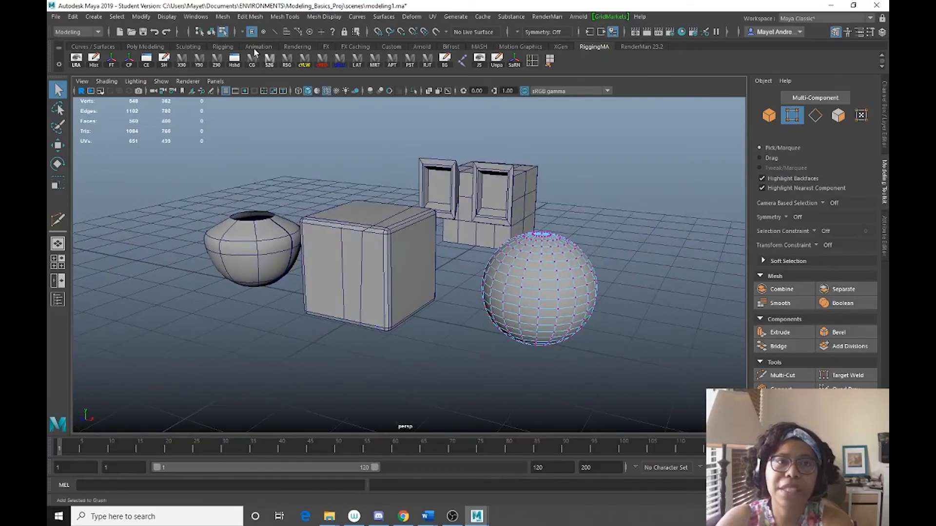
click(211, 33)
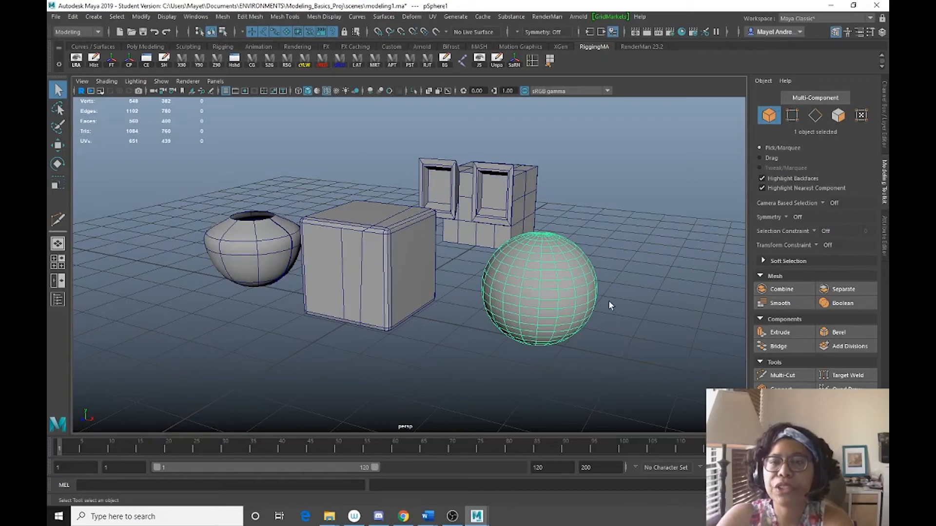
click(882, 133)
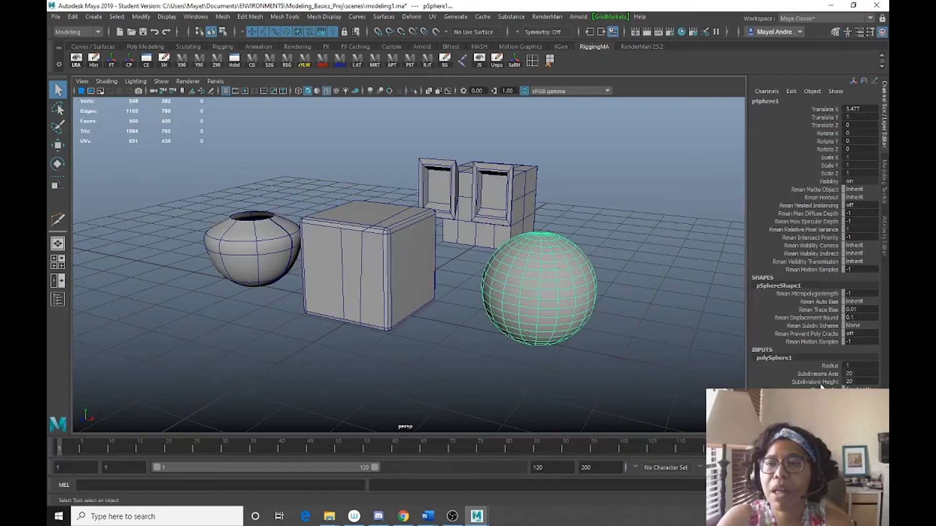
Try a radius of 2 on the sphere and settle on a radius of 1.5.
click(851, 365)
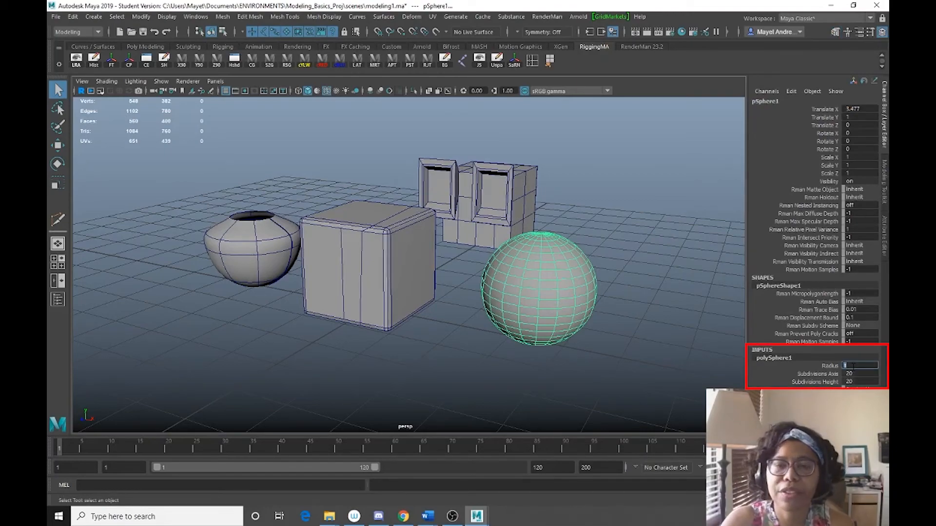
text(2)
key(Return)
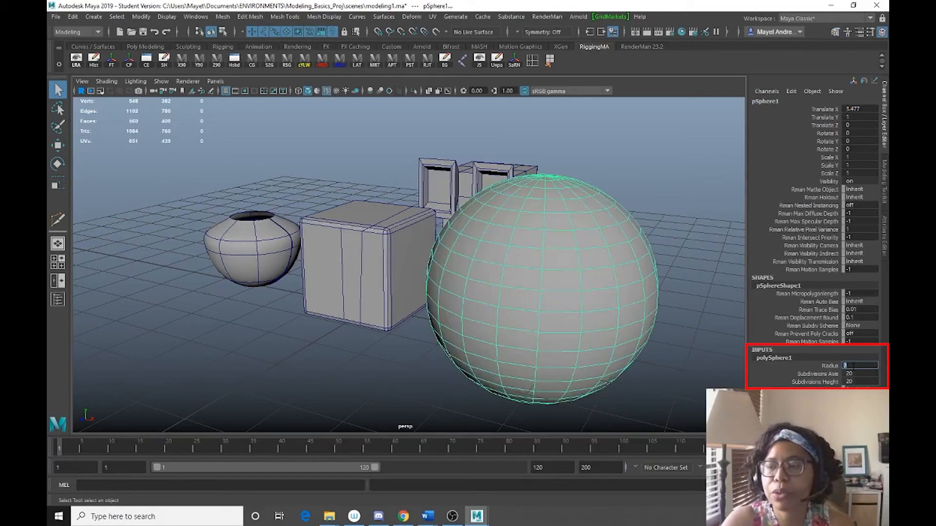
text(1.5)
key(Return)
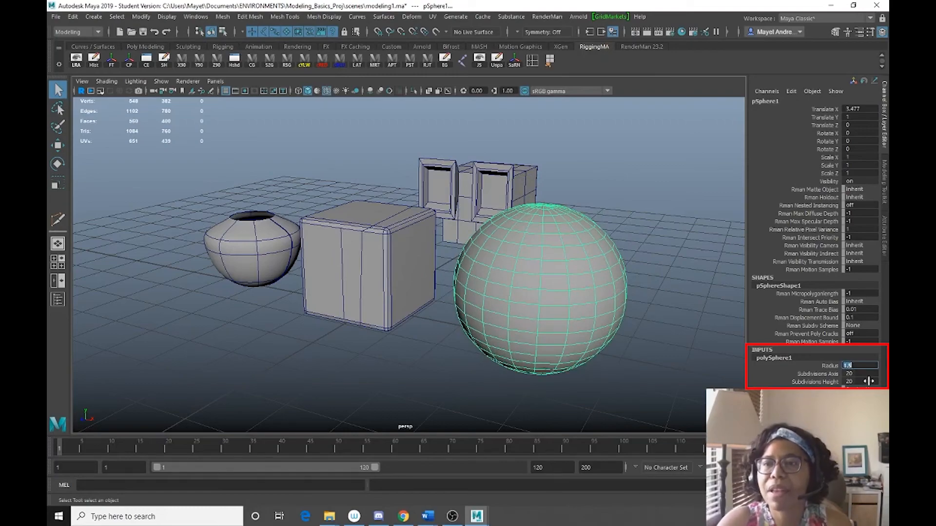
Try Subdivisions Axis values of 10 and 15 on the sphere, and set Subdivisions Height to 15.
key(Tab)
text(10)
key(Return)
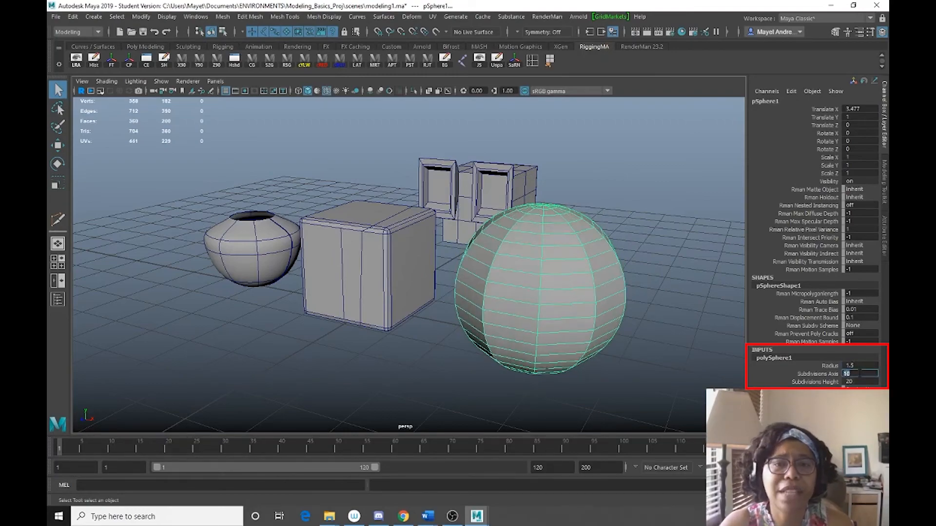
text(15)
key(Return)
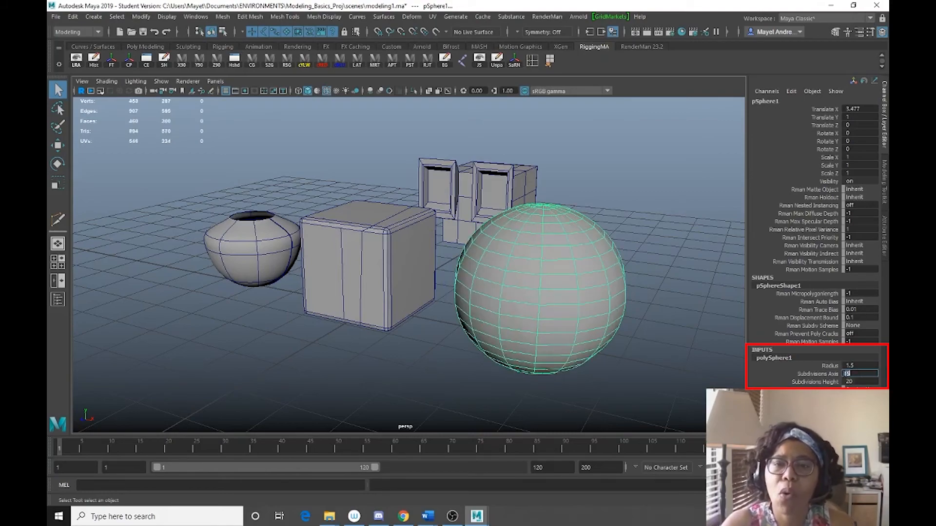
key(Tab)
text(15)
key(Return)
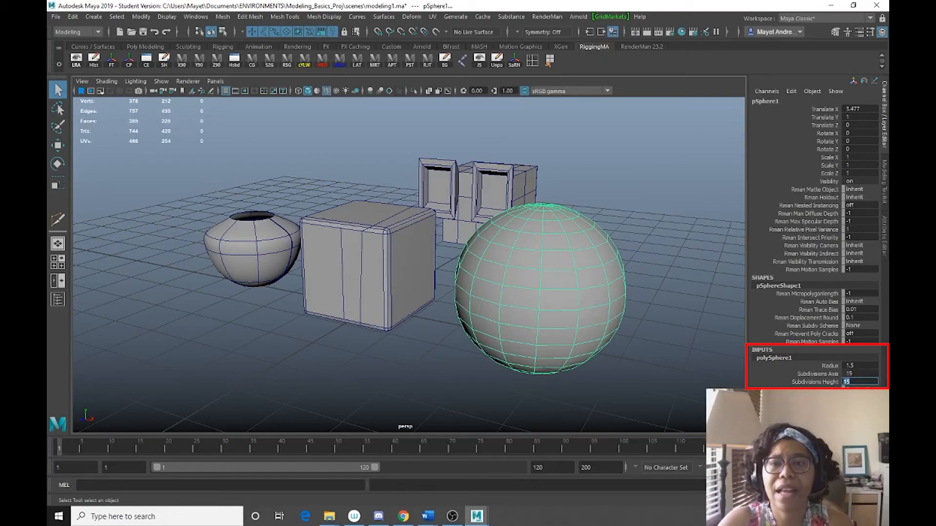
Set both Subdivisions Axis and Subdivisions Height of the sphere to 16.
click(859, 374)
text(16)
key(Return)
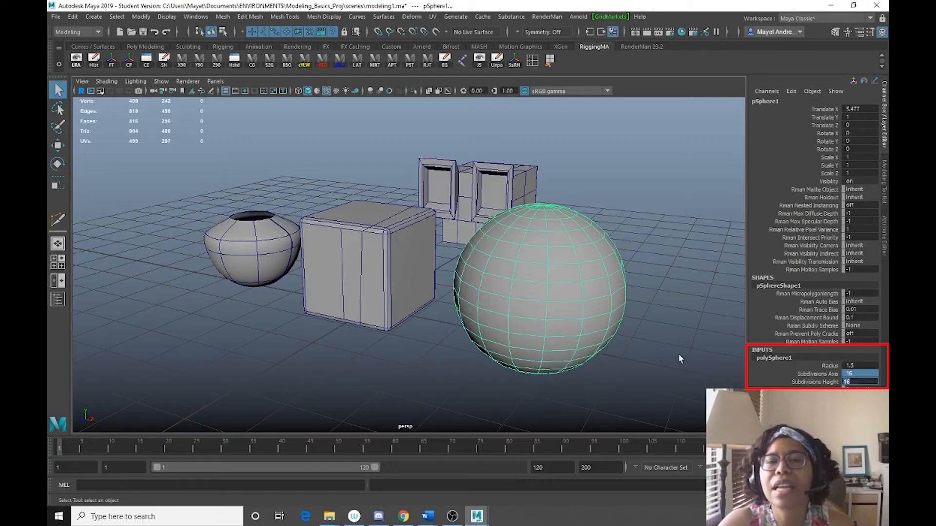
mouse_move(616, 341)
alt+mouse_down()
mouse_move(590, 278)
mouse_move(560, 309)
mouse_move(588, 342)
mouse_move(557, 342)
mouse_move(609, 356)
alt+mouse_up()
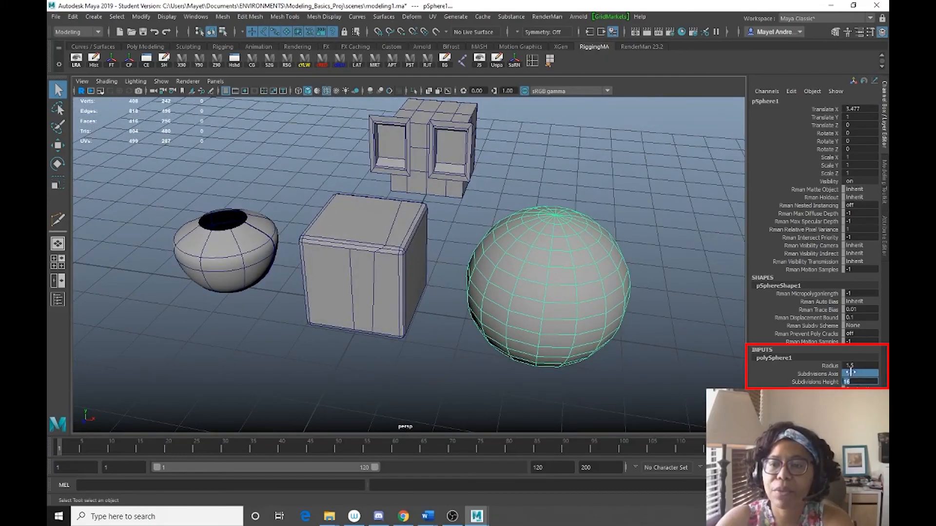
Try a denser sphere with both Subdivisions Axis and Subdivisions Height at 30.
text(0)
key(Return)
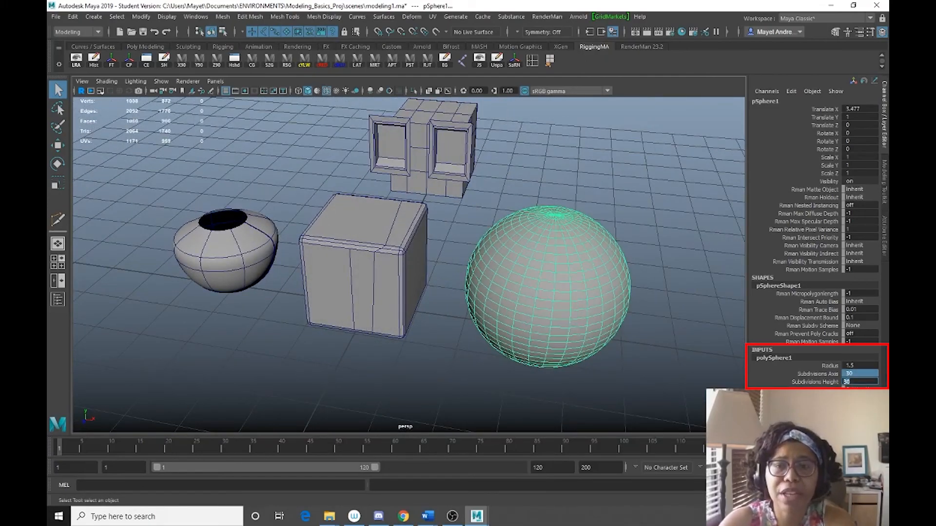
alt+drag(600, 312, 628, 288)
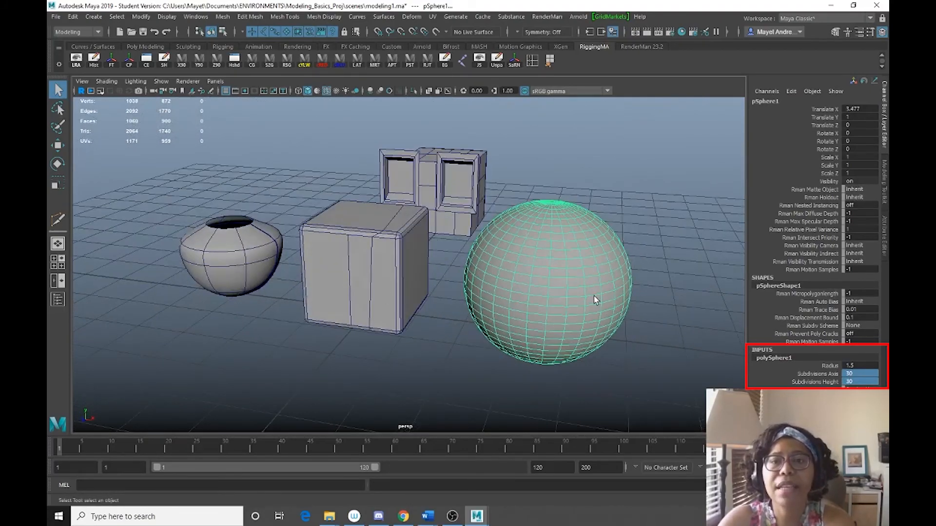
Return the sphere's Subdivisions Axis and Subdivisions Height to 16 together.
click(857, 374)
shift+click(846, 382)
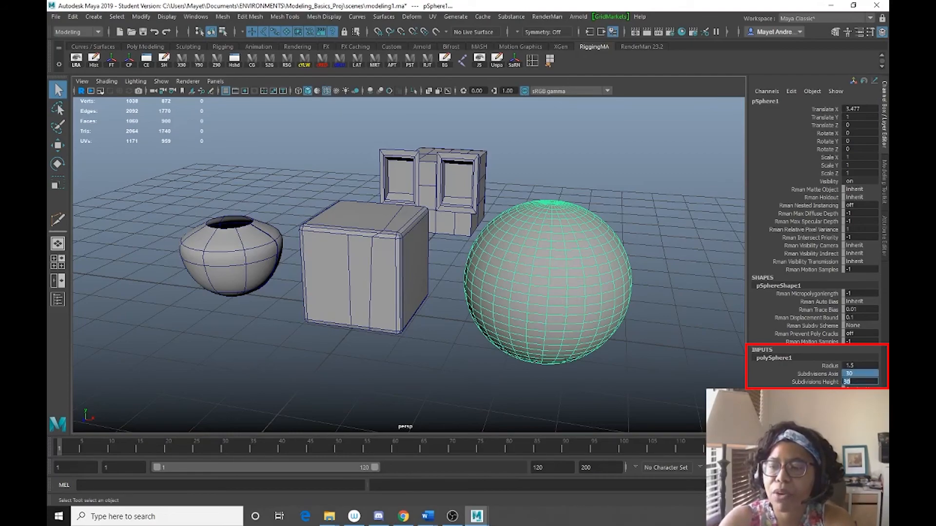
key(Return)
alt+drag(580, 376, 674, 382)
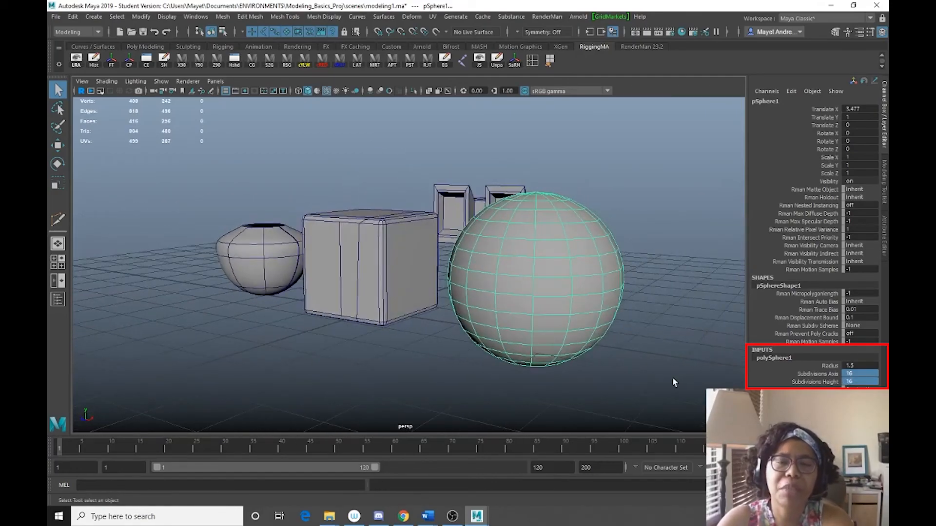
Select a horizontal edge loop on the upper part of the sphere and scale it outward uniformly to form a rim.
click(609, 374)
click(567, 341)
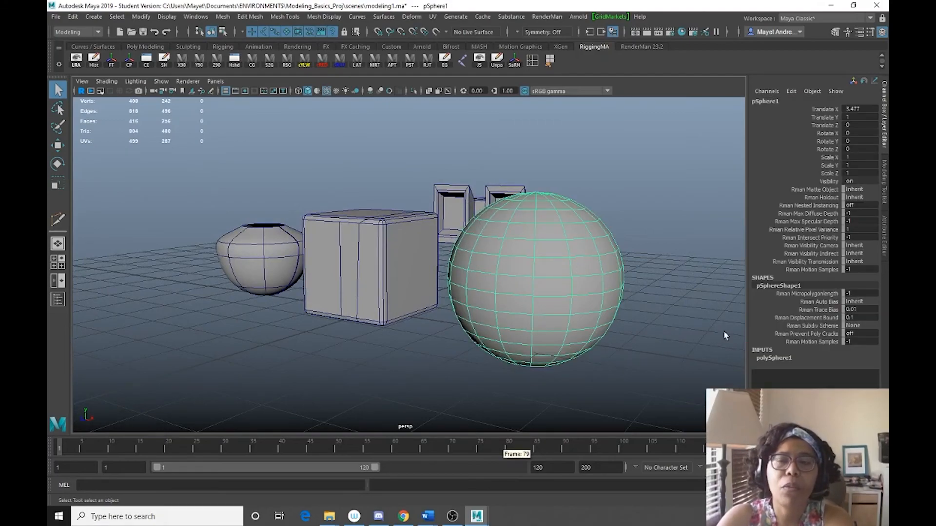
alt+drag(551, 249, 567, 270)
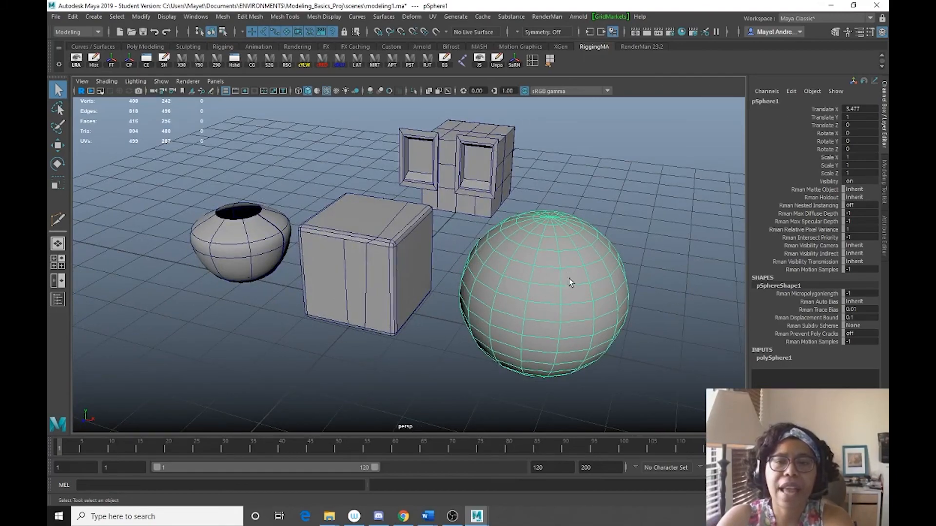
right_drag(543, 263, 546, 219)
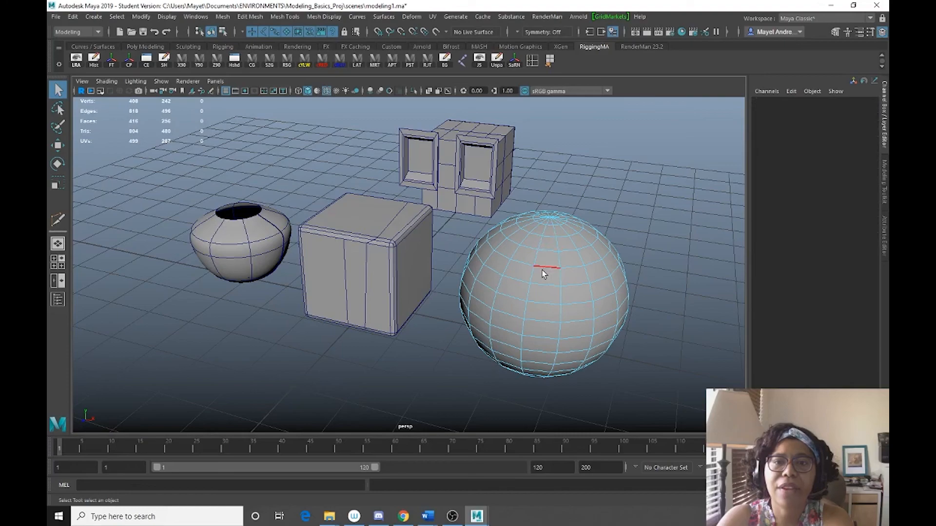
double_click(543, 271)
key(e)
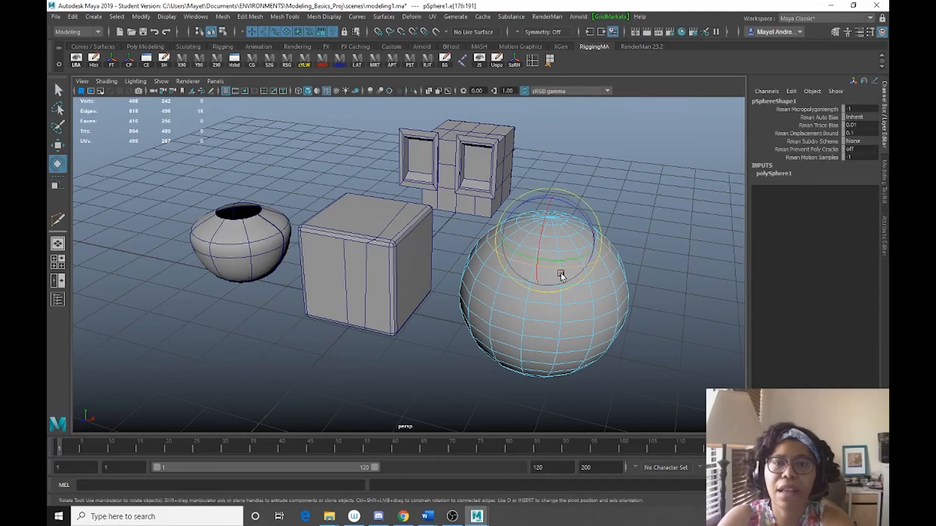
key(r)
drag(548, 241, 569, 245)
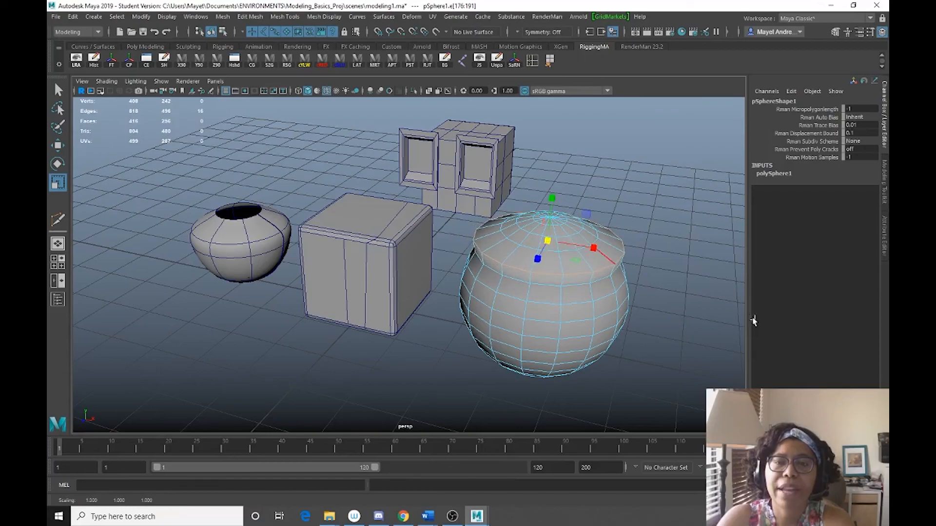
Return the reshaped sphere to object mode, expand its polySphere1 inputs and delete its construction history.
alt+drag(573, 322, 543, 324)
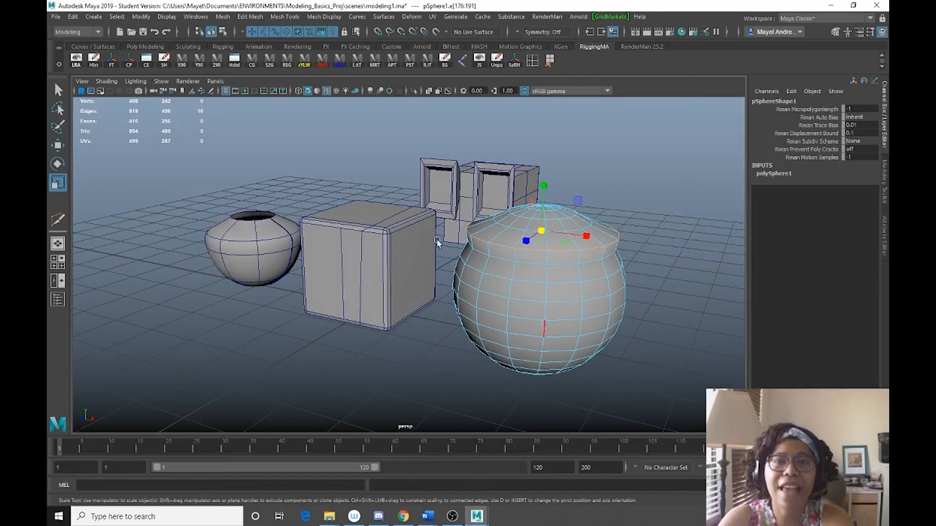
click(211, 32)
click(212, 33)
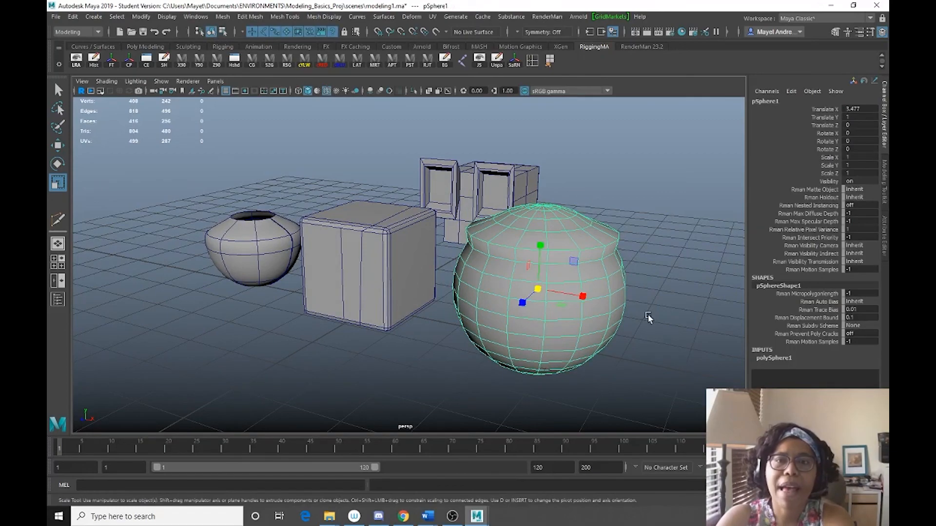
click(781, 359)
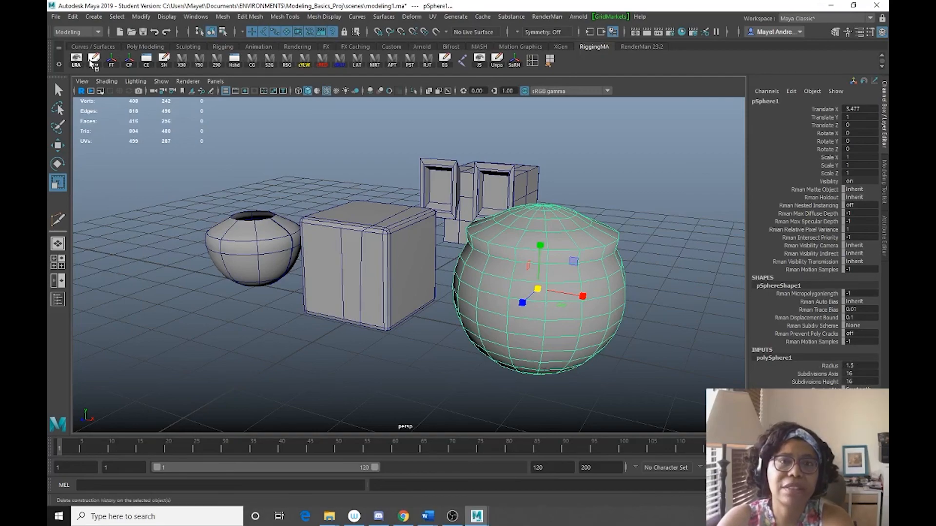
click(93, 61)
key(q)
mouse_move(480, 298)
alt+mouse_down()
mouse_move(495, 297)
mouse_move(476, 297)
alt+mouse_up()
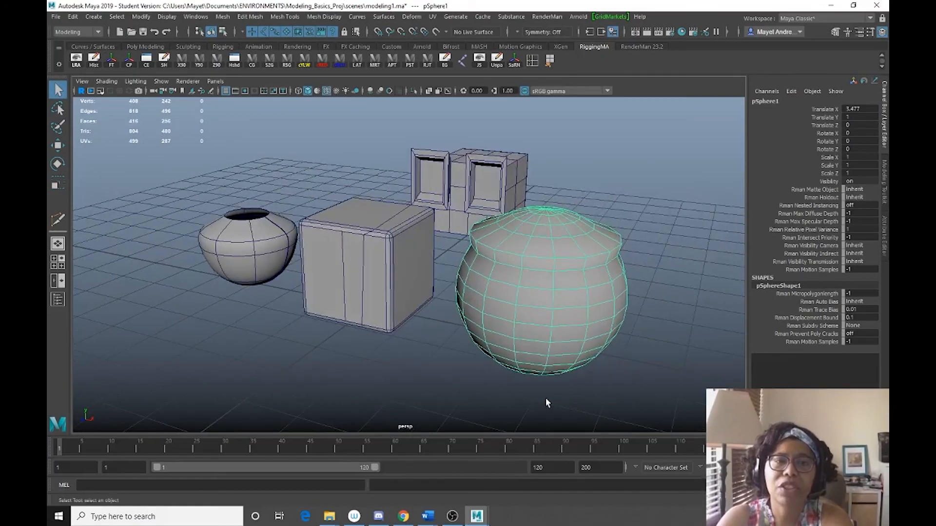